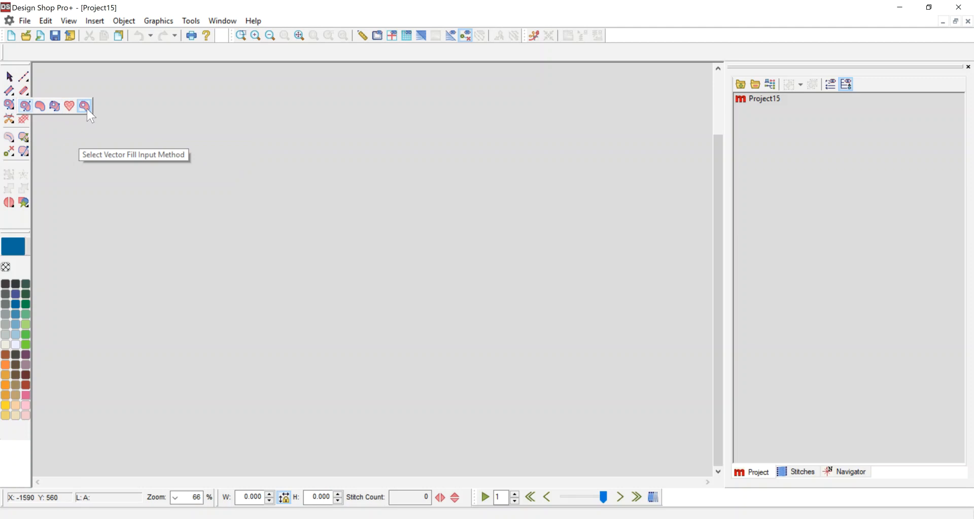
# Digitize a circular complex fill about 4.64 in. in diameter around the design origin
pyautogui.click(25, 106)
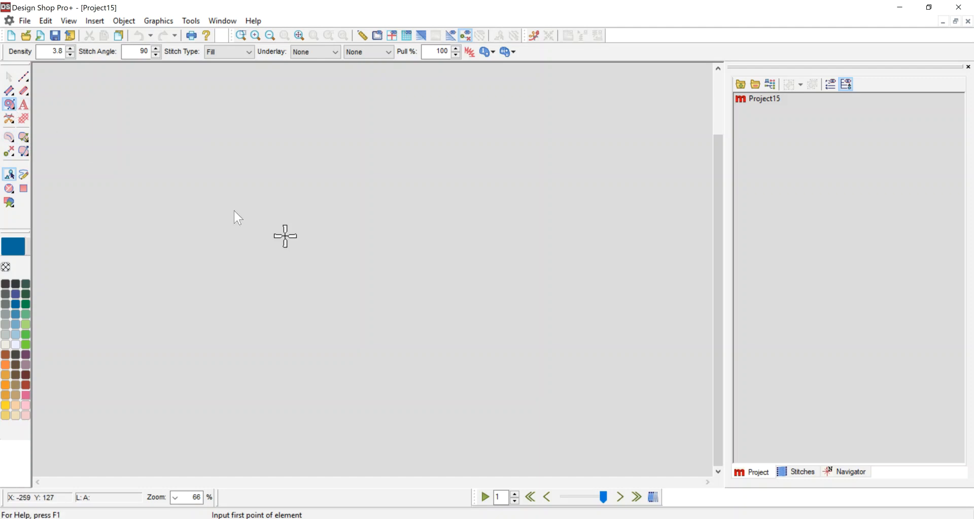
pyautogui.click(8, 190)
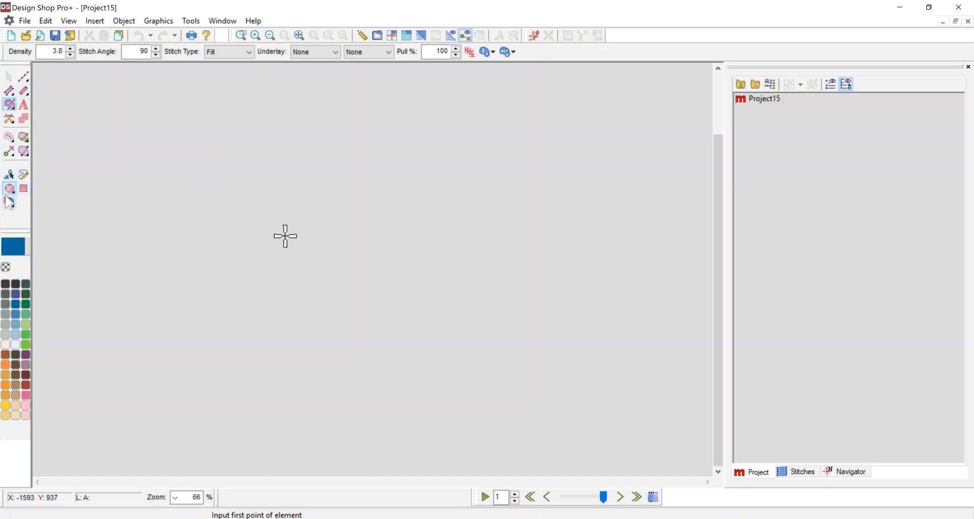
pyautogui.click(278, 135)
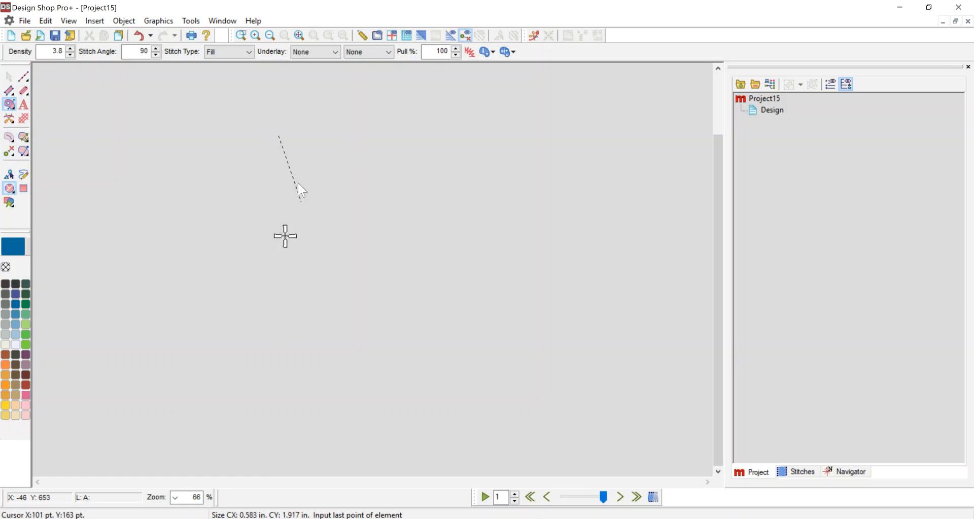
pyautogui.click(285, 318)
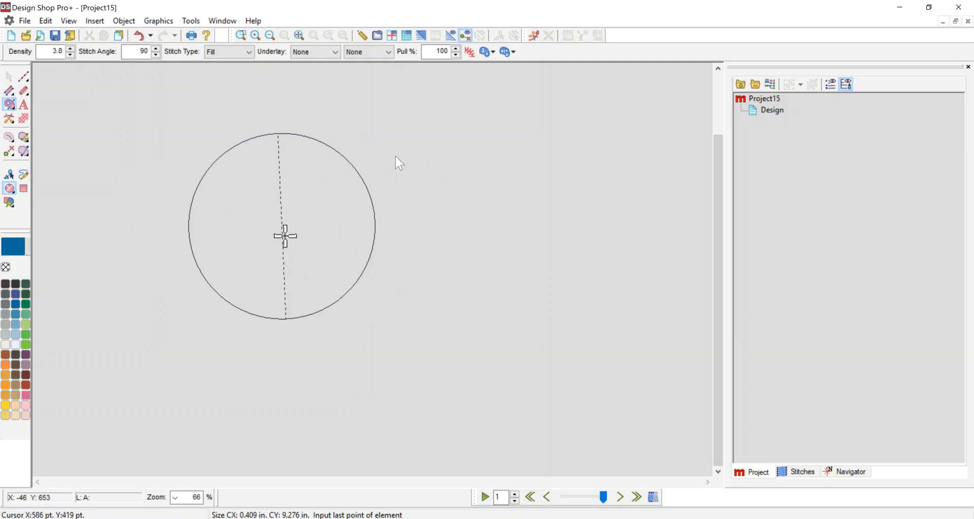
pyautogui.click(376, 205)
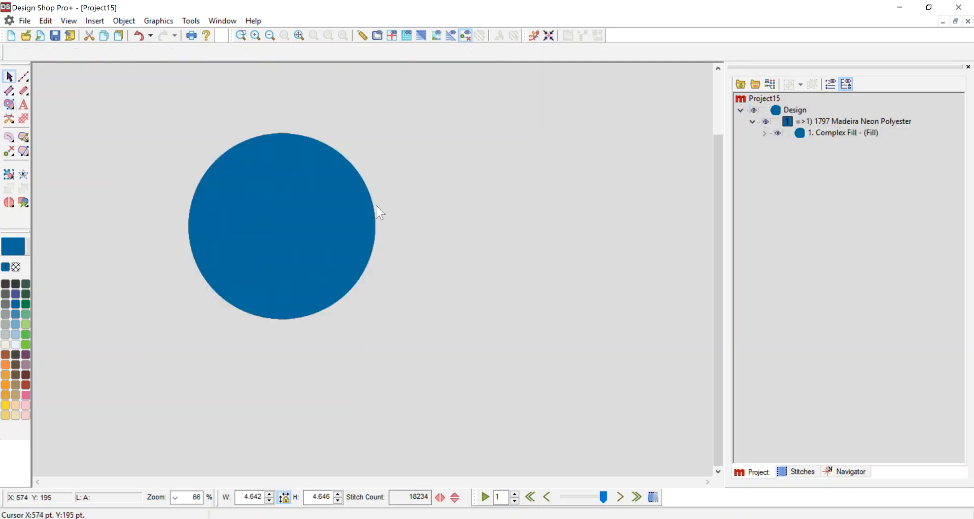
# Display the stitches in 3D and tilt the circle's direction line to a stitch angle of 71°
pyautogui.click(419, 37)
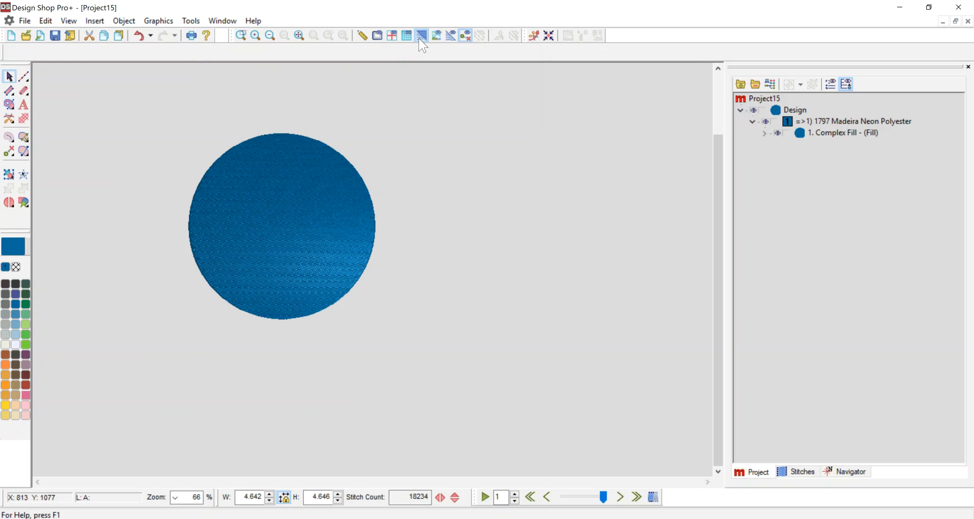
pyautogui.click(845, 133)
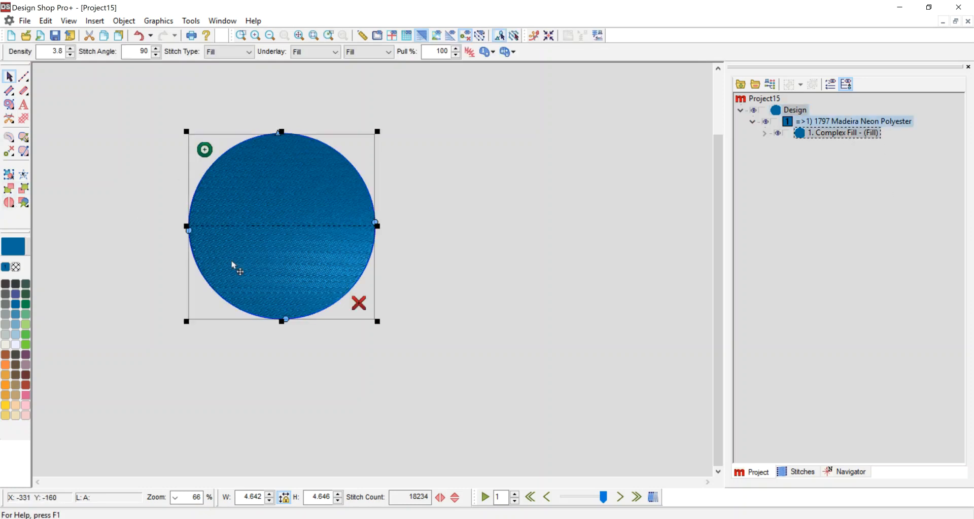
pyautogui.click(23, 151)
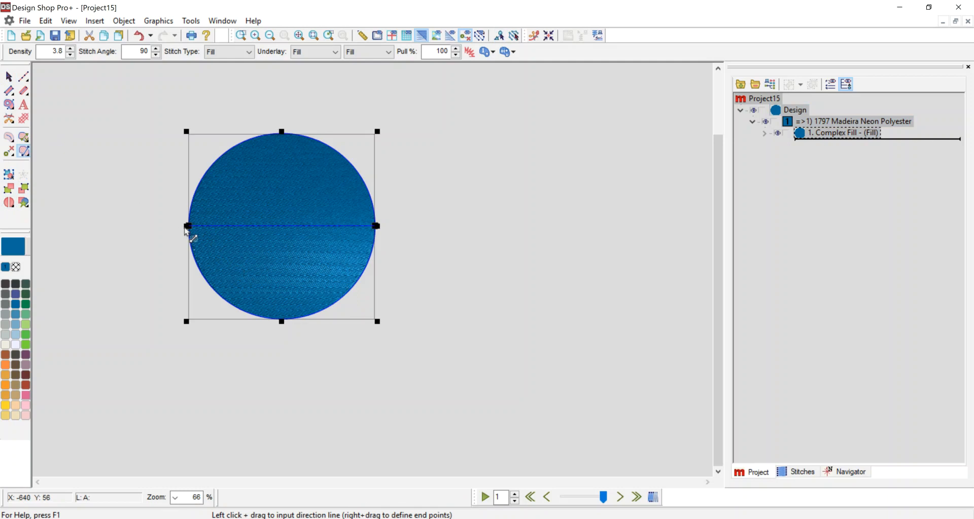
pyautogui.moveTo(188, 226); pyautogui.dragTo(208, 283)
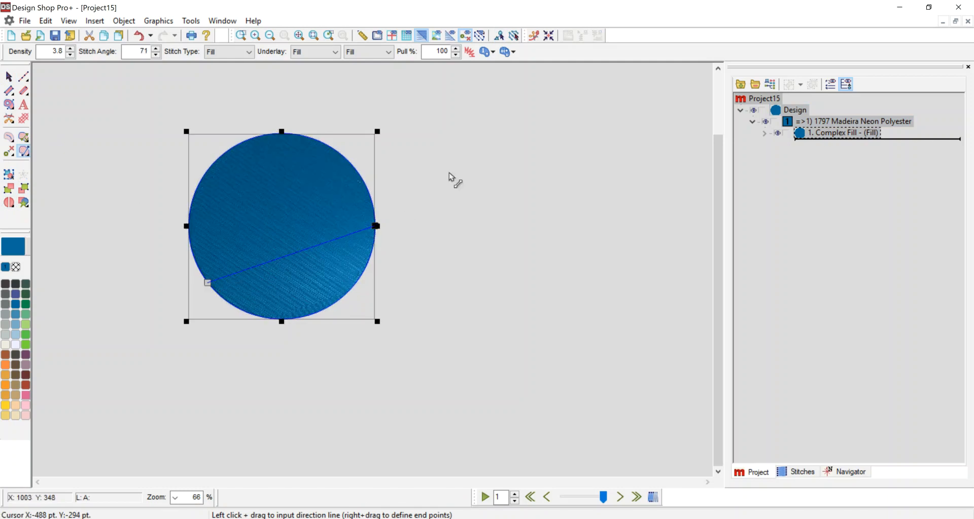
pyautogui.click(298, 36)
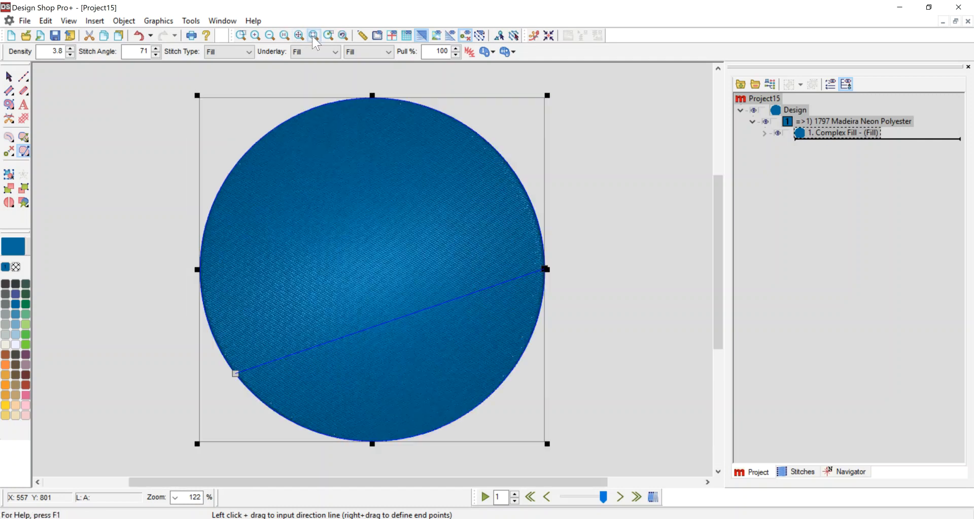
pyautogui.click(548, 36)
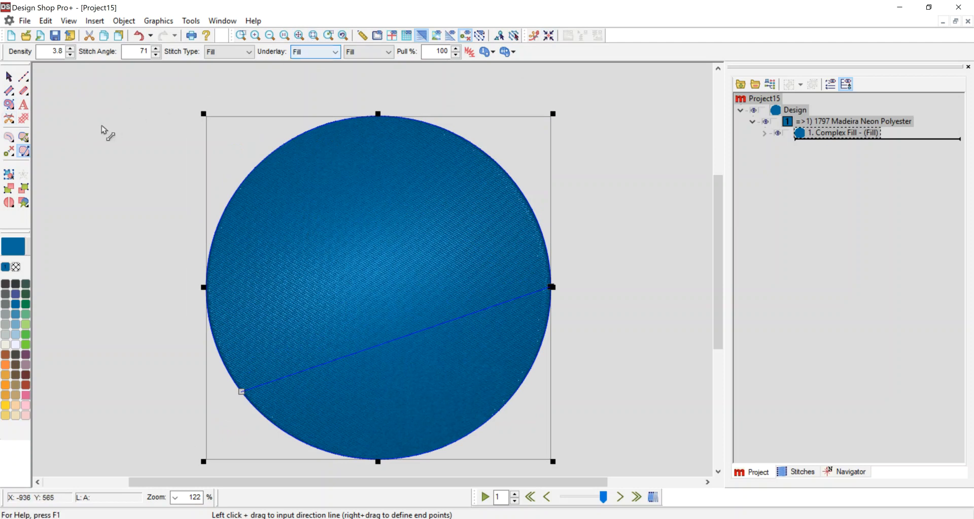
pyautogui.click(8, 77)
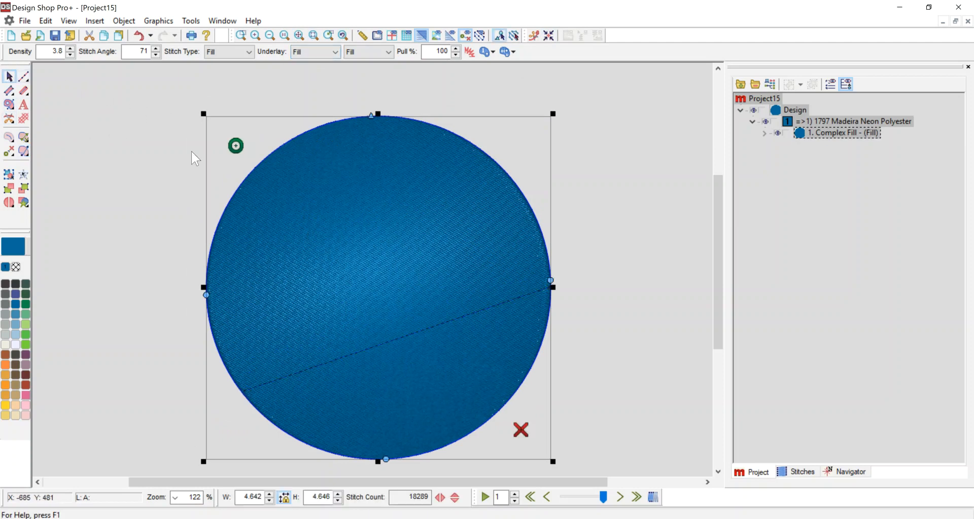
# In the circle's object properties, enable the Random Edge effect with a width of 15 %
pyautogui.doubleClick(236, 146)
pyautogui.click(446, 104)
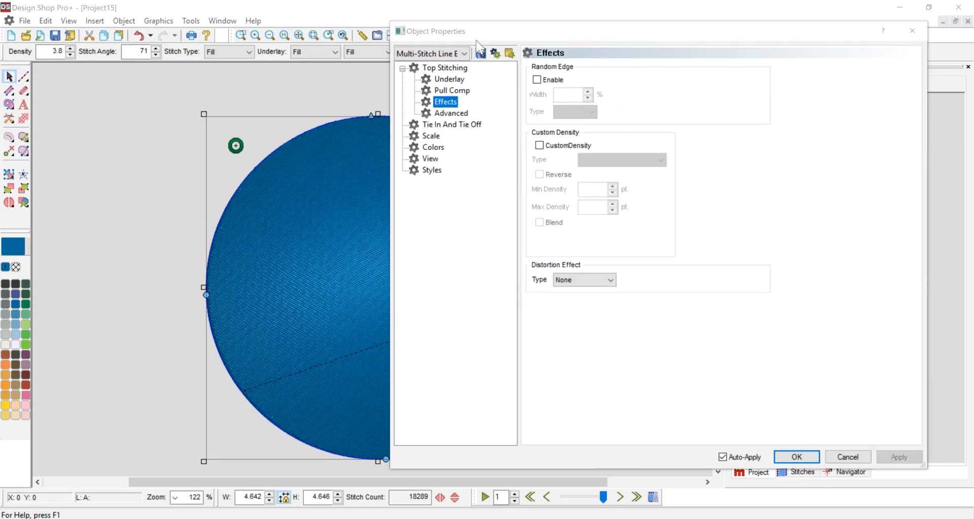
pyautogui.moveTo(474, 36); pyautogui.dragTo(693, 32)
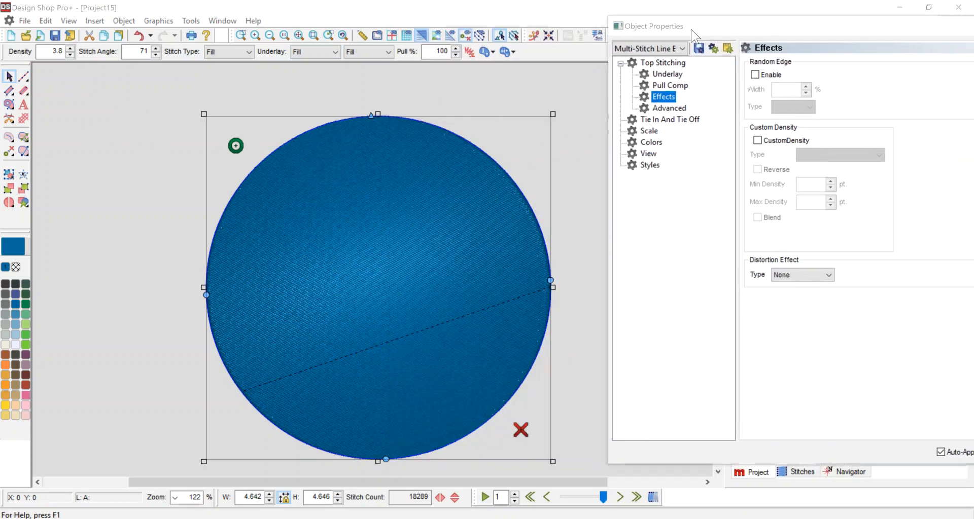
pyautogui.click(755, 75)
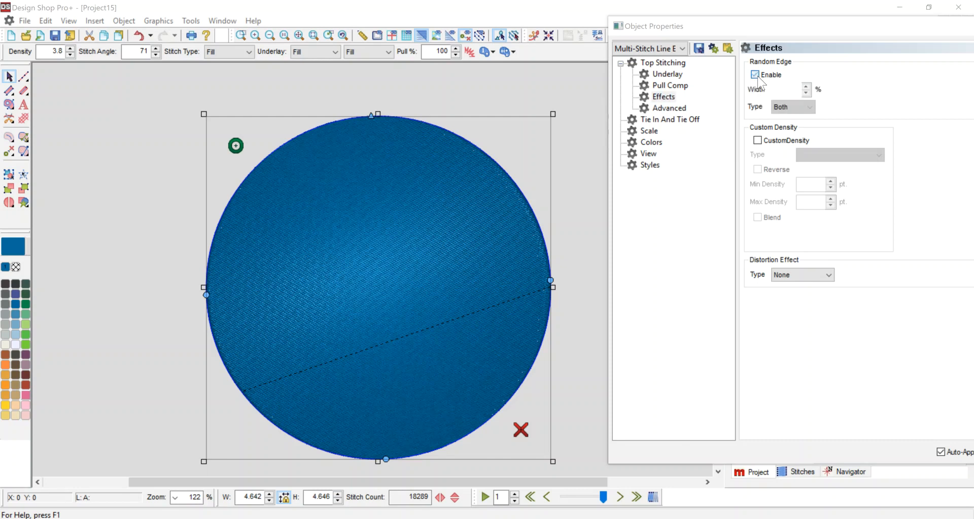
pyautogui.moveTo(746, 33); pyautogui.dragTo(641, 32)
pyautogui.moveTo(412, 213); pyautogui.dragTo(262, 200)
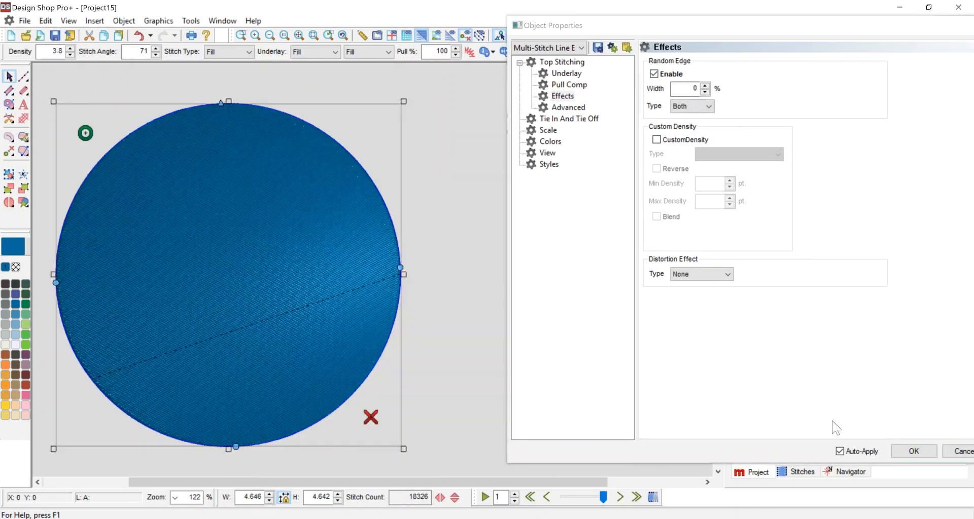
pyautogui.moveTo(712, 26); pyautogui.dragTo(600, 27)
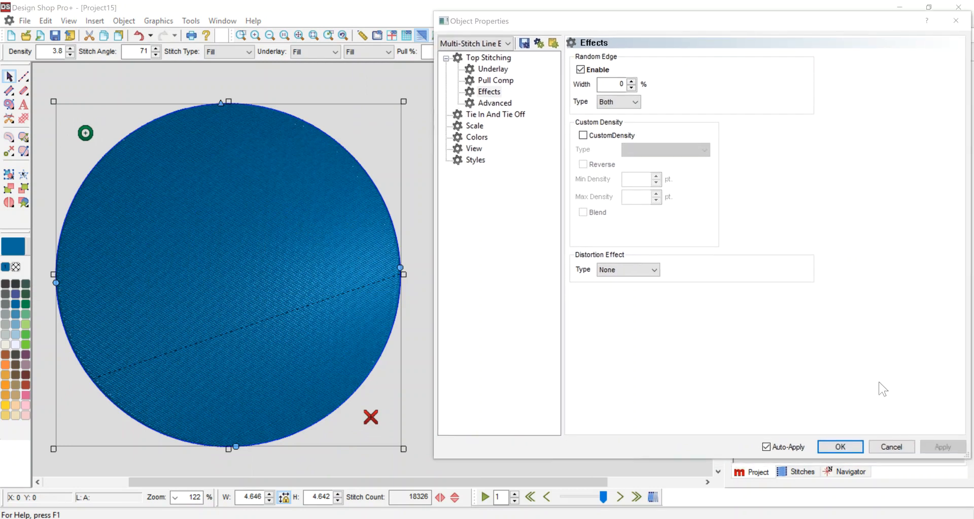
pyautogui.click(612, 85)
pyautogui.write('15')
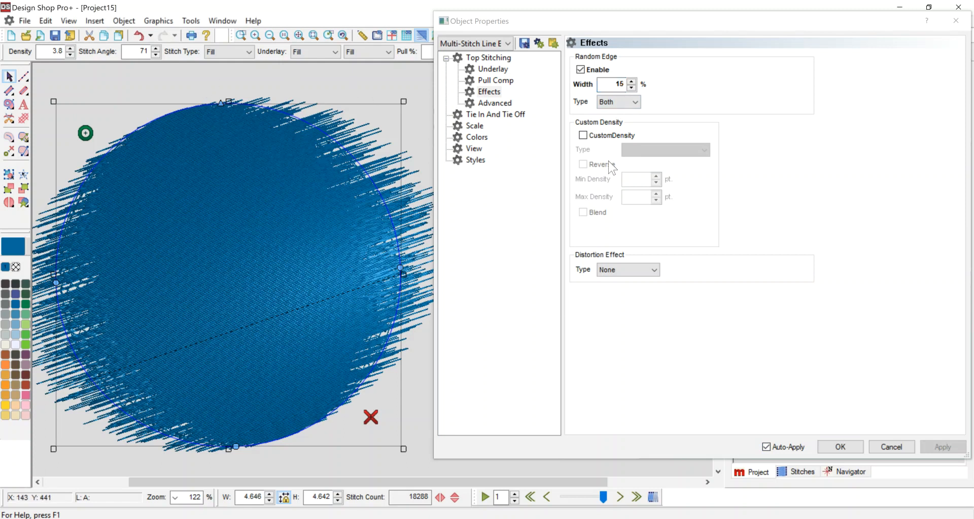
# Limit the random edge to the Right type and try widths of 30 % and 5 %
pyautogui.click(614, 101)
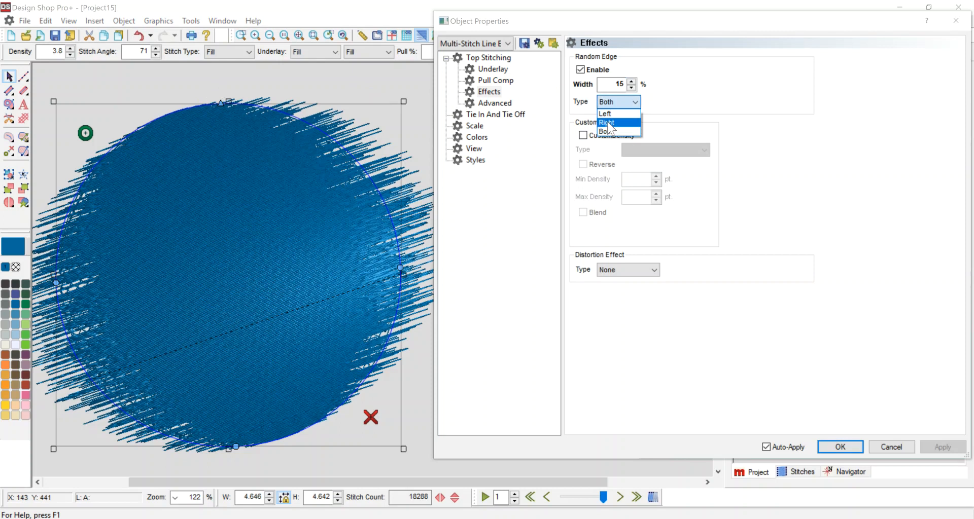
pyautogui.click(608, 123)
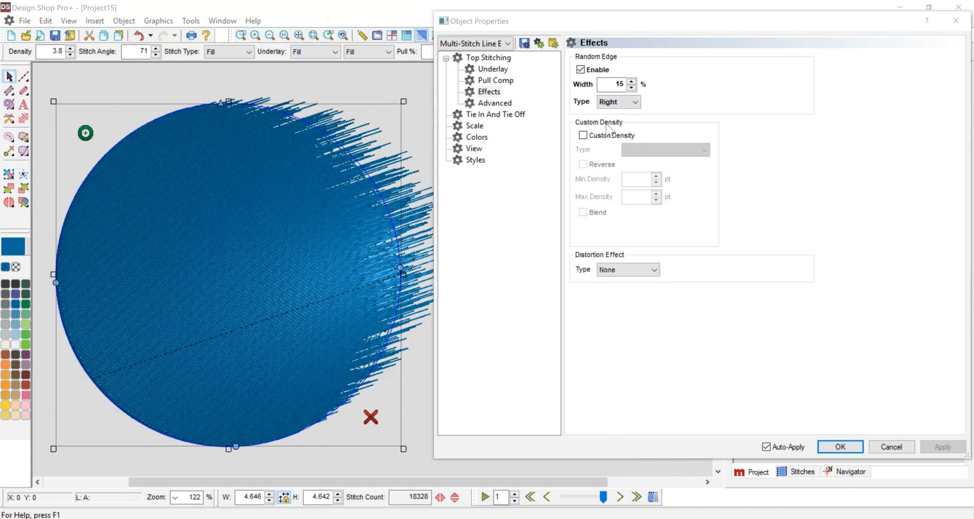
pyautogui.doubleClick(611, 87)
pyautogui.write('30')
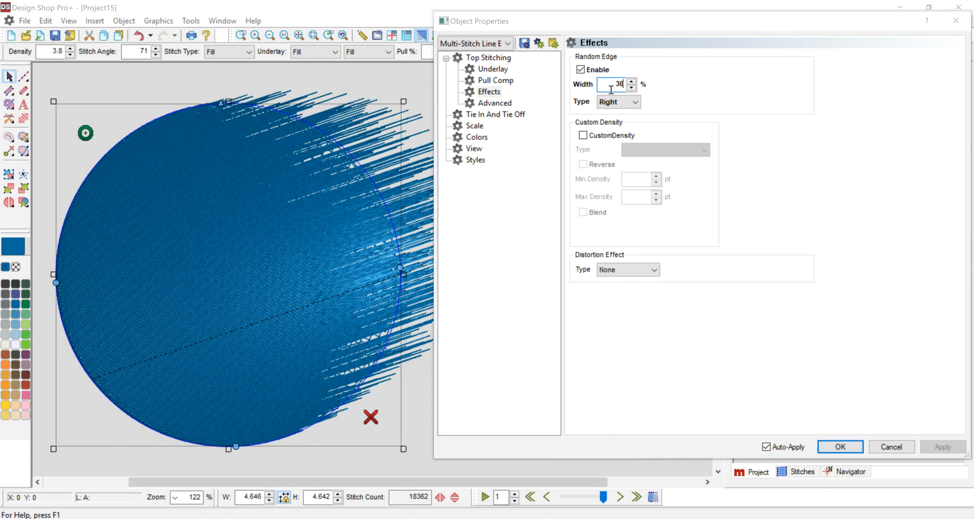
pyautogui.write('5')
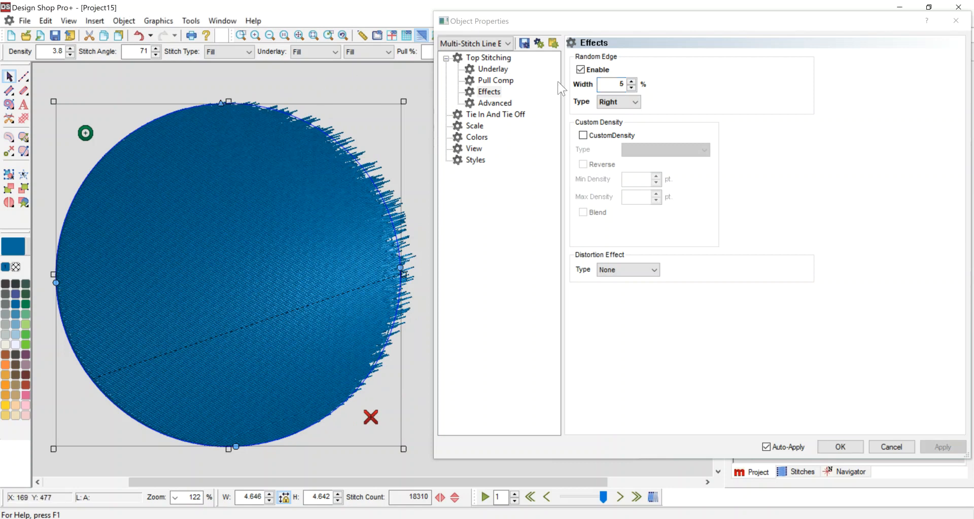
# Disable Random Edge and apply a Radial Out distortion effect, shrinking its guide circle well inside the fill
pyautogui.click(581, 70)
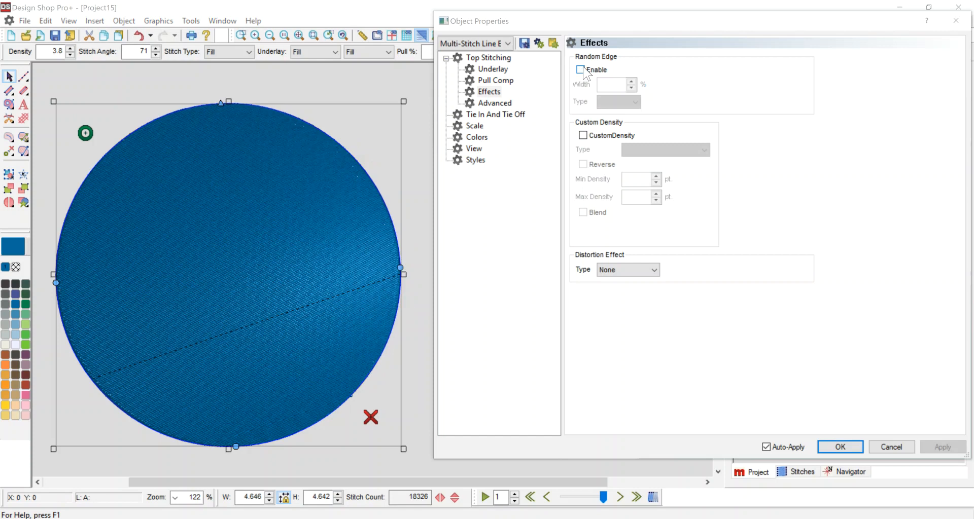
pyautogui.click(610, 274)
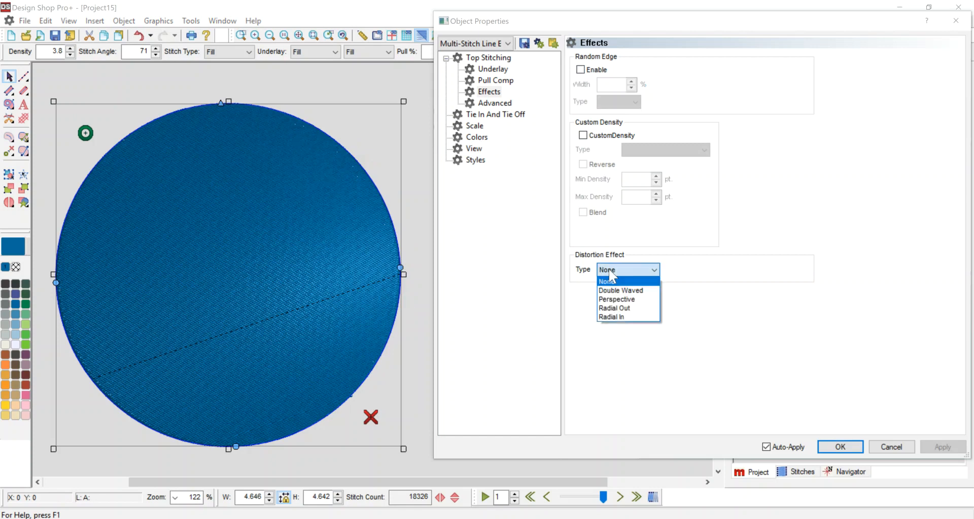
pyautogui.click(614, 308)
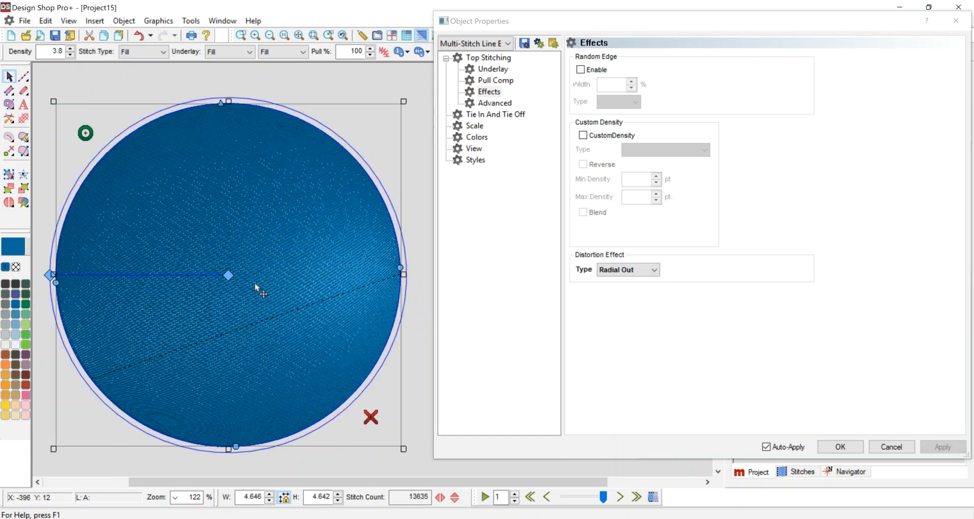
pyautogui.moveTo(51, 275); pyautogui.dragTo(125, 278)
pyautogui.click(240, 37)
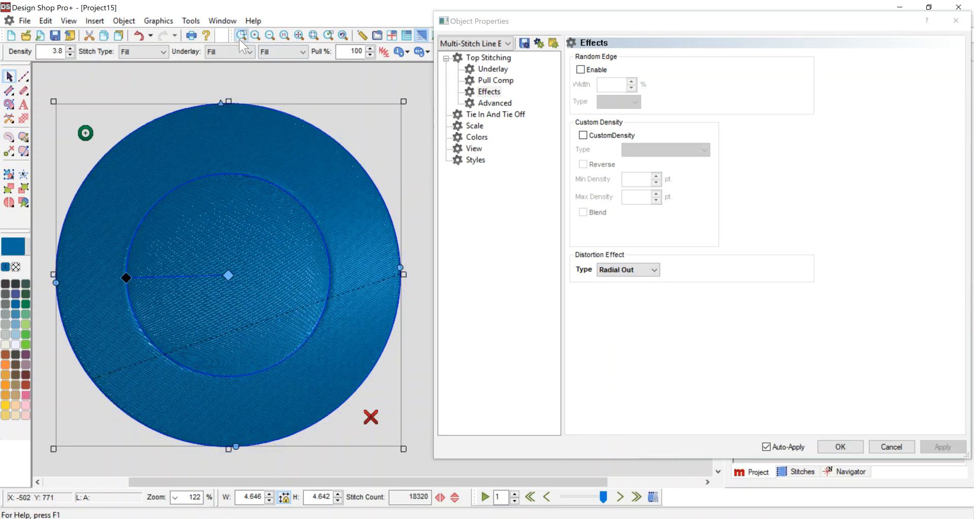
pyautogui.moveTo(108, 182); pyautogui.dragTo(358, 398)
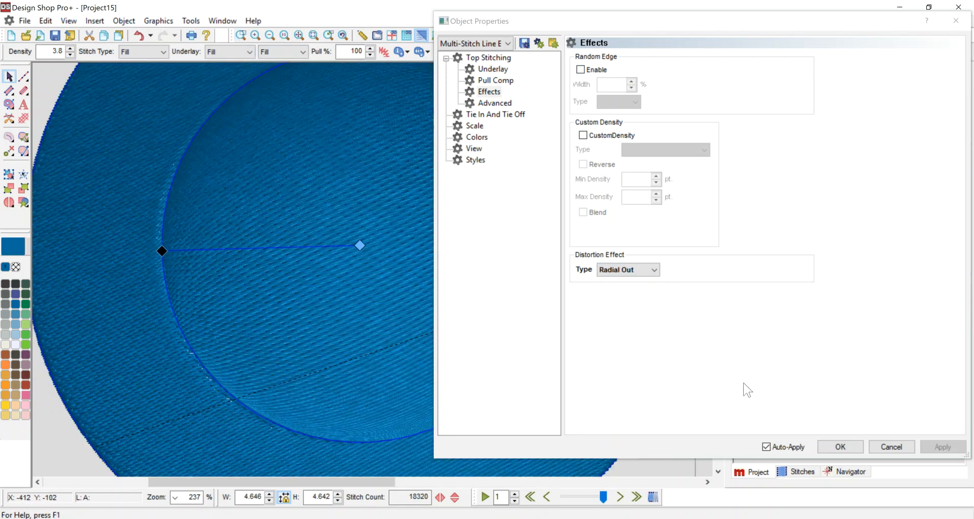
pyautogui.click(840, 447)
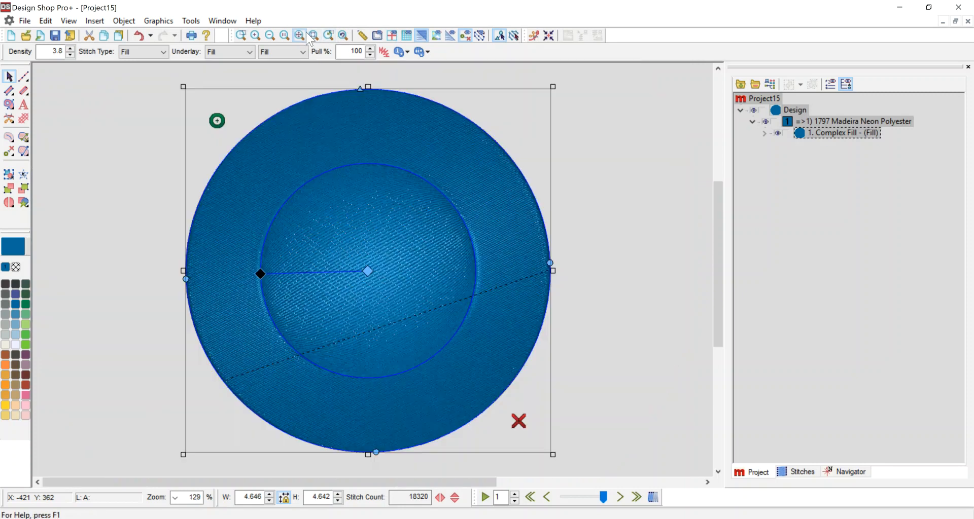
# Reduce the Radial Out guide circle slightly further and deselect the fill to view the effect
pyautogui.click(314, 35)
pyautogui.moveTo(261, 275); pyautogui.dragTo(272, 274)
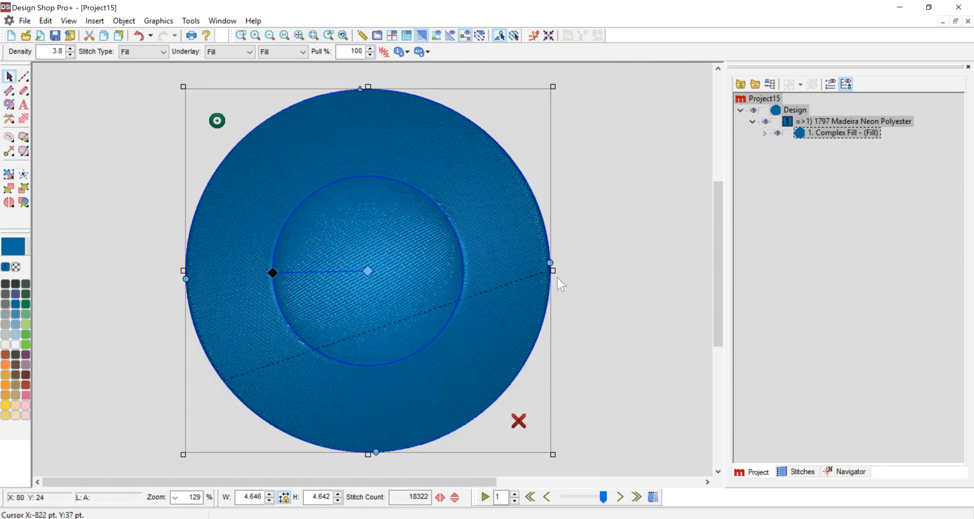
pyautogui.click(584, 246)
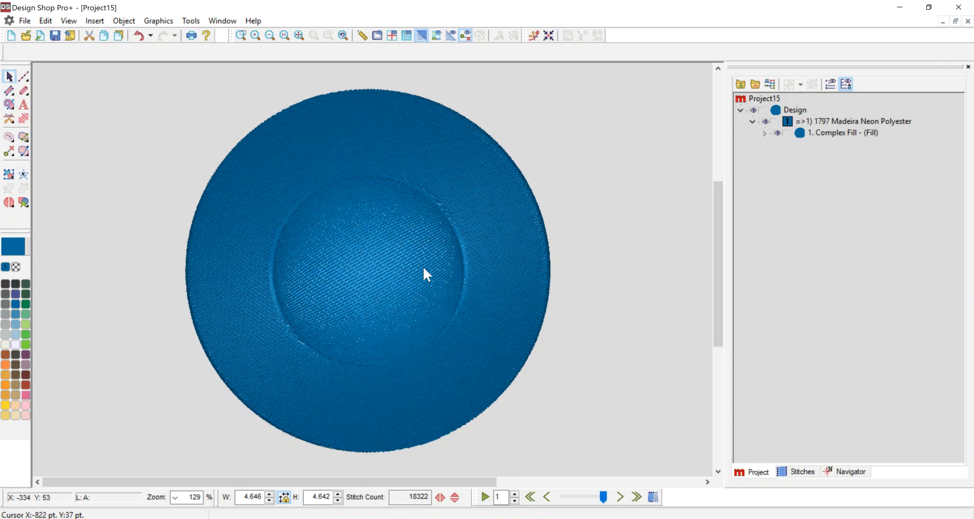
# Reset the circle's Distortion Effect to None in its object properties and show the Top Stitching settings
pyautogui.click(354, 176)
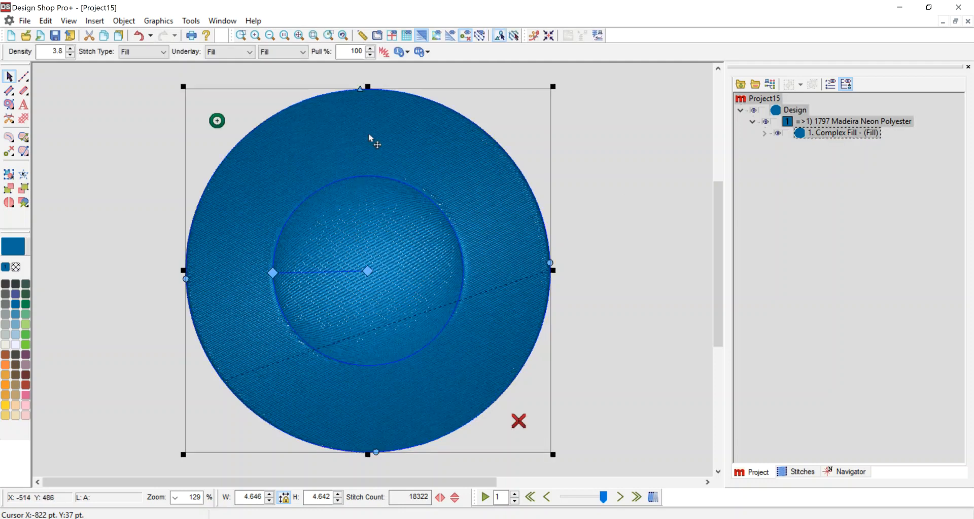
pyautogui.doubleClick(219, 101)
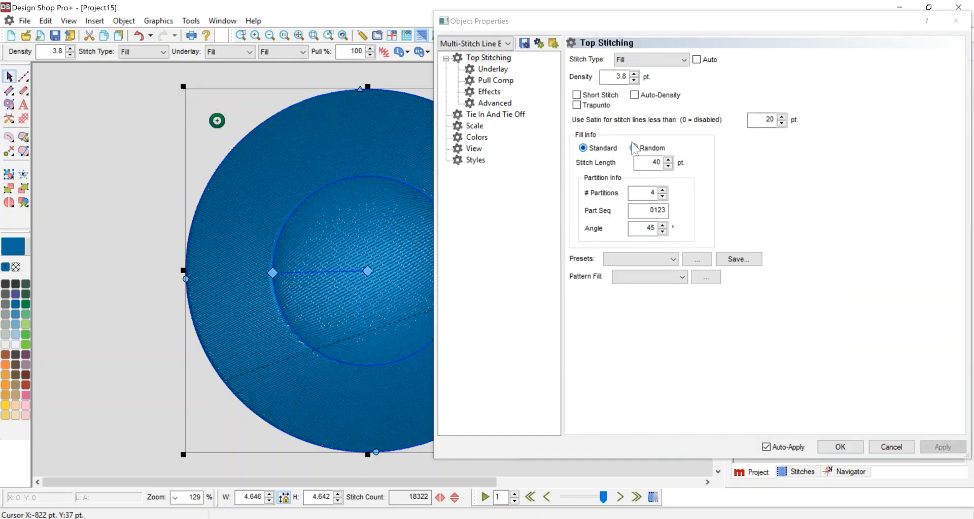
pyautogui.click(489, 92)
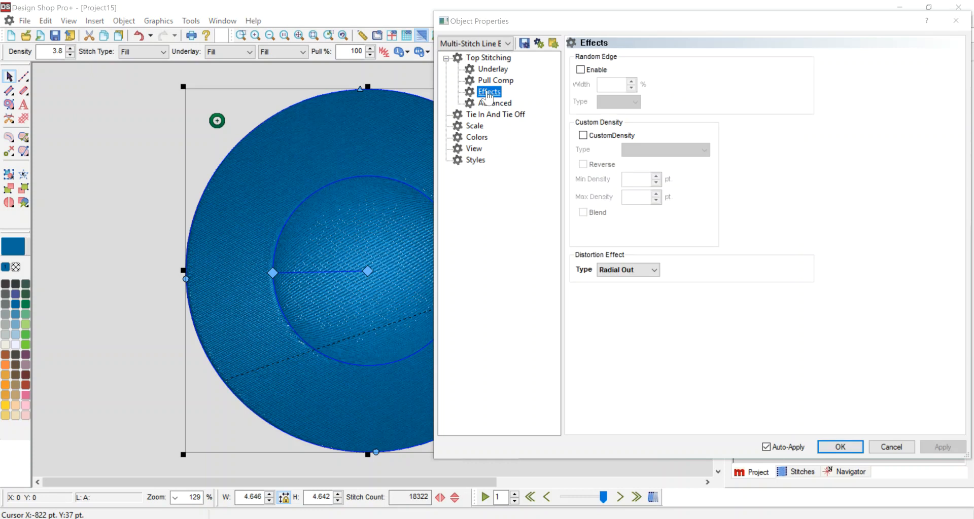
pyautogui.click(618, 271)
pyautogui.click(615, 280)
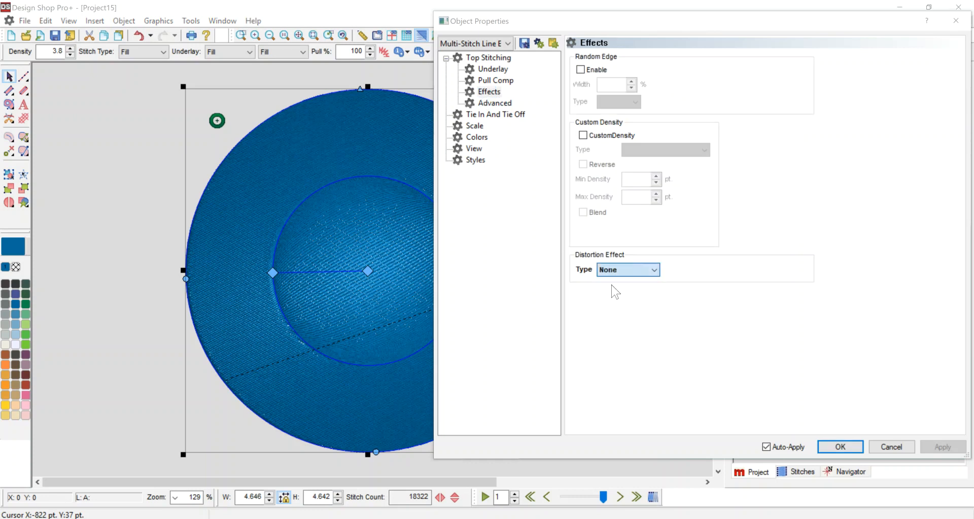
pyautogui.click(488, 59)
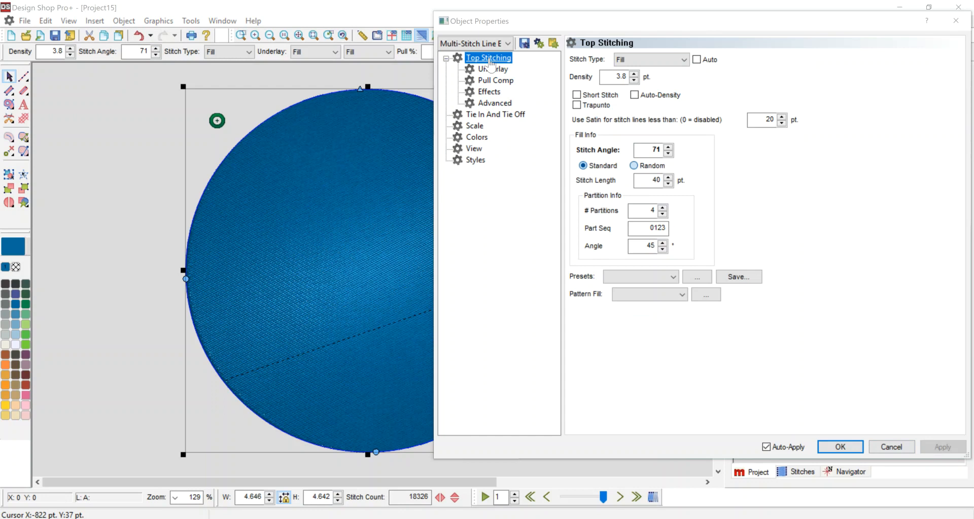
# Set the circle's top stitching density to 20 pt and enable Trapunto and Trace Border
pyautogui.moveTo(597, 28); pyautogui.dragTo(703, 18)
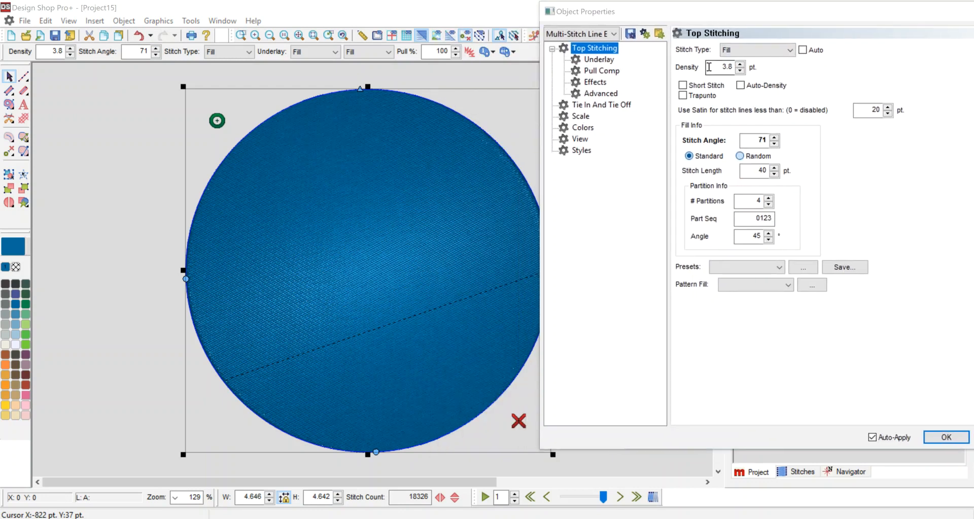
pyautogui.doubleClick(710, 67)
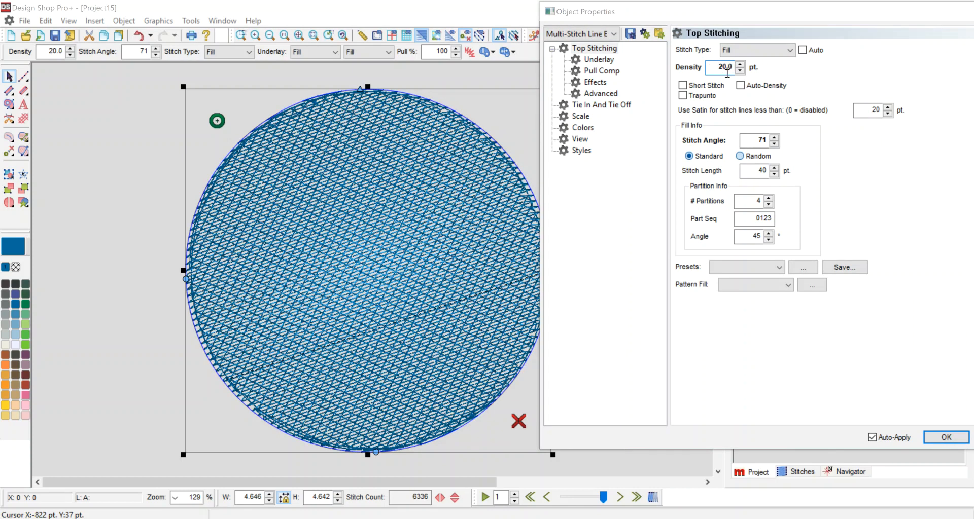
pyautogui.click(691, 97)
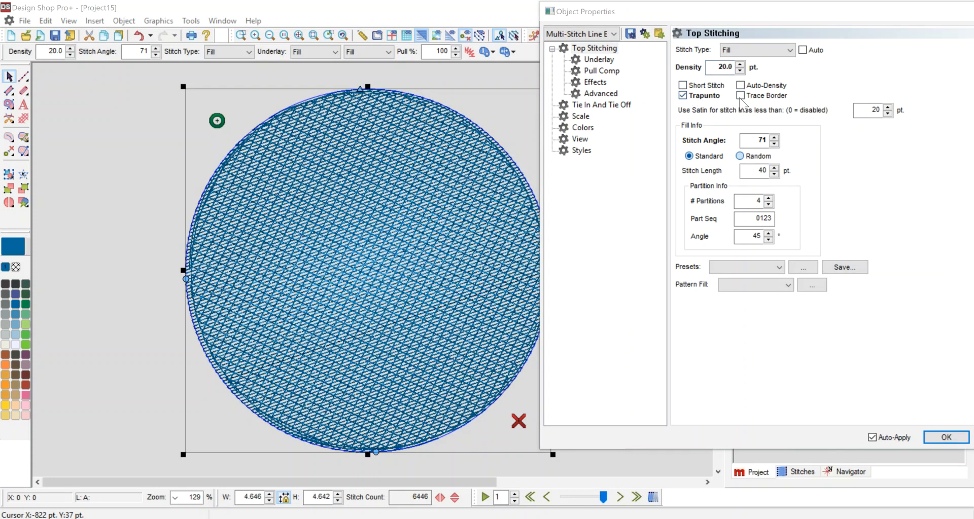
pyautogui.click(740, 98)
# Disable Auto-Underlay for the circle, set the secondary underlay to None and the primary underlay angle to 90°
pyautogui.click(593, 61)
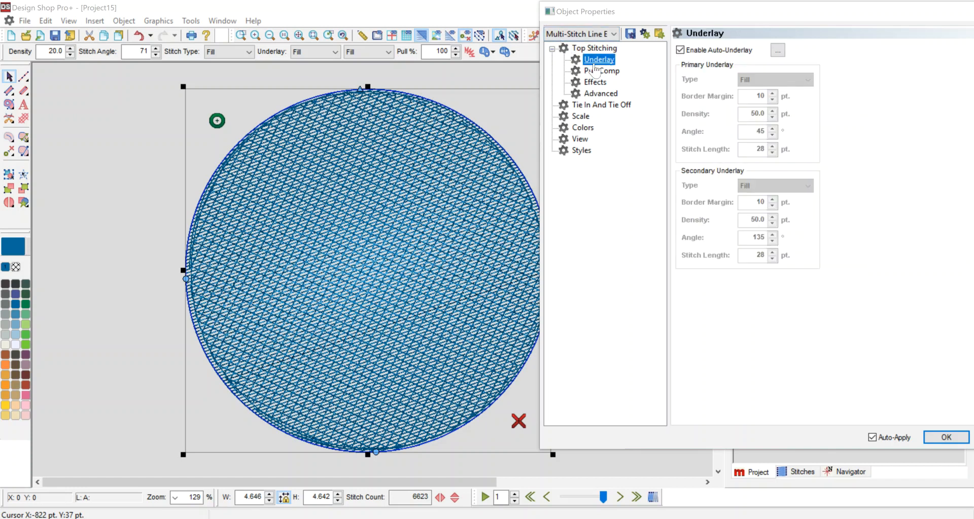
pyautogui.click(711, 50)
pyautogui.click(751, 181)
pyautogui.click(750, 193)
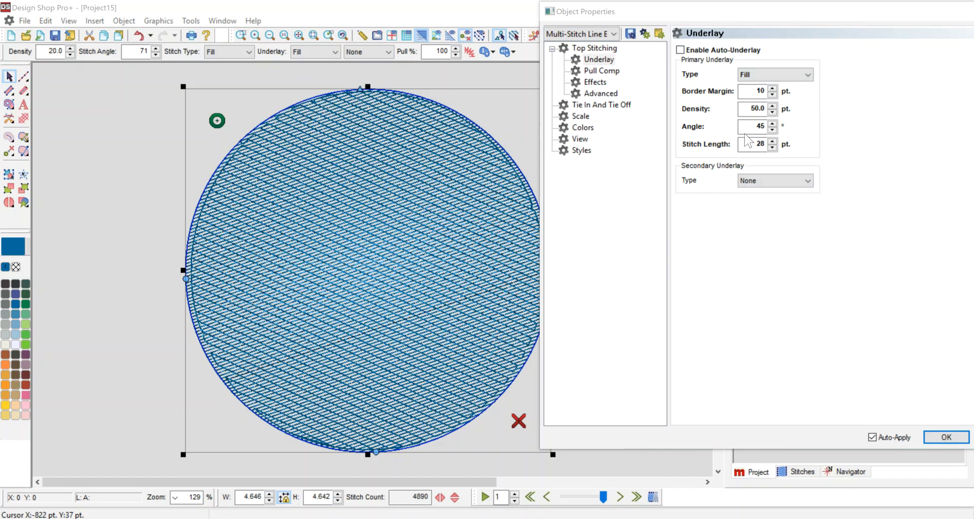
pyautogui.doubleClick(753, 127)
pyautogui.write('90')
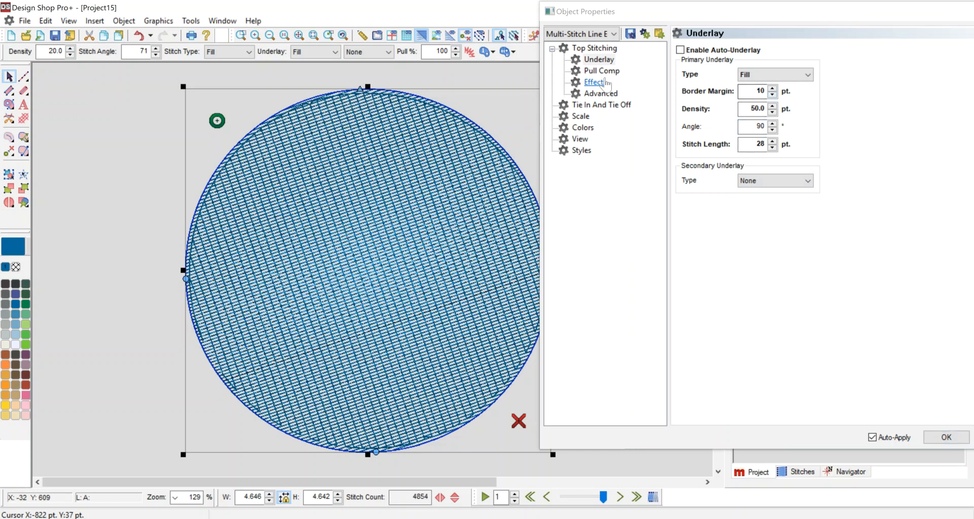
# Try a primary underlay density of 20 pt and return it to 50 pt
pyautogui.click(591, 49)
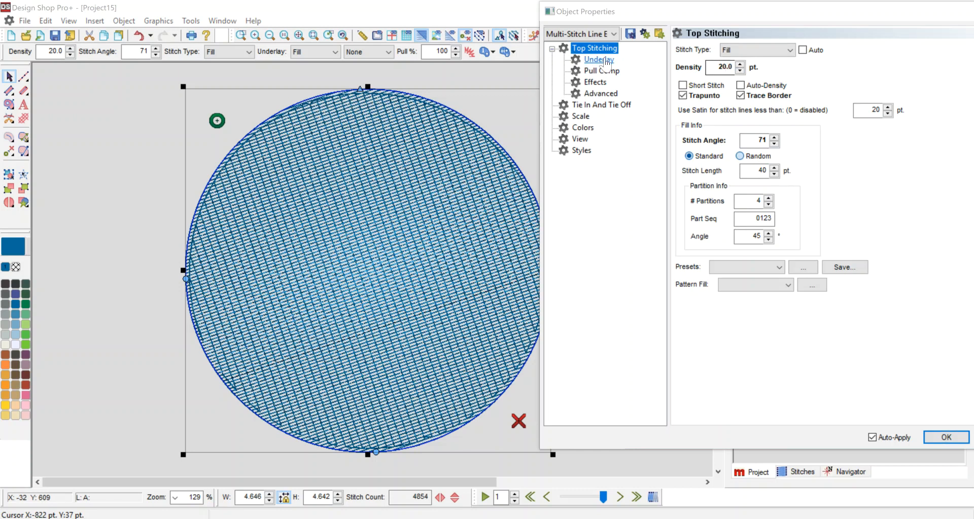
pyautogui.click(606, 60)
pyautogui.doubleClick(748, 90)
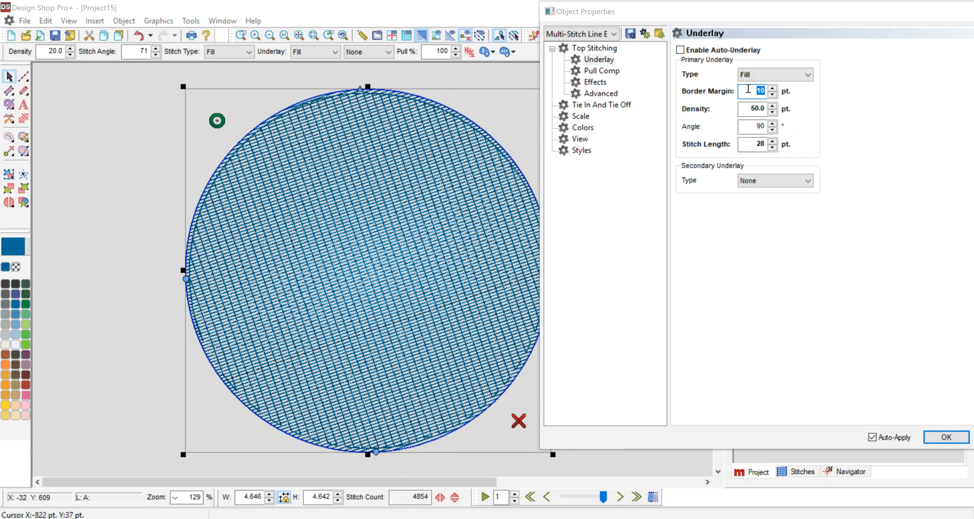
pyautogui.doubleClick(749, 109)
pyautogui.write('20.0')
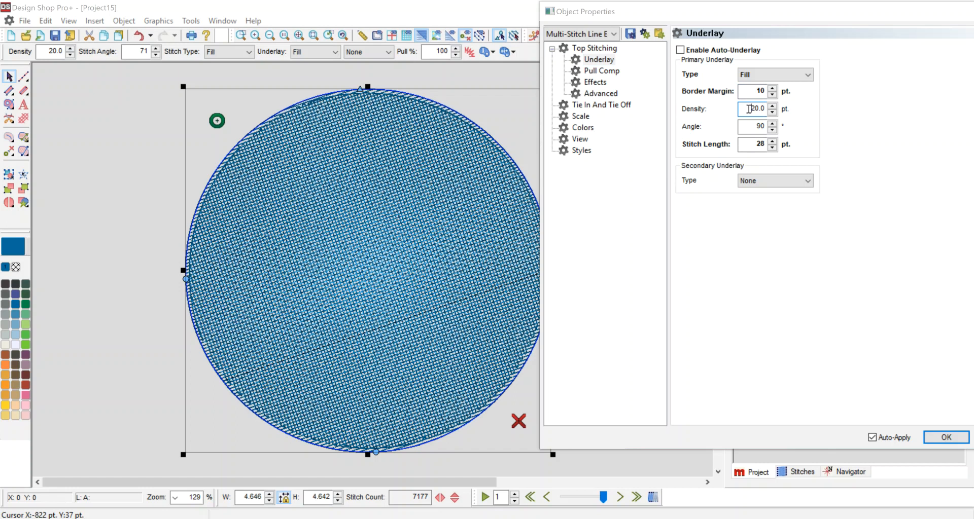
pyautogui.write('50.0')
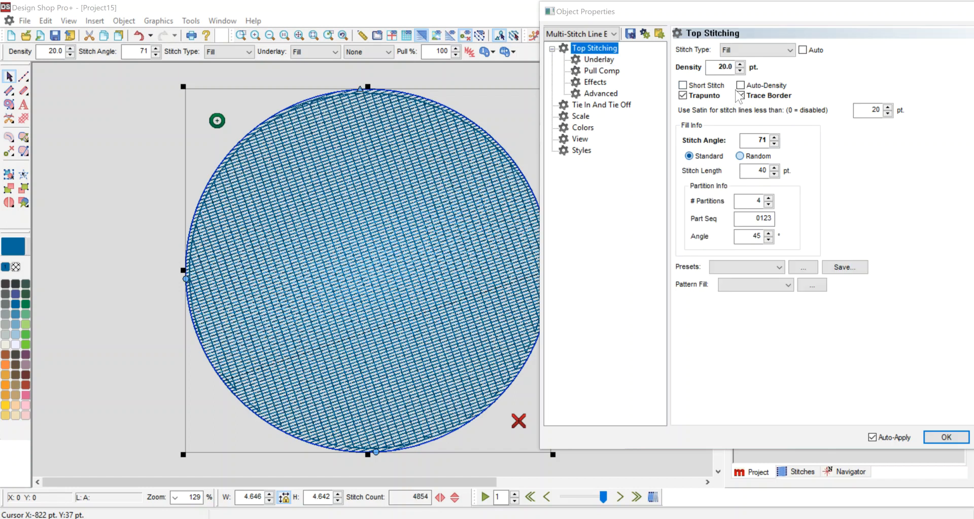
# Set the circle's top stitching density to 50 pt and its primary underlay border margin to 0 pt
pyautogui.doubleClick(727, 69)
pyautogui.write('50')
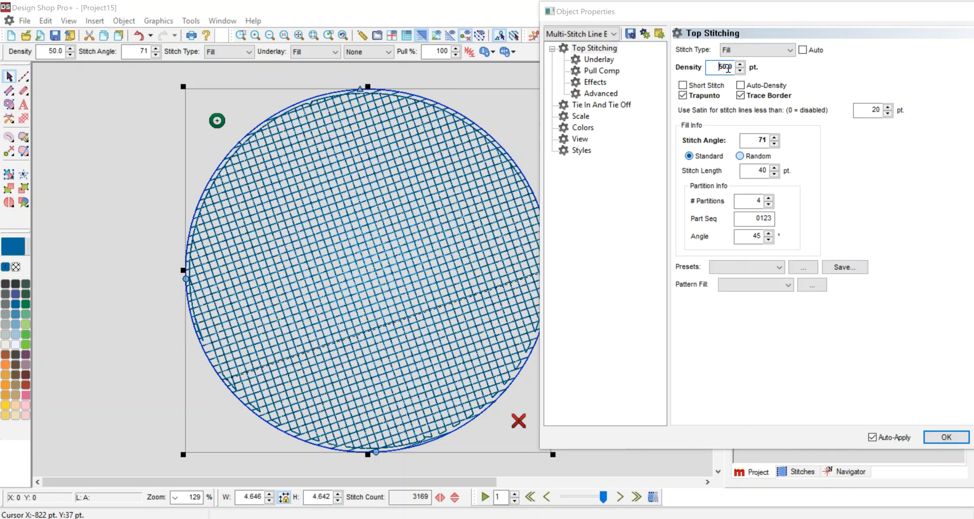
pyautogui.click(598, 59)
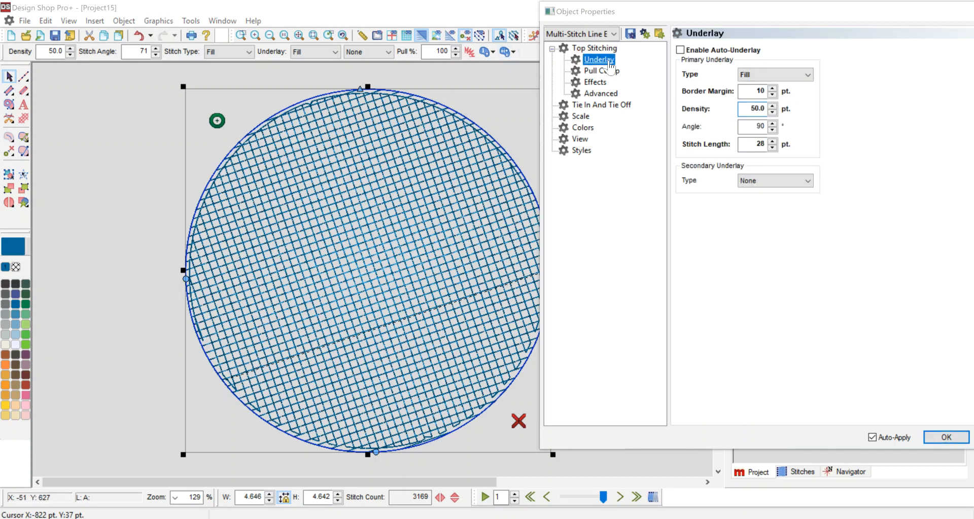
pyautogui.doubleClick(761, 91)
pyautogui.write('0')
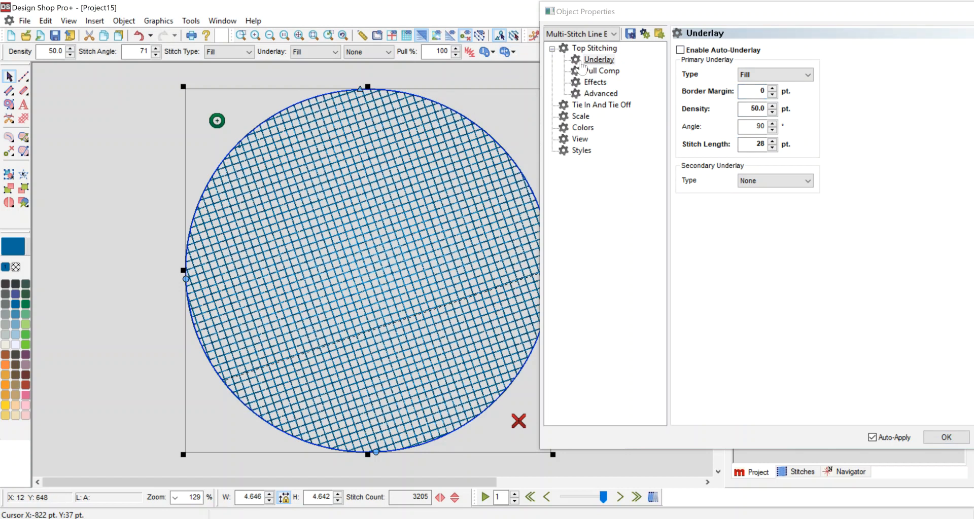
# Turn off Trapunto, deselect the circle to inspect its edge stitches, and reselect it to enable Trapunto again
pyautogui.click(591, 49)
pyautogui.click(713, 97)
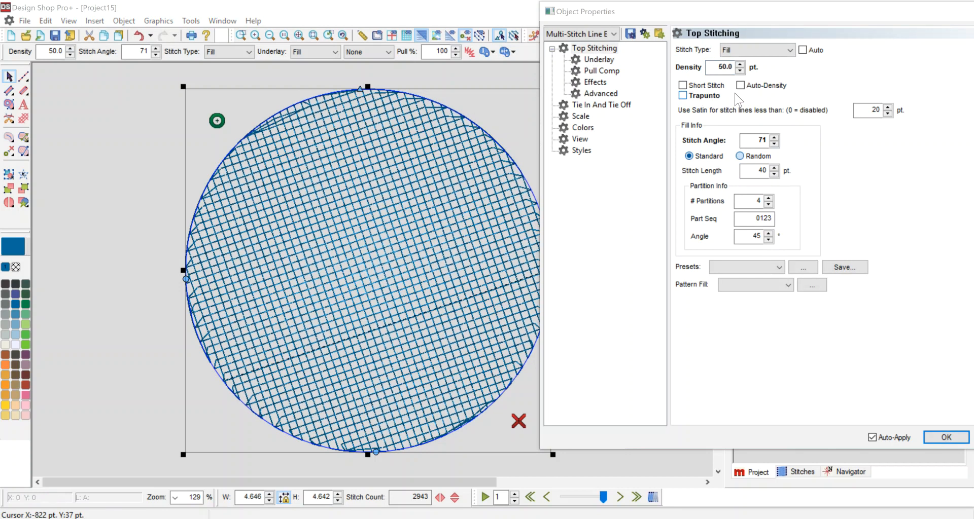
pyautogui.click(90, 215)
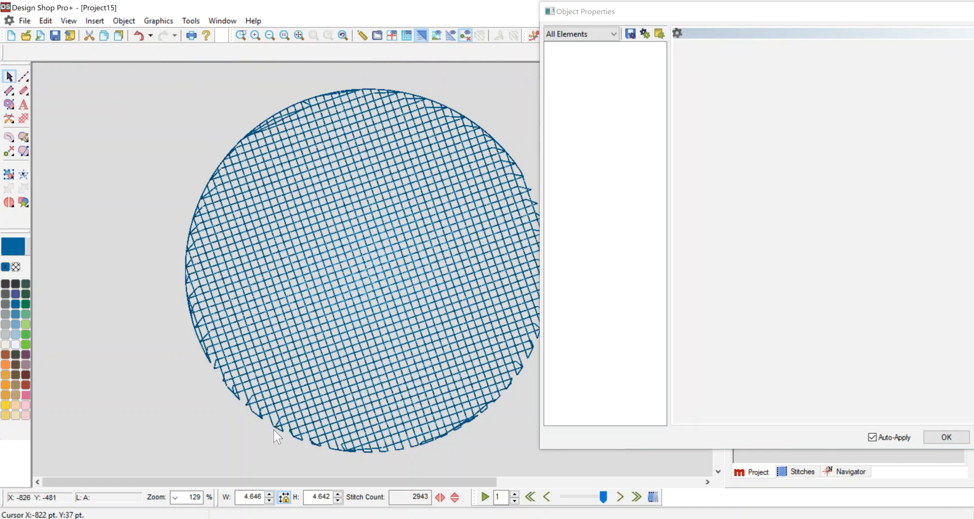
pyautogui.click(351, 446)
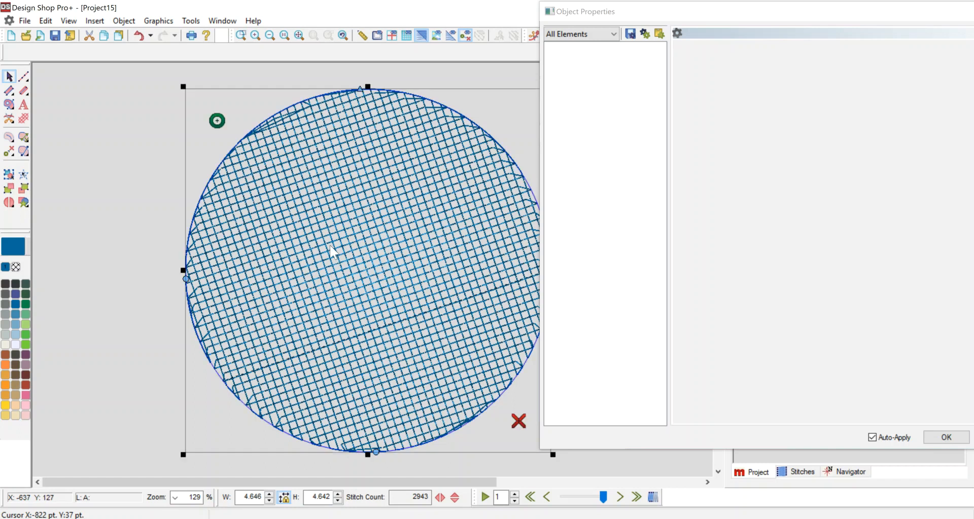
pyautogui.click(715, 95)
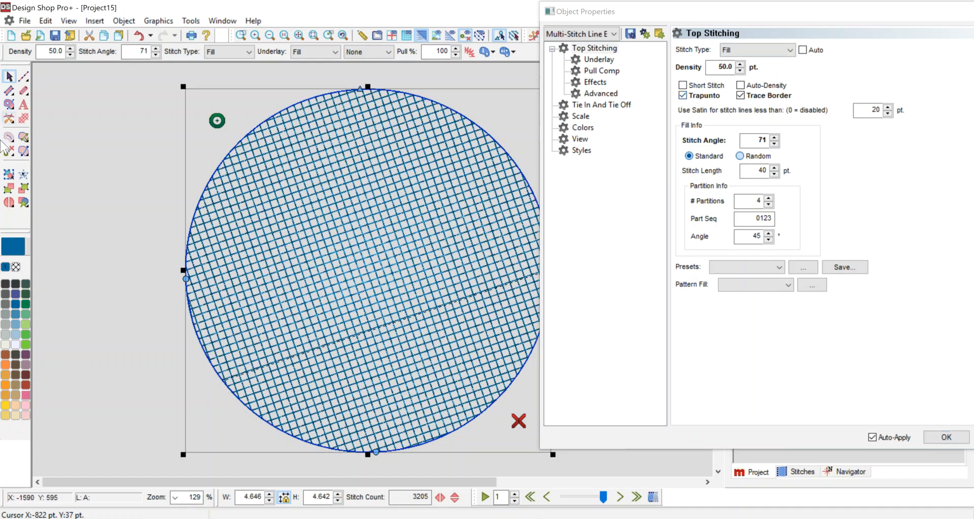
# Toggle Trace Border off and back on, viewing the circle's edge with the fill deselected
pyautogui.click(740, 95)
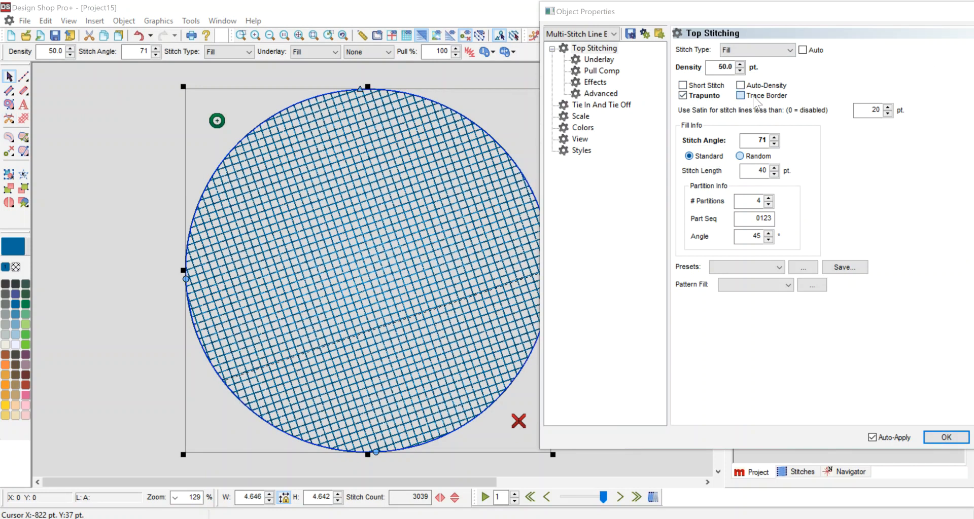
pyautogui.click(99, 143)
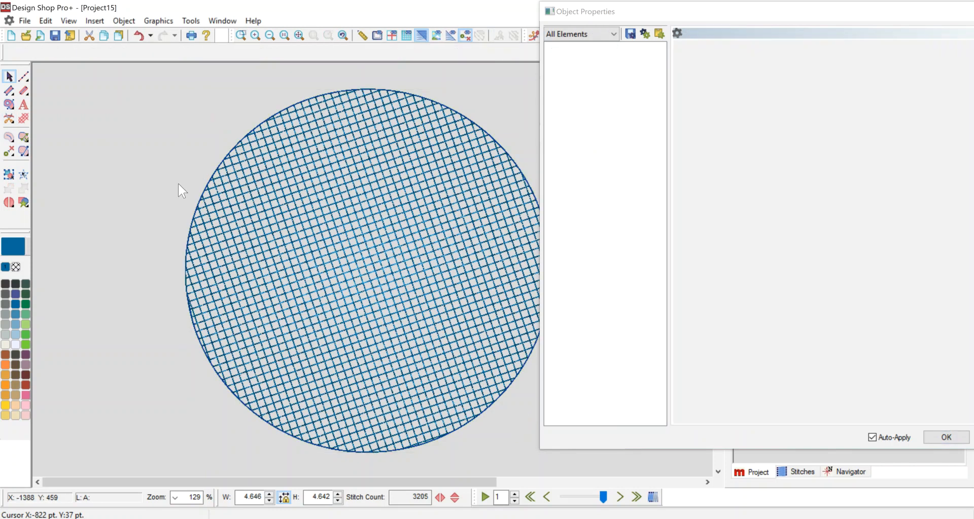
pyautogui.click(402, 322)
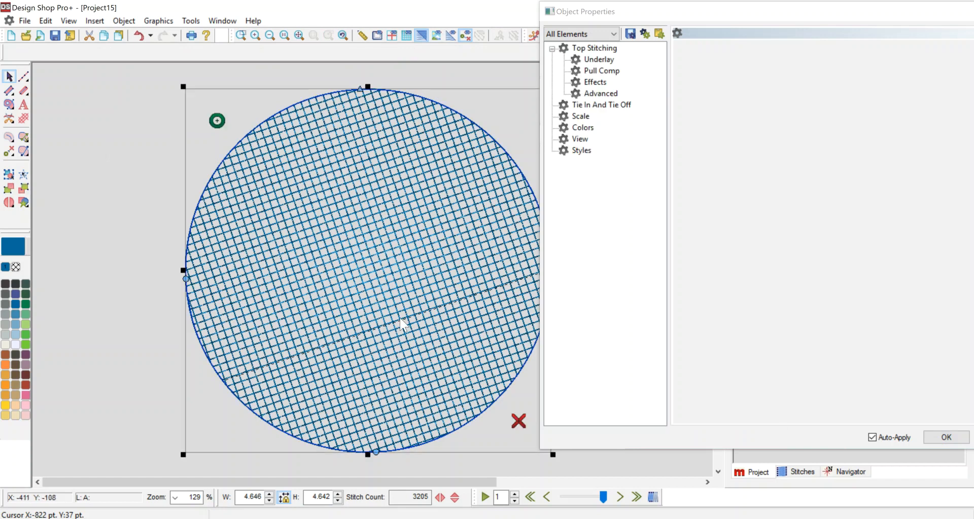
# Move the circle clear of the properties window and set its primary underlay to None
pyautogui.moveTo(447, 307); pyautogui.dragTo(331, 298)
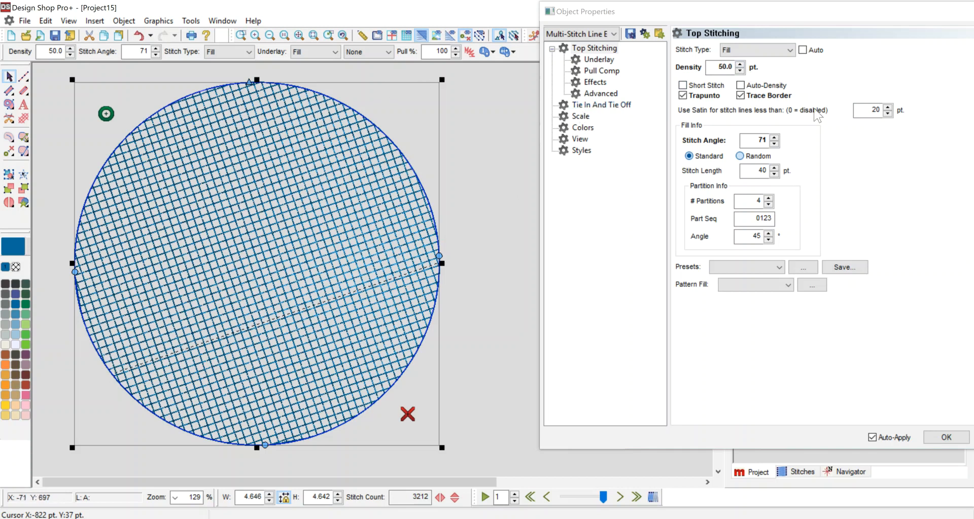
pyautogui.click(598, 59)
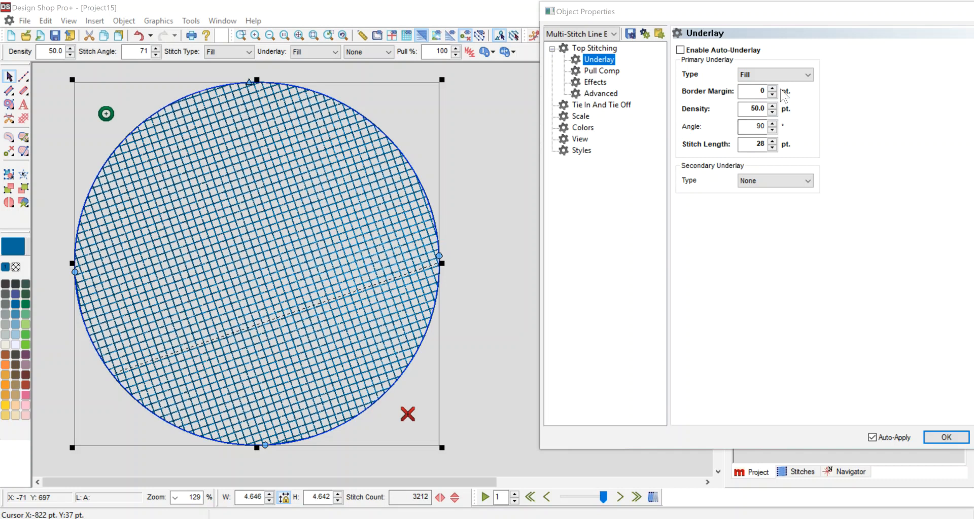
pyautogui.click(762, 74)
pyautogui.click(746, 84)
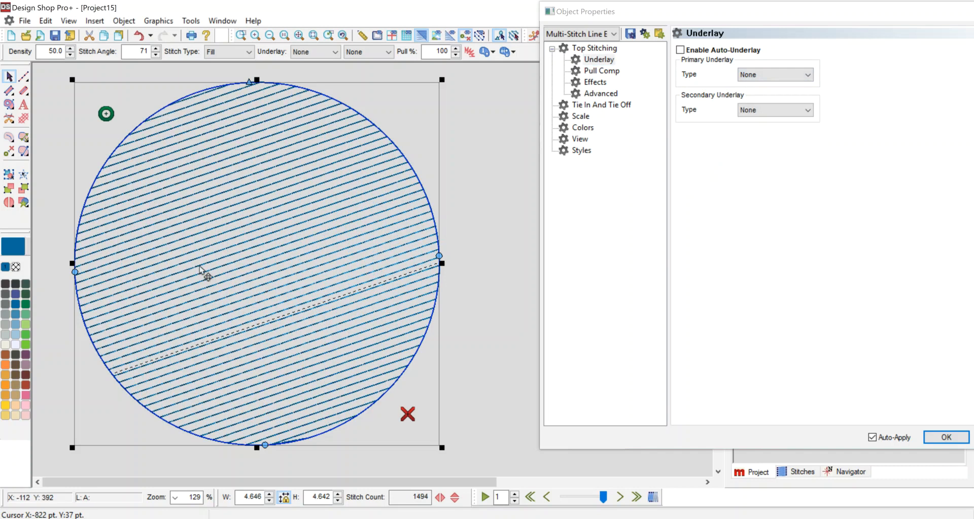
# Replace the circle's straight stitch direction line with a curved four-point direction line running across the fill, and deselect the fill
pyautogui.click(24, 153)
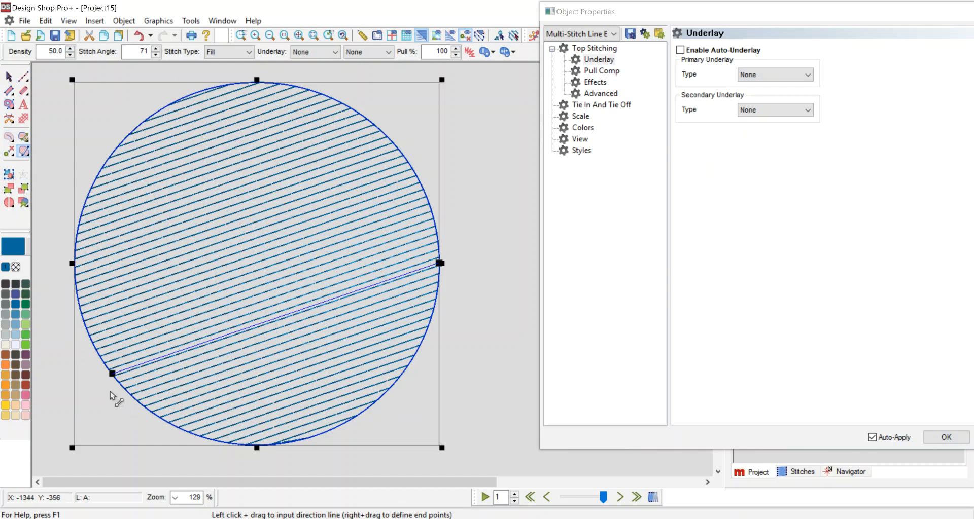
pyautogui.press('Return')
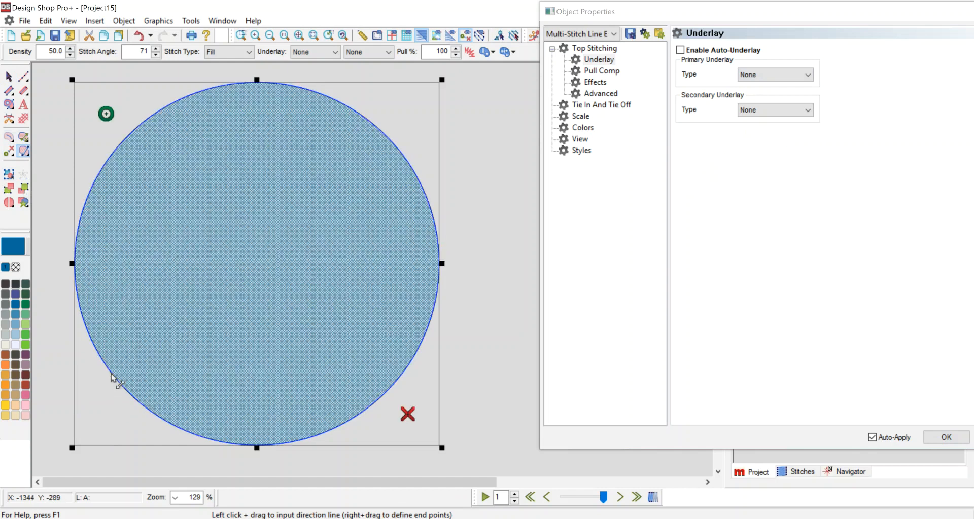
pyautogui.click(25, 152)
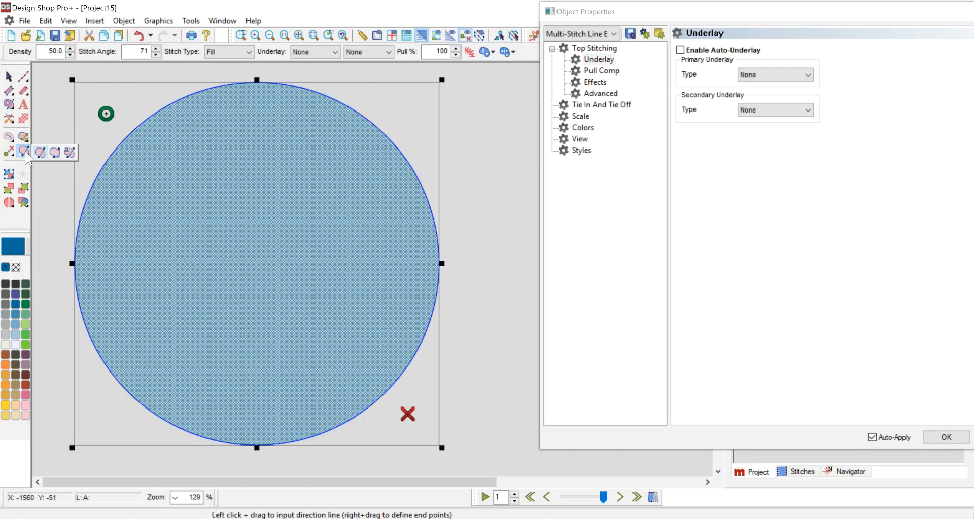
pyautogui.click(56, 152)
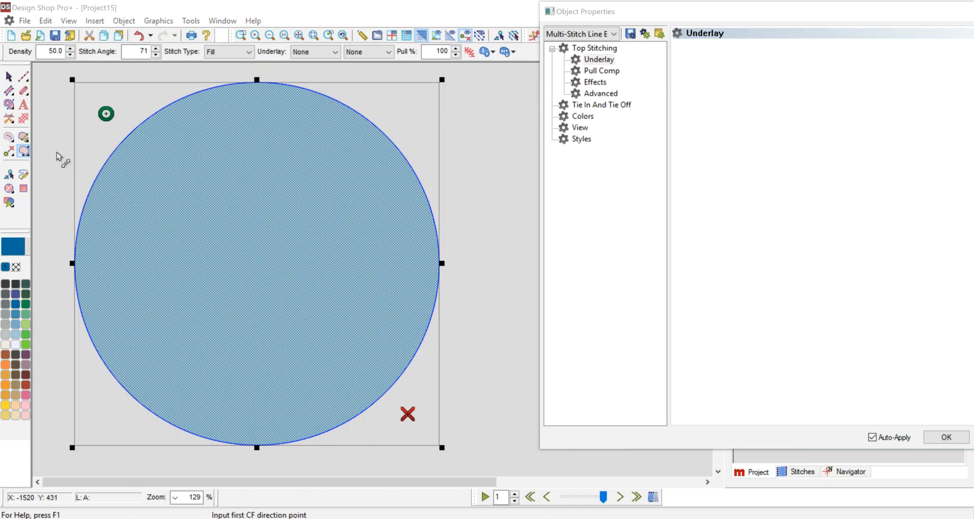
pyautogui.click(69, 340)
pyautogui.click(144, 282)
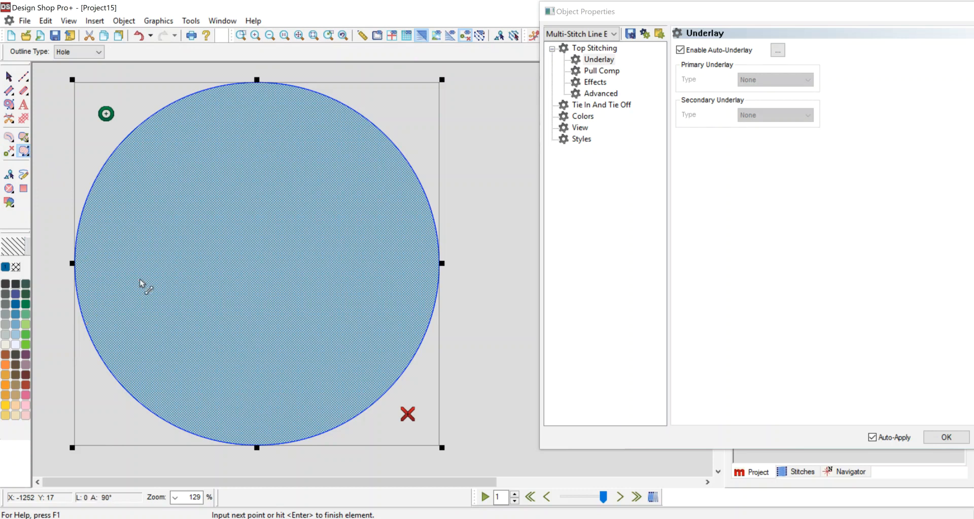
pyautogui.click(297, 280)
pyautogui.click(477, 176)
pyautogui.press('Return')
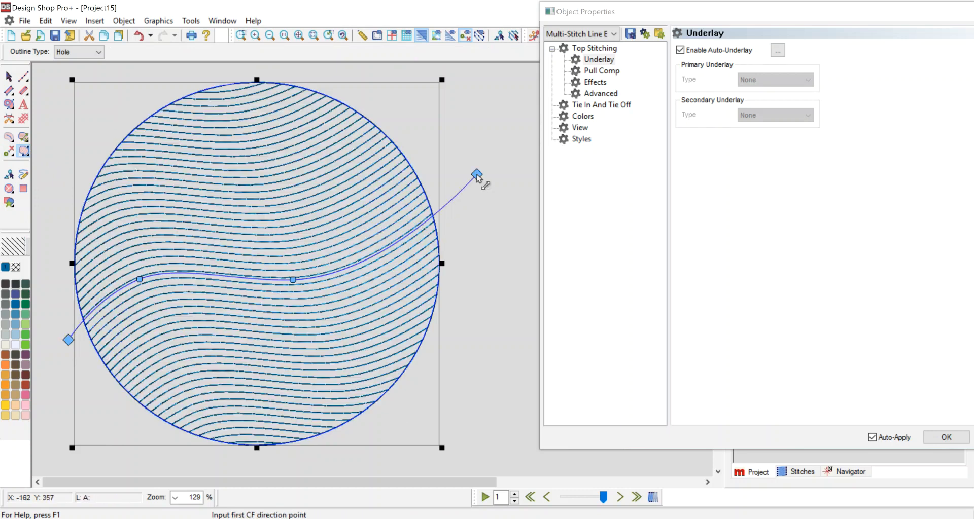
pyautogui.click(9, 77)
pyautogui.click(59, 87)
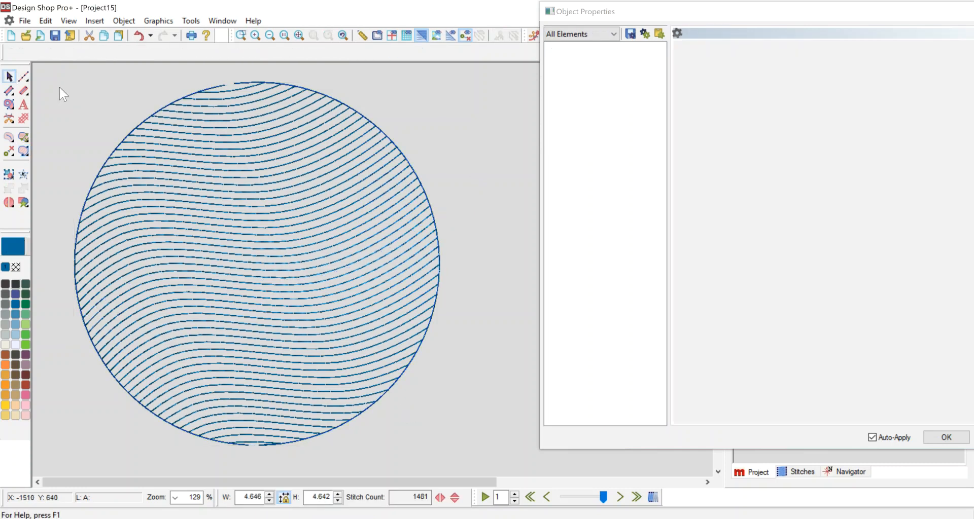
# Try a top stitching density of 20 pt on the curved fill and return it to 50 pt
pyautogui.click(154, 161)
pyautogui.click(614, 36)
pyautogui.click(614, 38)
pyautogui.click(597, 49)
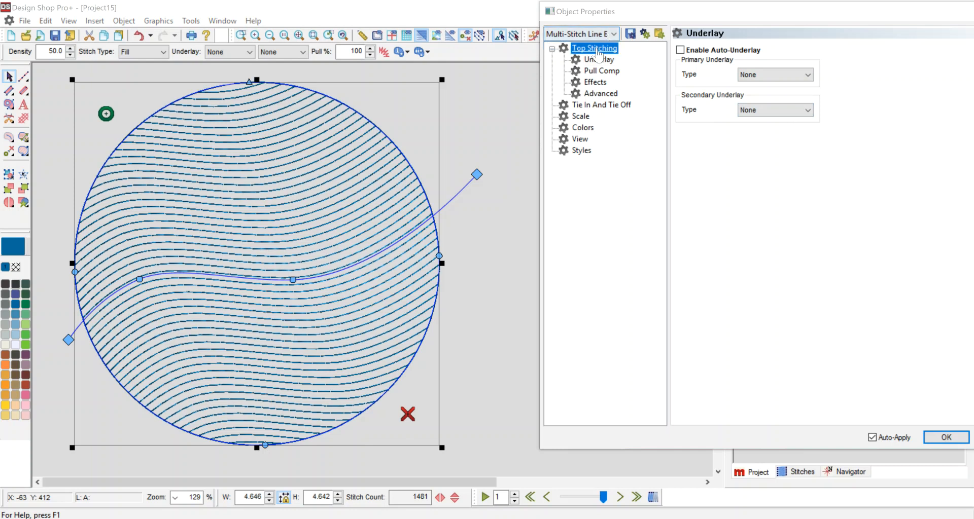
pyautogui.doubleClick(725, 67)
pyautogui.write('2')
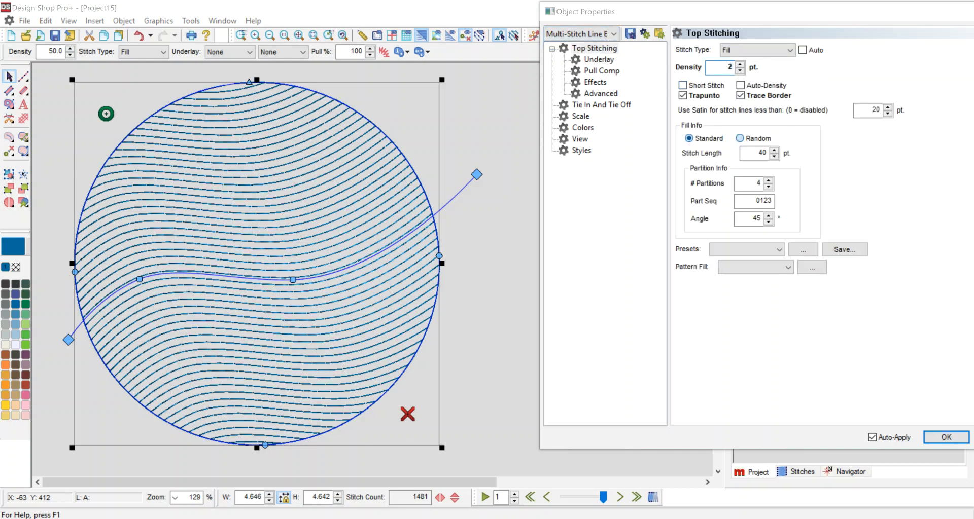
pyautogui.write('0')
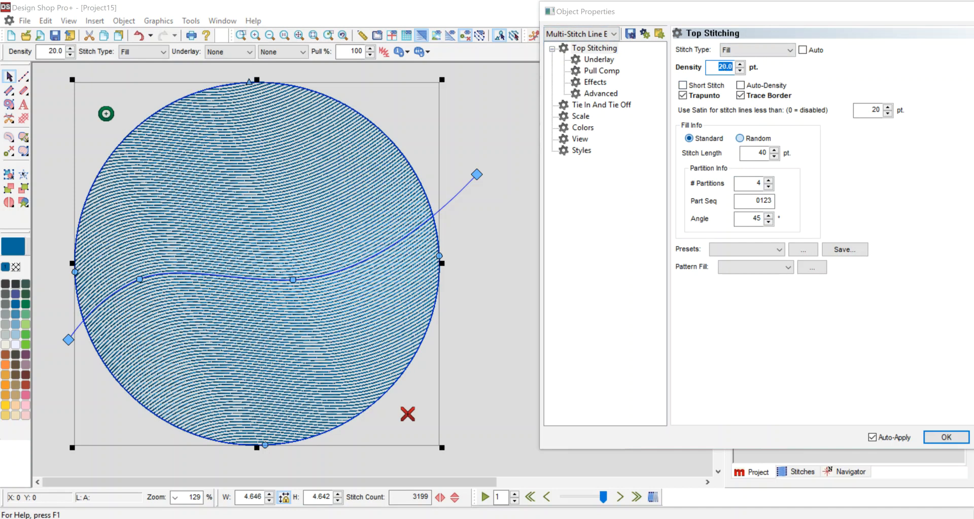
pyautogui.write('5')
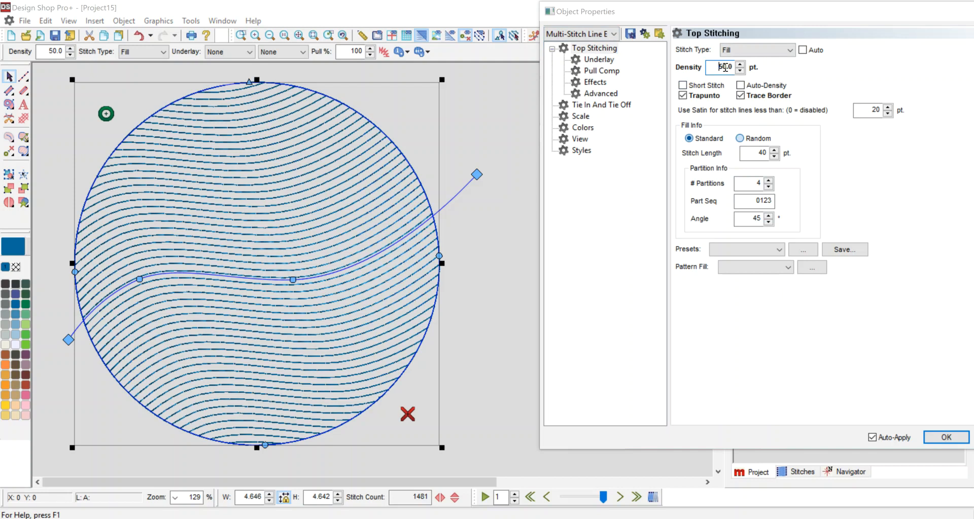
pyautogui.click(459, 80)
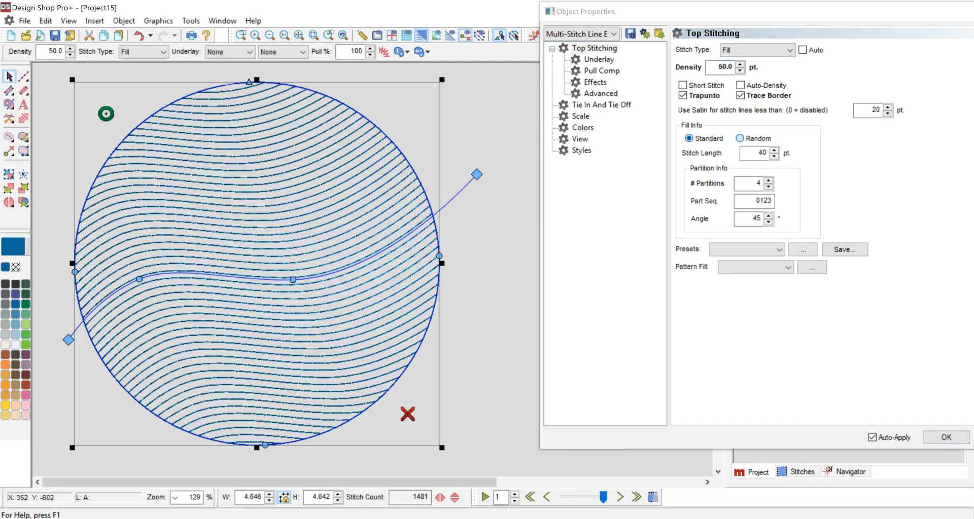
pyautogui.click(513, 490)
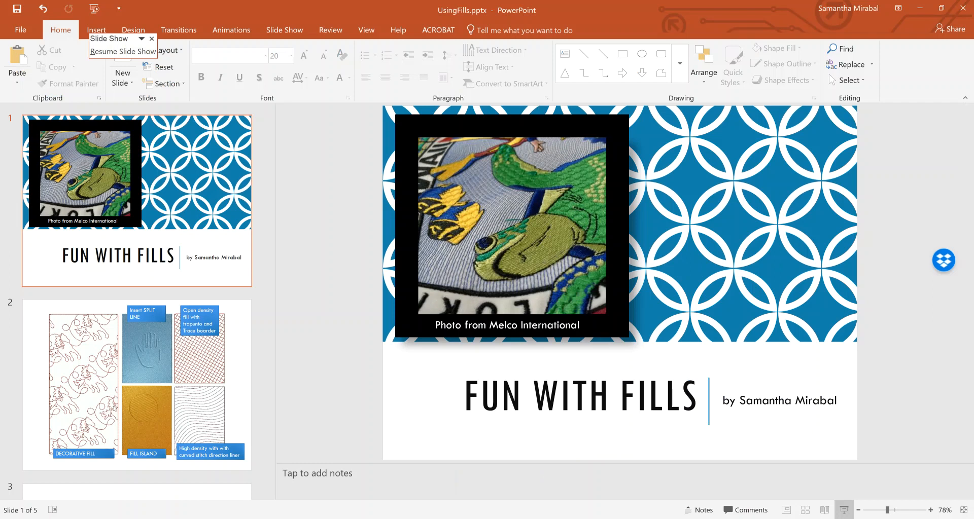
pyautogui.click(512, 487)
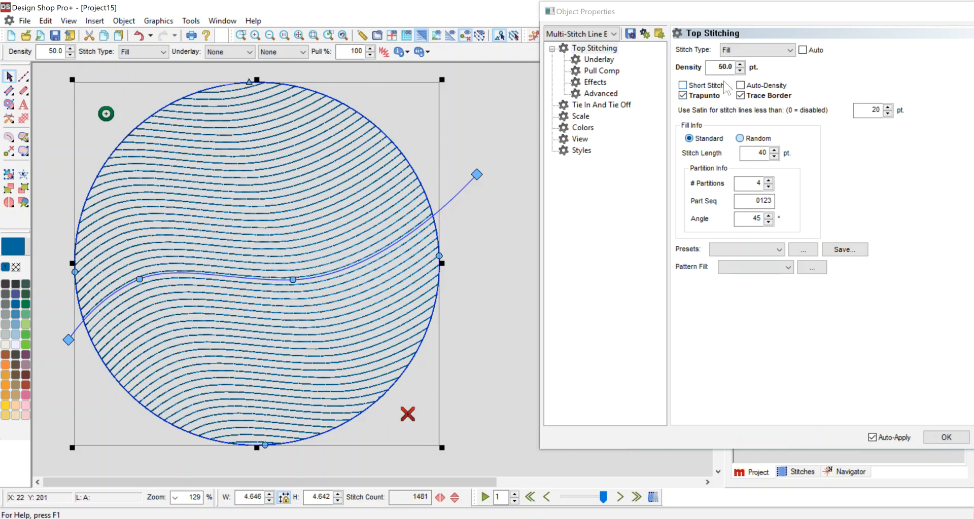
pyautogui.click(737, 50)
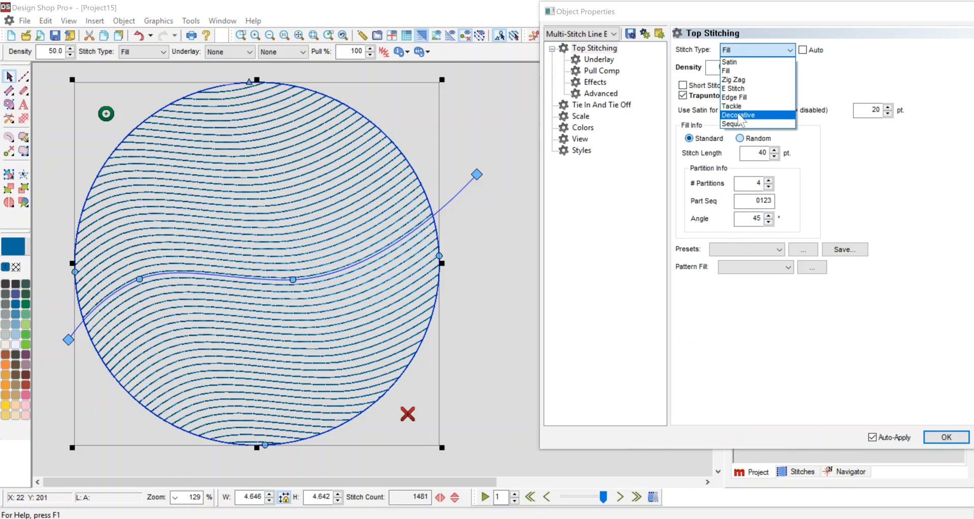
pyautogui.click(493, 89)
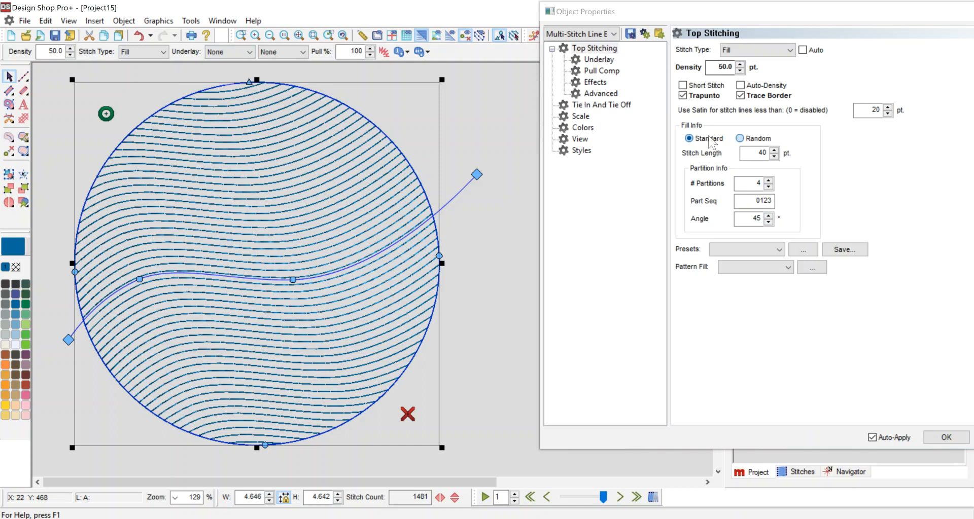
# Set the circle's top stitching density to 4 pt and replace its curved direction line with a straight one at about 64°
pyautogui.moveTo(734, 67); pyautogui.dragTo(716, 66)
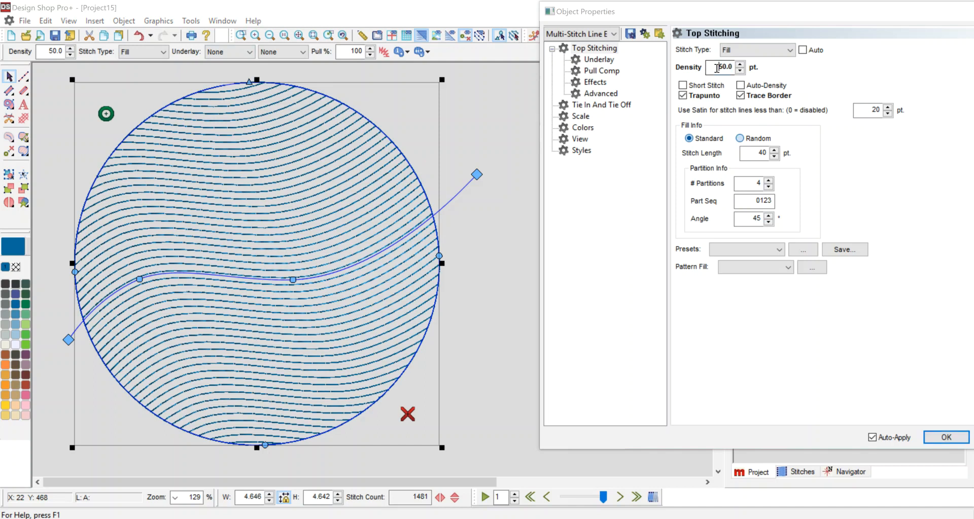
pyautogui.write('4')
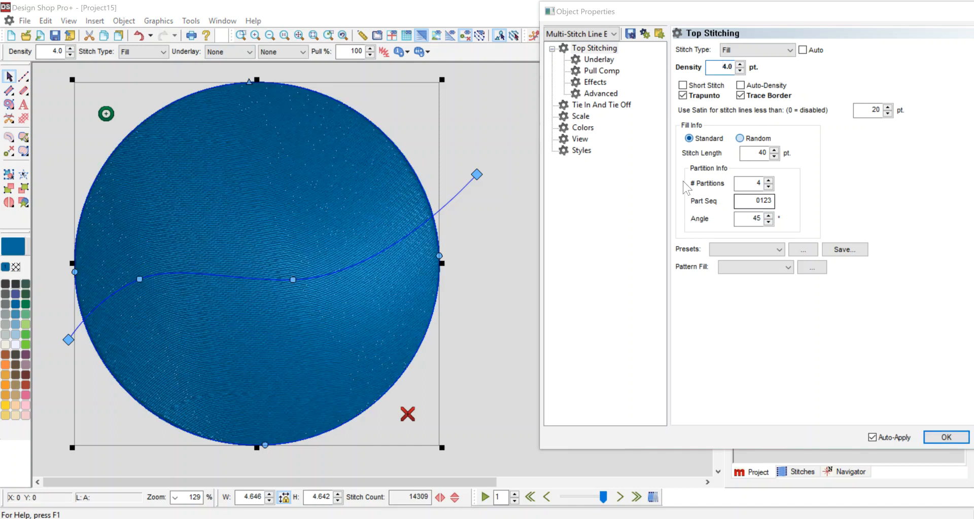
pyautogui.click(476, 175)
pyautogui.press('Delete')
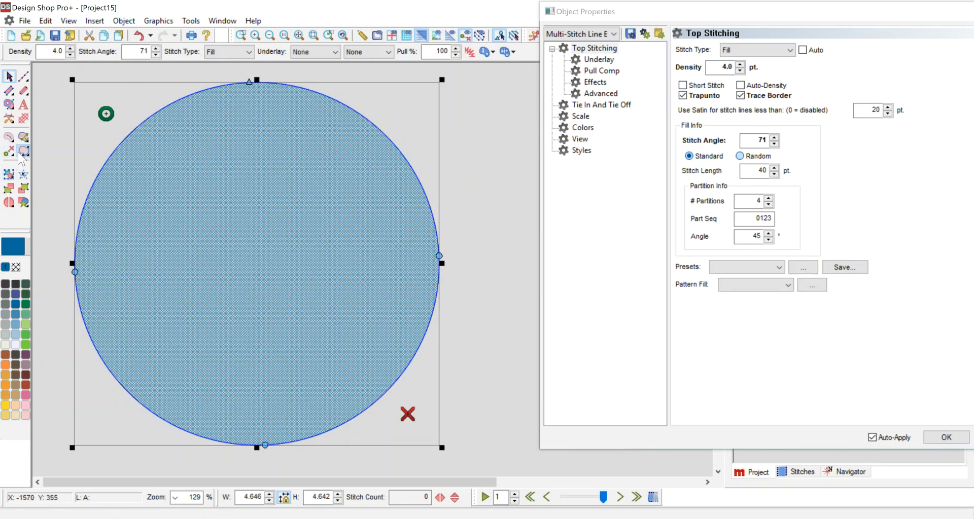
pyautogui.click(45, 152)
pyautogui.moveTo(81, 360); pyautogui.dragTo(528, 145)
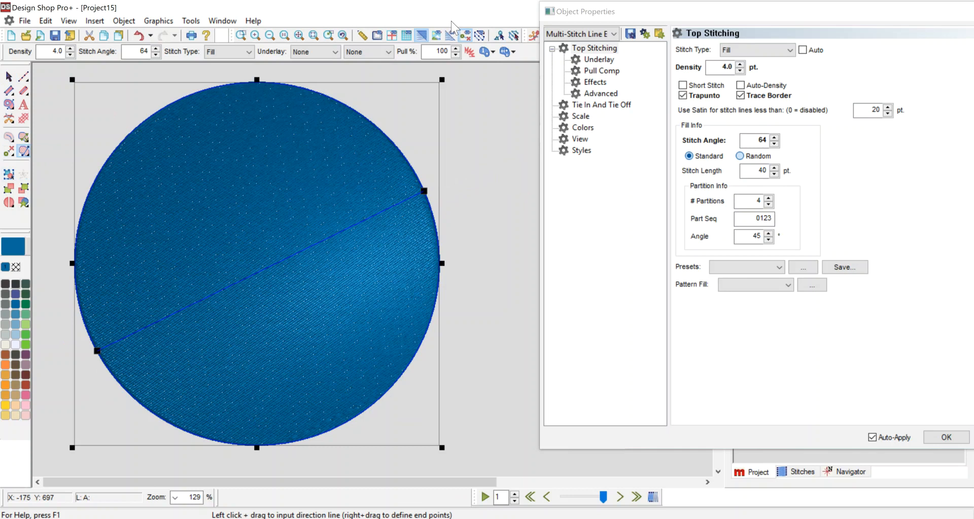
pyautogui.click(9, 77)
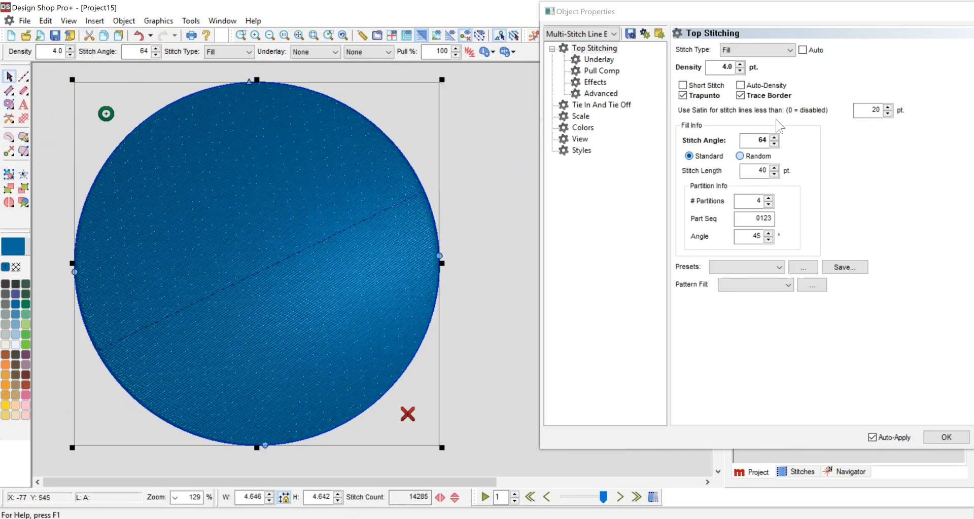
# Change the circle's stitch type to Decorative and apply the Fan pattern
pyautogui.click(739, 51)
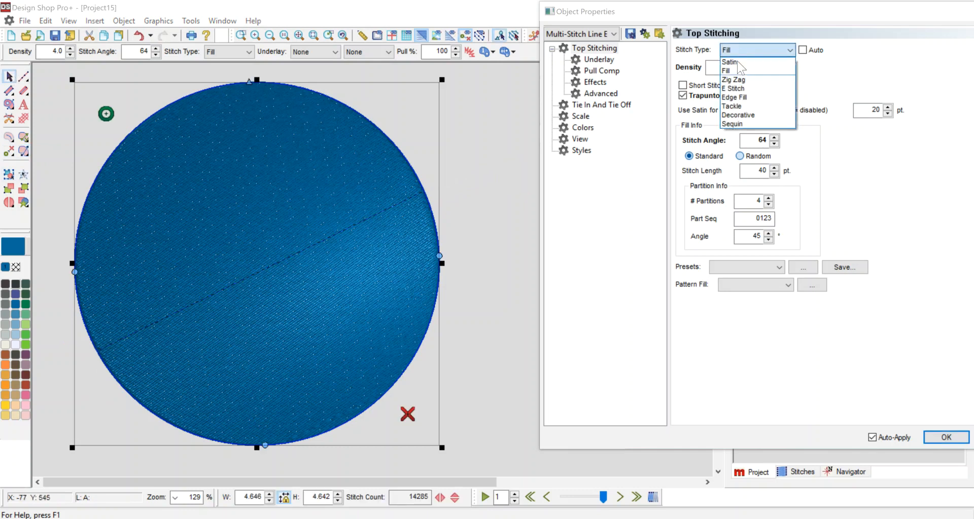
pyautogui.click(738, 114)
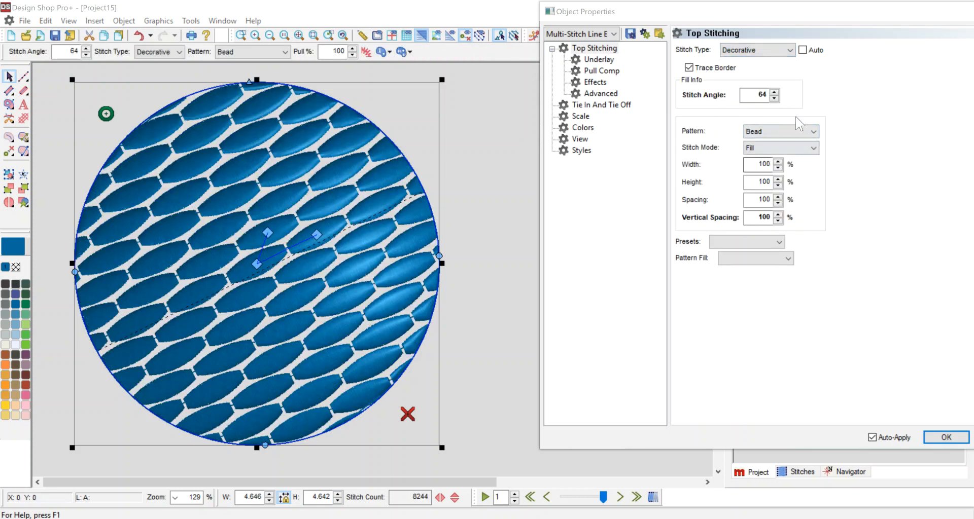
pyautogui.click(768, 131)
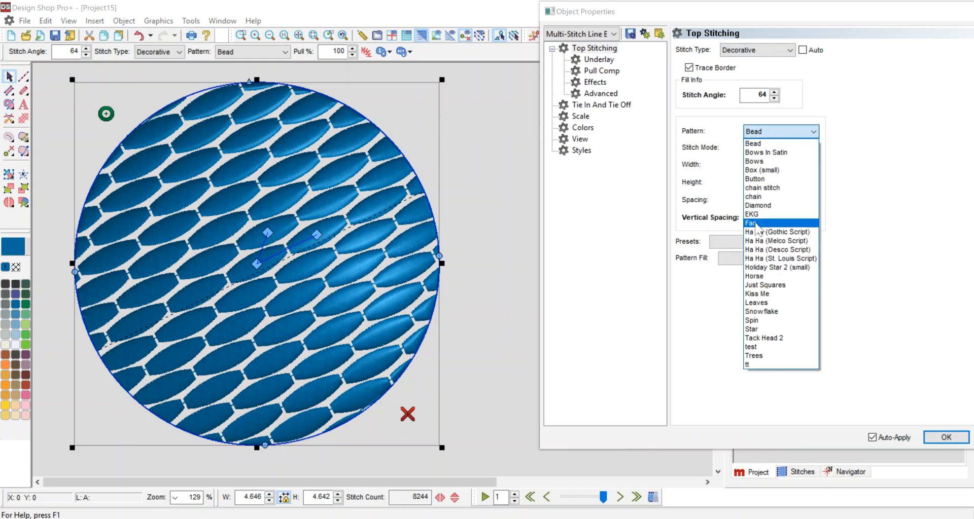
pyautogui.click(754, 222)
# Check the stitch mode options for the decorative fill and change its pattern to Spin
pyautogui.click(757, 148)
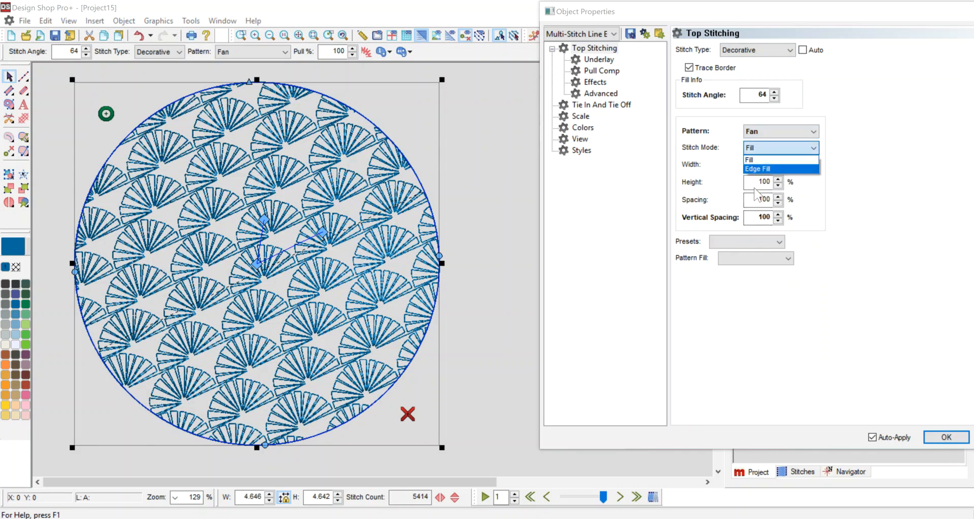
pyautogui.click(765, 137)
pyautogui.click(759, 127)
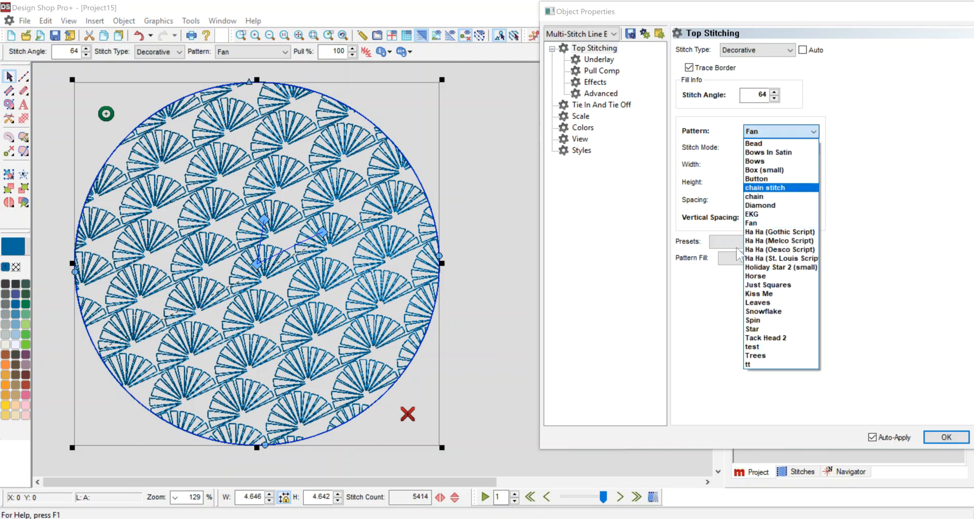
pyautogui.click(761, 320)
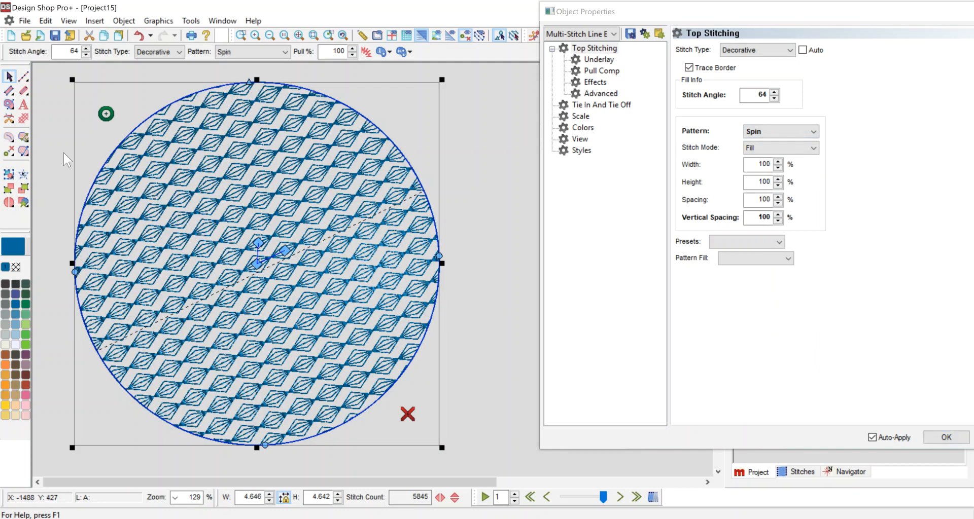
# Replace the straight direction line with a curved four-point direction line rising steeply across the Spin pattern
pyautogui.click(23, 151)
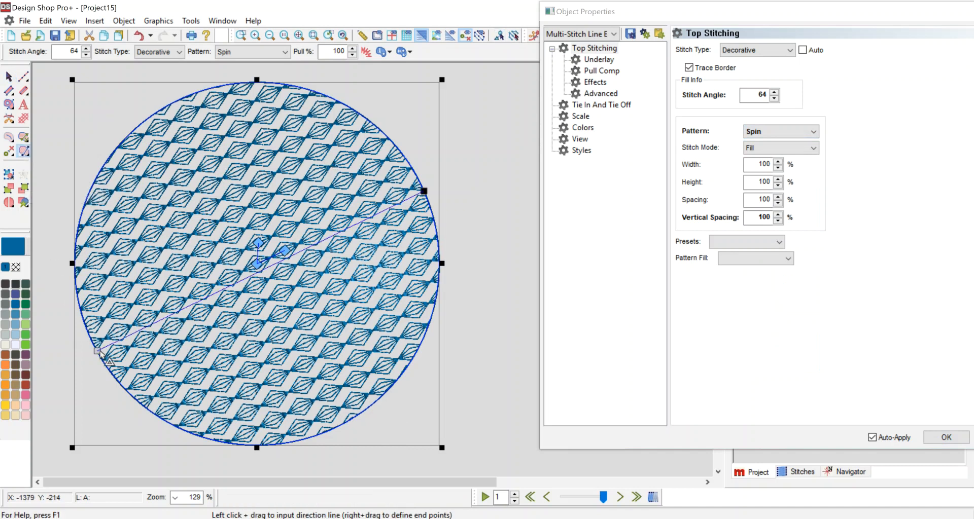
pyautogui.press('Delete')
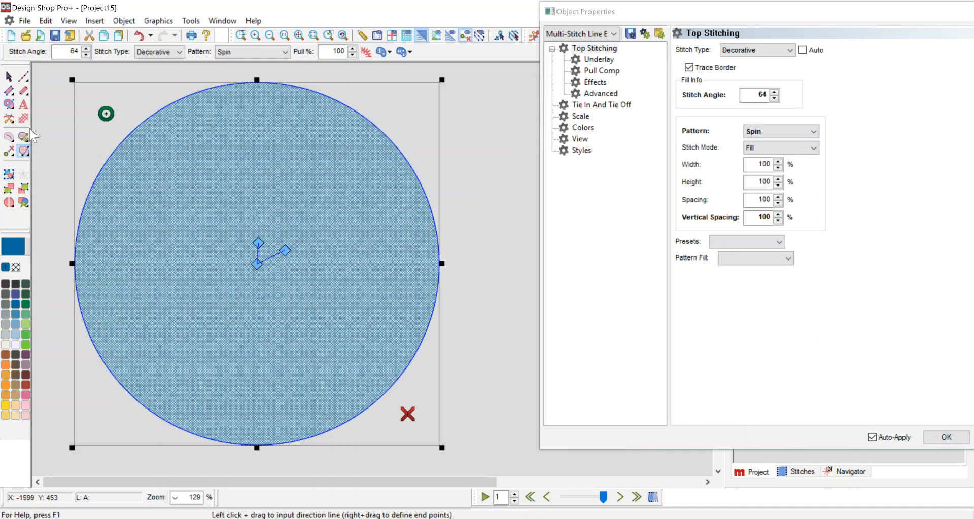
pyautogui.click(54, 153)
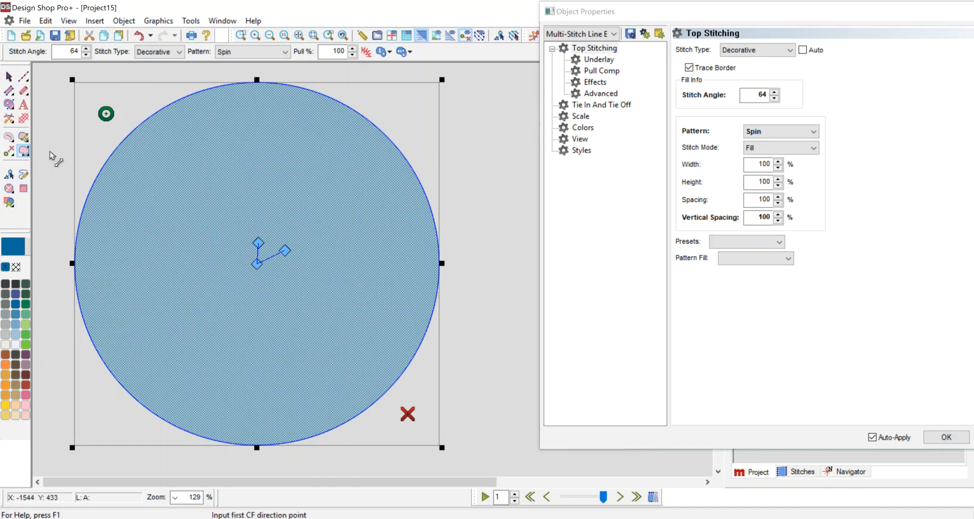
pyautogui.click(77, 374)
pyautogui.rightClick(143, 234)
pyautogui.rightClick(244, 203)
pyautogui.click(395, 81)
pyautogui.press('Return')
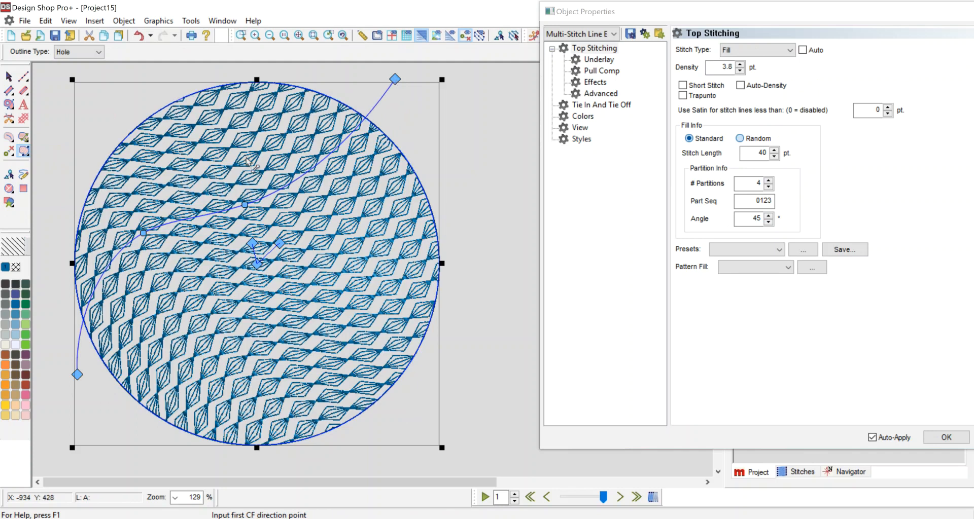
# Delete the circle's four-point direction line and draw a three-point arched direction line across the Spin pattern
pyautogui.press('Return')
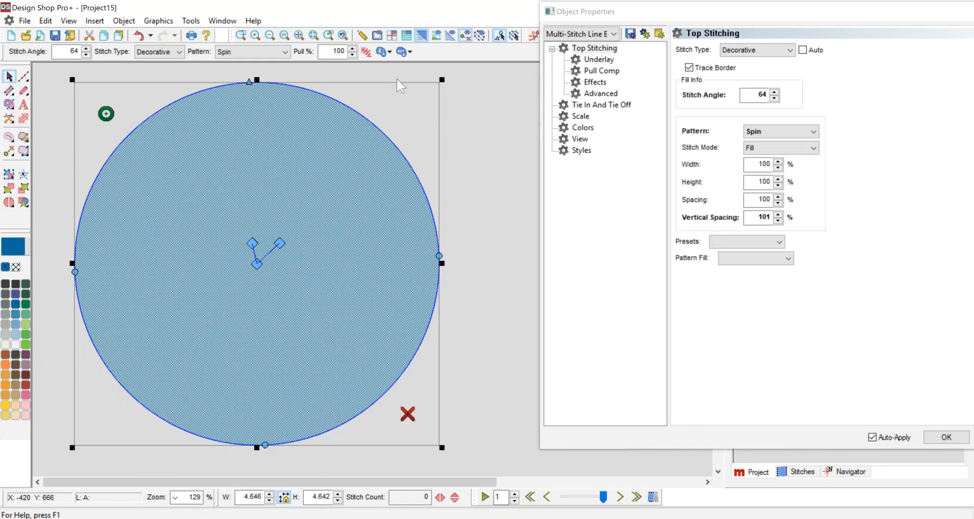
pyautogui.click(23, 150)
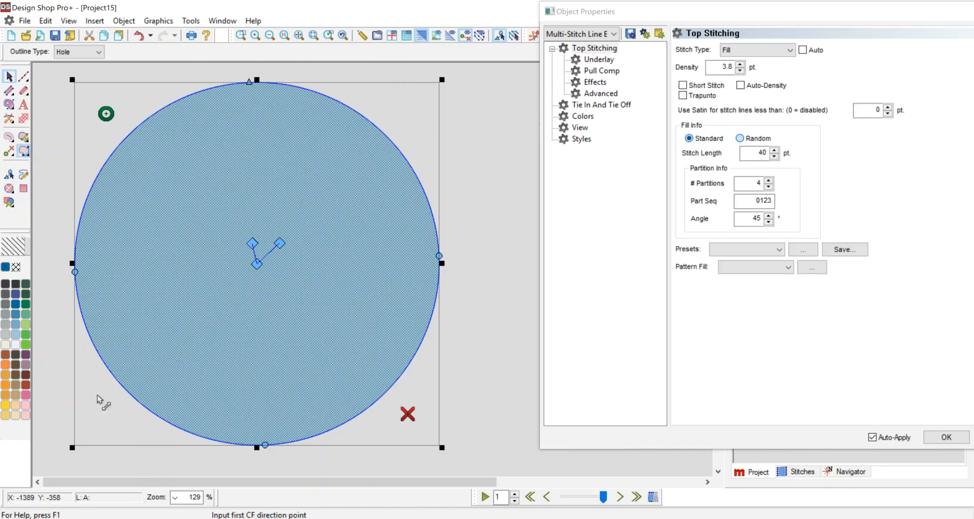
pyautogui.click(84, 370)
pyautogui.click(172, 223)
pyautogui.click(465, 148)
pyautogui.press('Return')
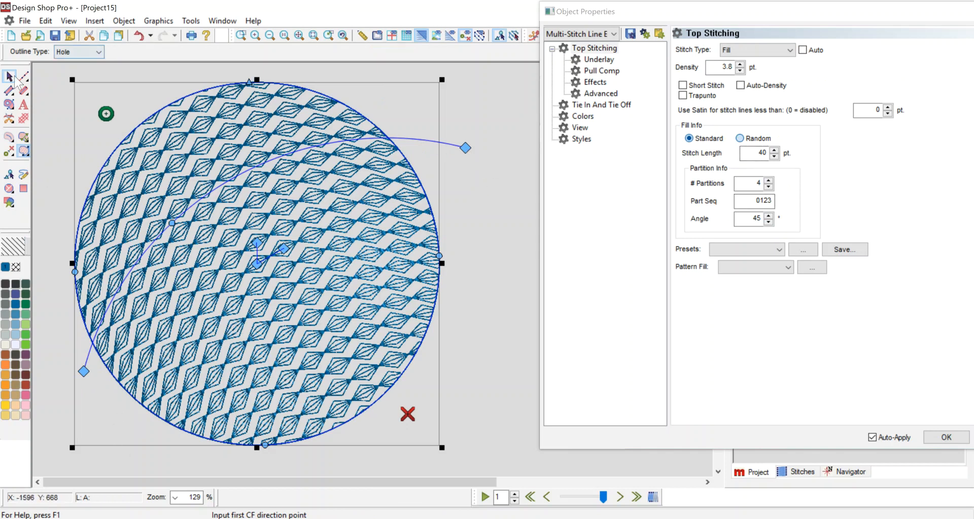
# Reselect the whole circle fill and change its decorative pattern to Horse
pyautogui.click(744, 49)
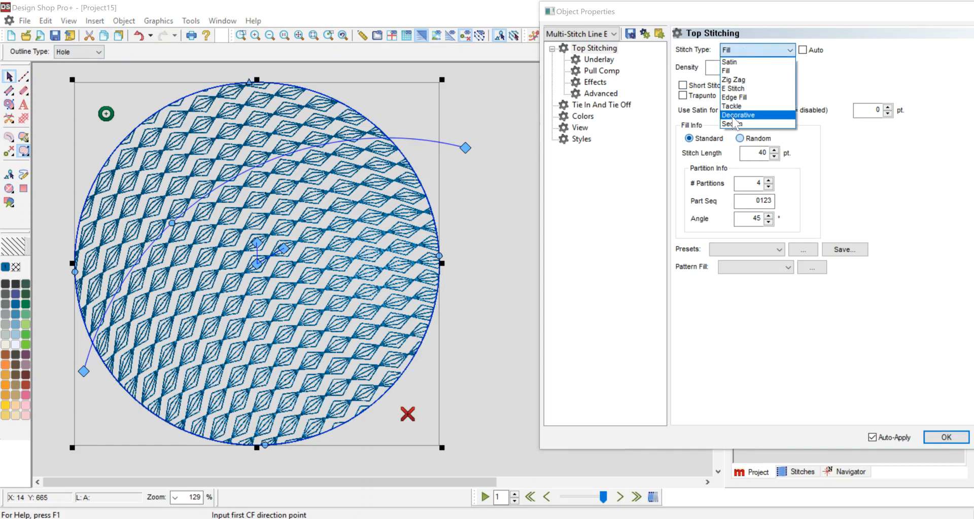
pyautogui.press('Escape')
pyautogui.click(129, 252)
pyautogui.press('Escape')
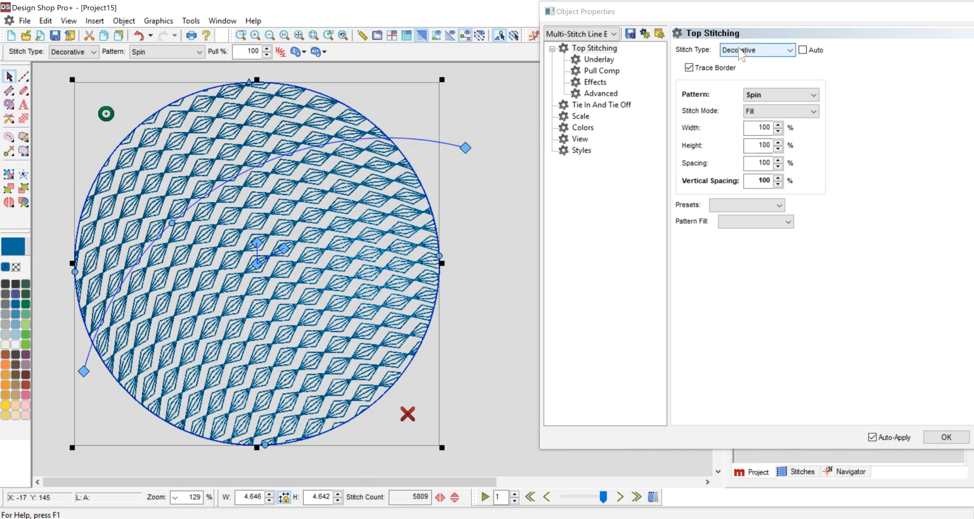
pyautogui.click(765, 93)
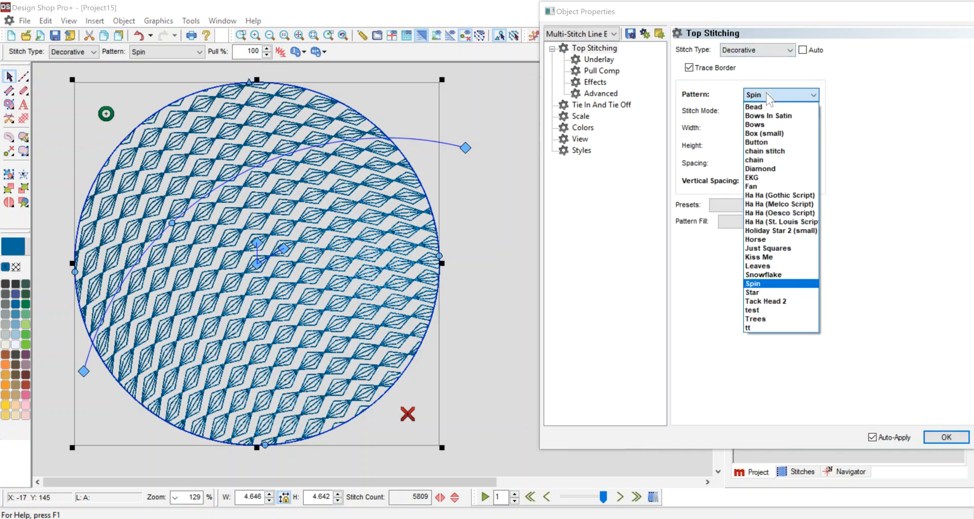
pyautogui.click(763, 239)
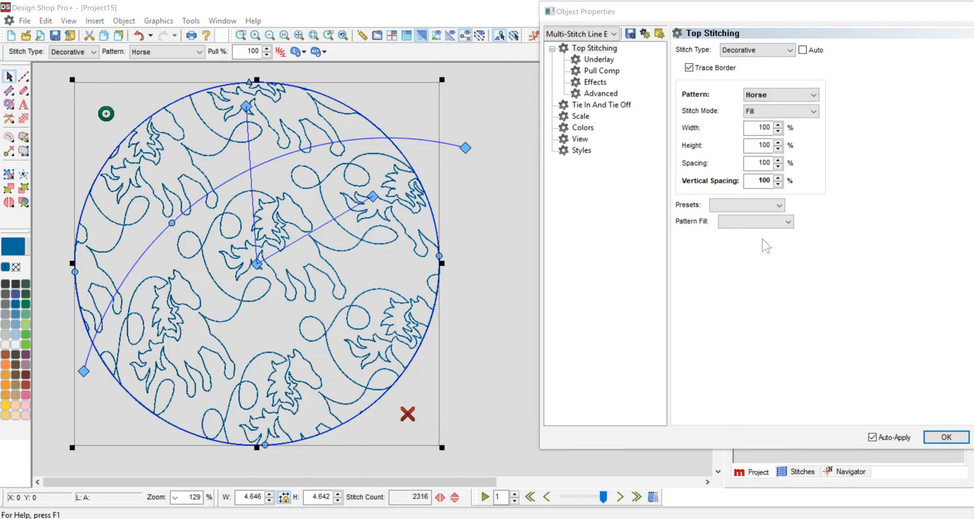
# Change the circle's decorative pattern to EKG and mirror the circle horizontally and vertically
pyautogui.click(764, 94)
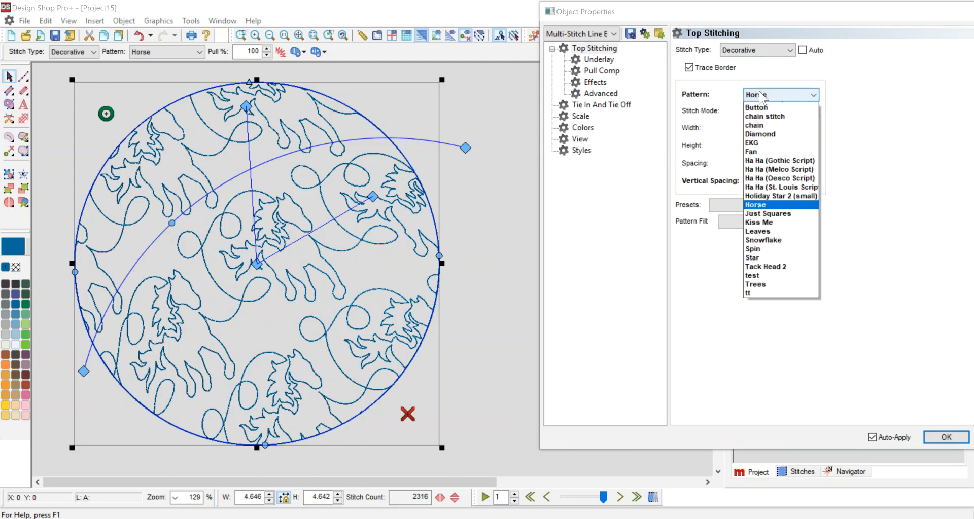
pyautogui.click(762, 179)
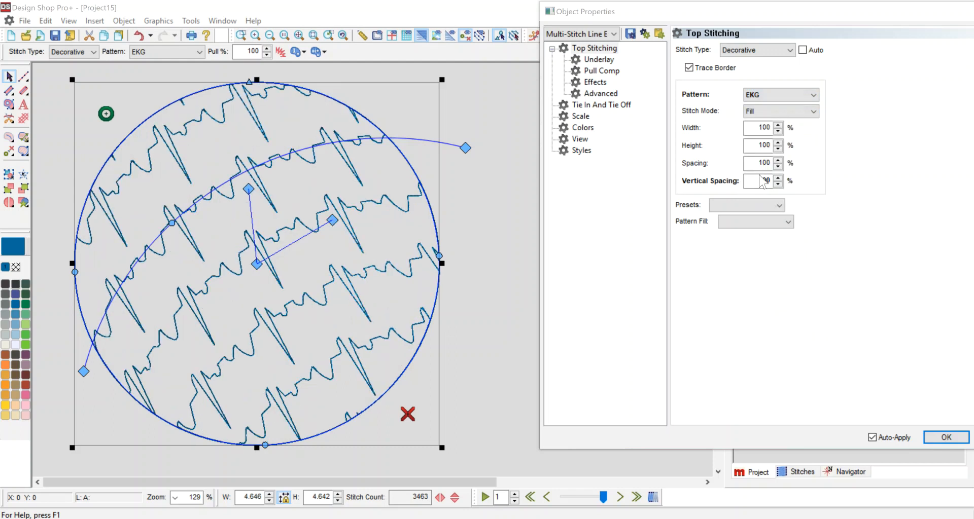
pyautogui.click(440, 497)
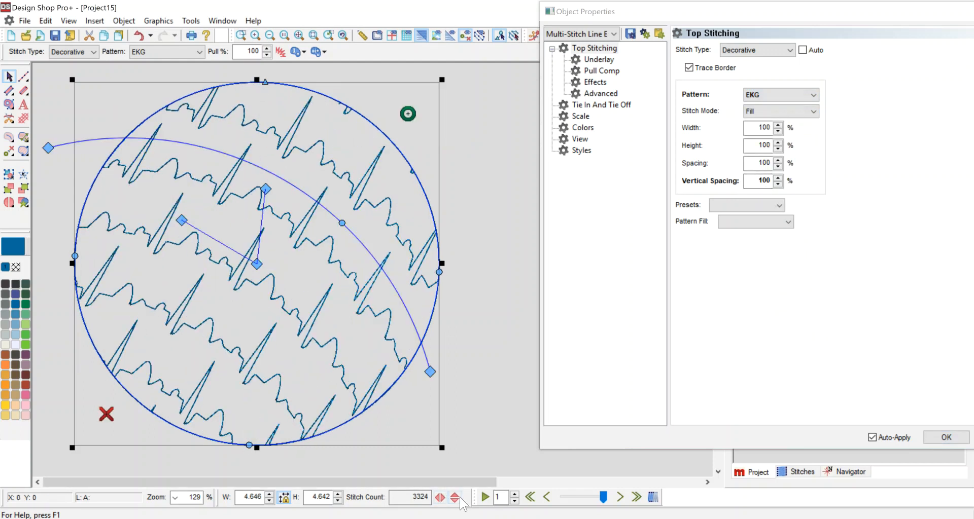
pyautogui.click(455, 498)
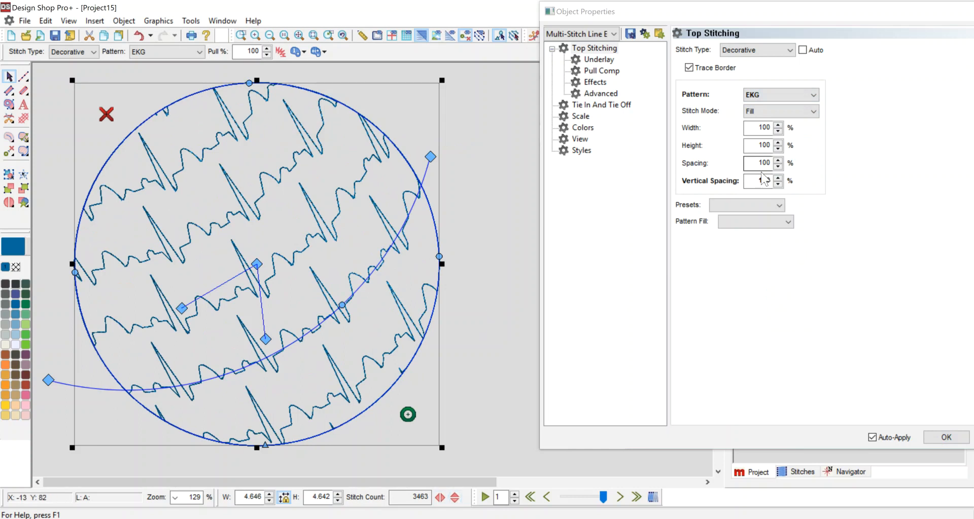
# Return the circle's stitch type to Fill and view the fill preset previews without applying one
pyautogui.click(741, 50)
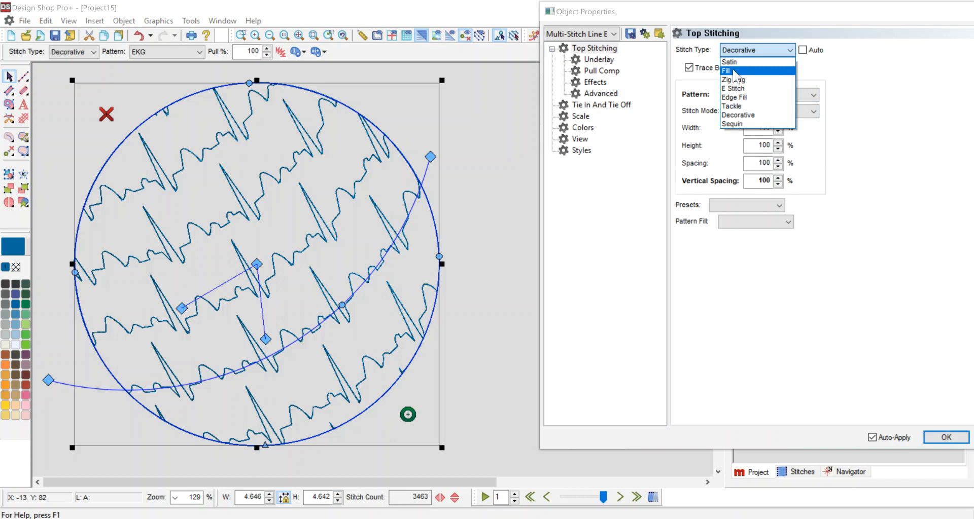
pyautogui.click(735, 71)
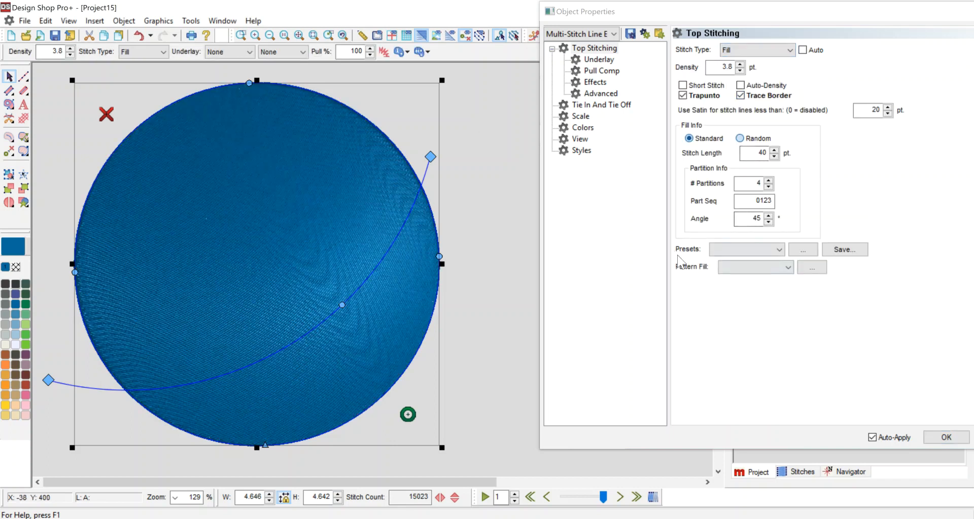
pyautogui.click(814, 251)
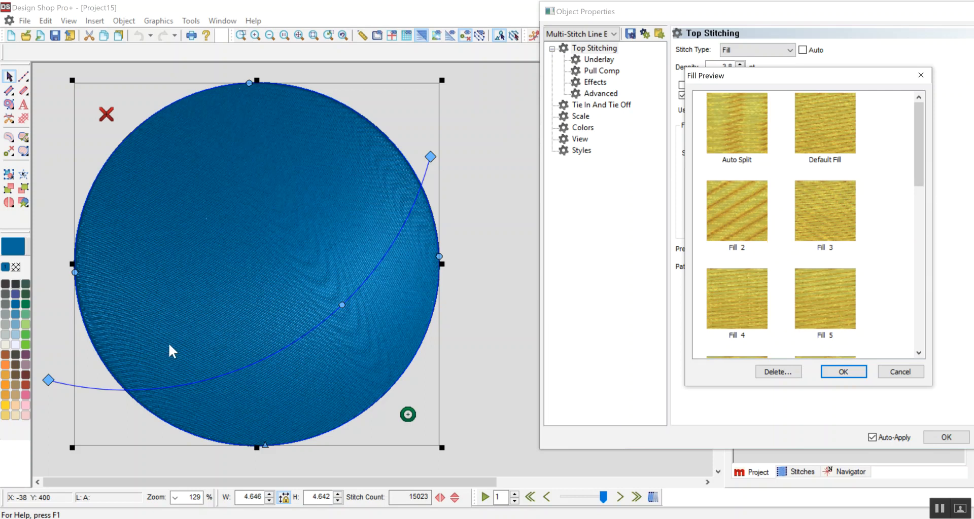
pyautogui.click(900, 371)
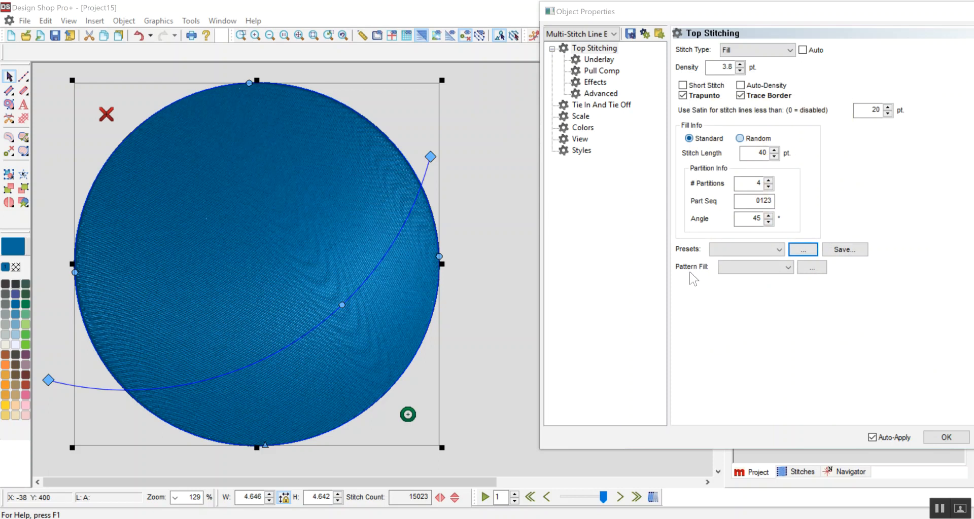
# Apply the Bamboo pattern fill to the circle and change its stitch type to Satin
pyautogui.click(758, 268)
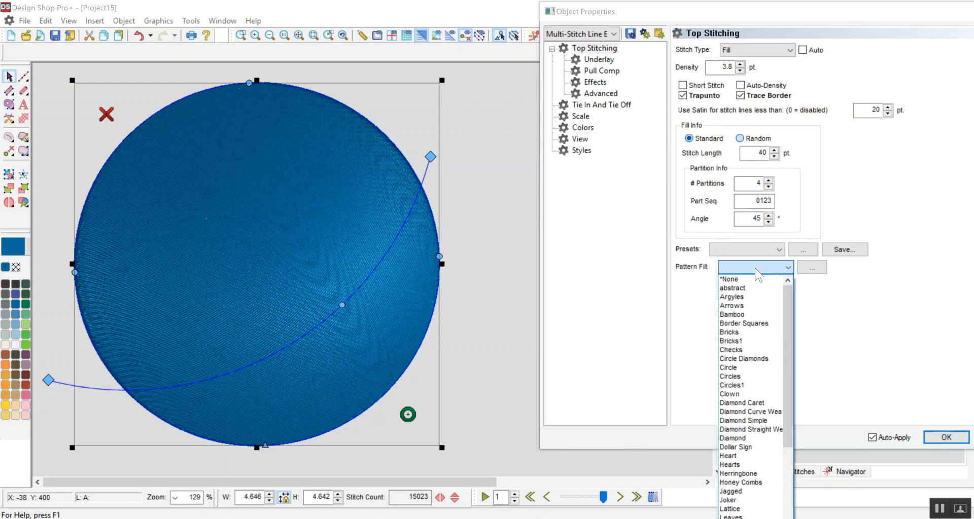
pyautogui.click(741, 315)
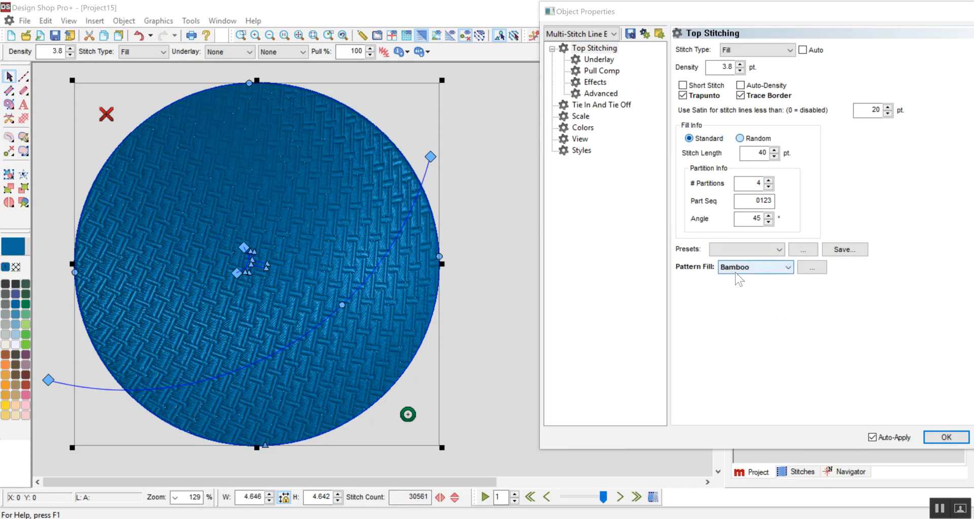
pyautogui.click(749, 50)
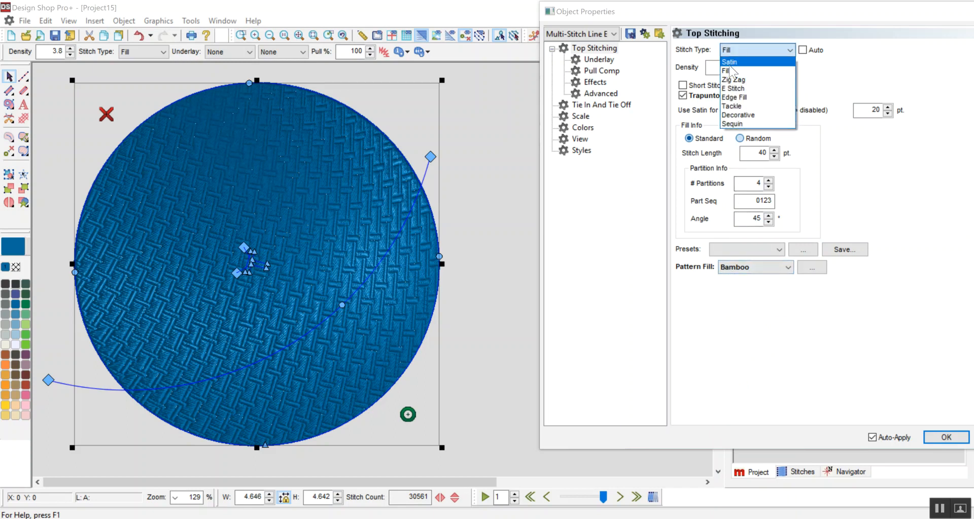
pyautogui.click(728, 62)
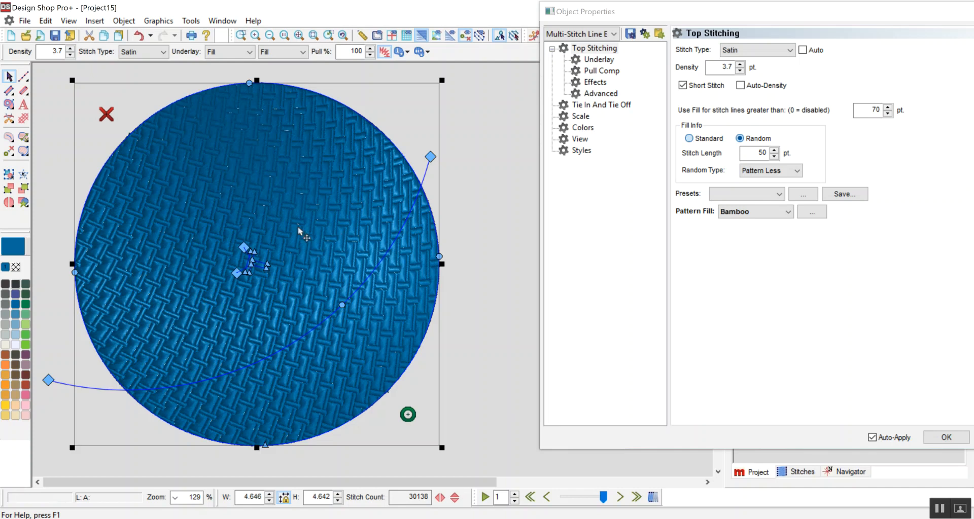
# Select the tiled Bamboo outline at the circle's center and raise its Blur Outline to 8 pt
pyautogui.click(241, 35)
pyautogui.moveTo(211, 224); pyautogui.dragTo(326, 299)
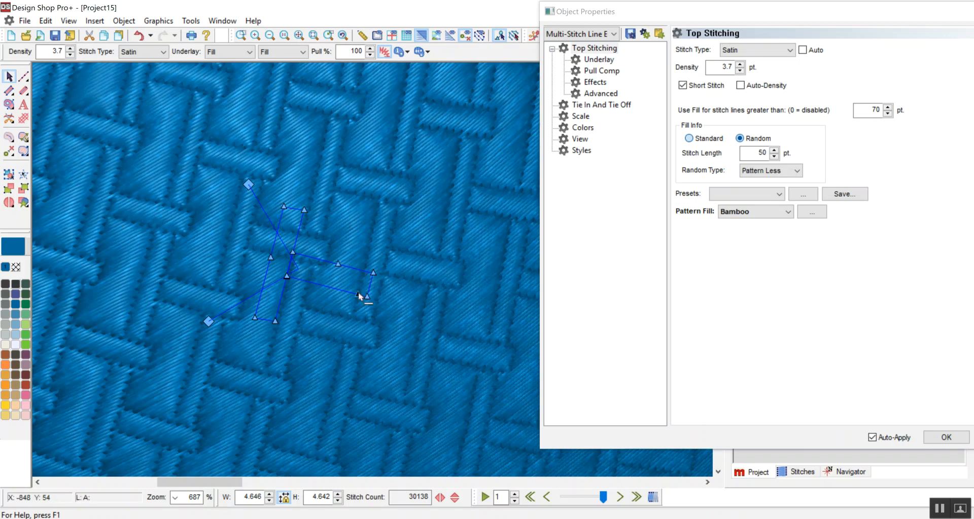
pyautogui.click(358, 293)
pyautogui.click(265, 321)
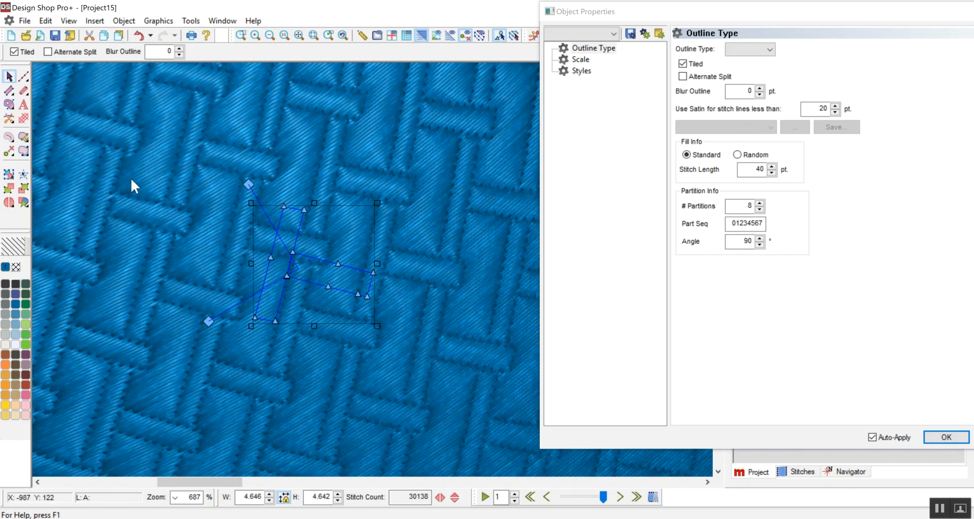
pyautogui.click(759, 88)
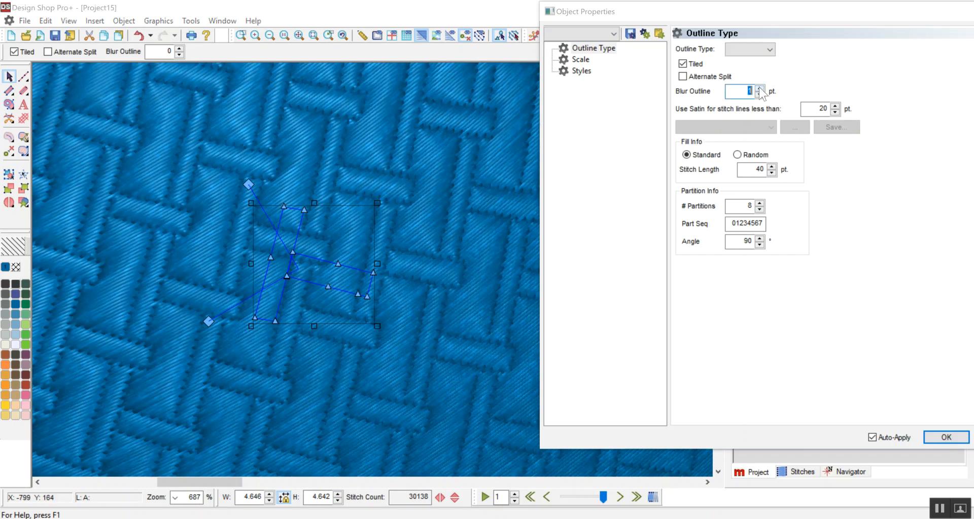
pyautogui.click(760, 88)
pyautogui.click(759, 88)
pyautogui.click(759, 88)
pyautogui.click(759, 88)
pyautogui.click(760, 88)
pyautogui.click(759, 88)
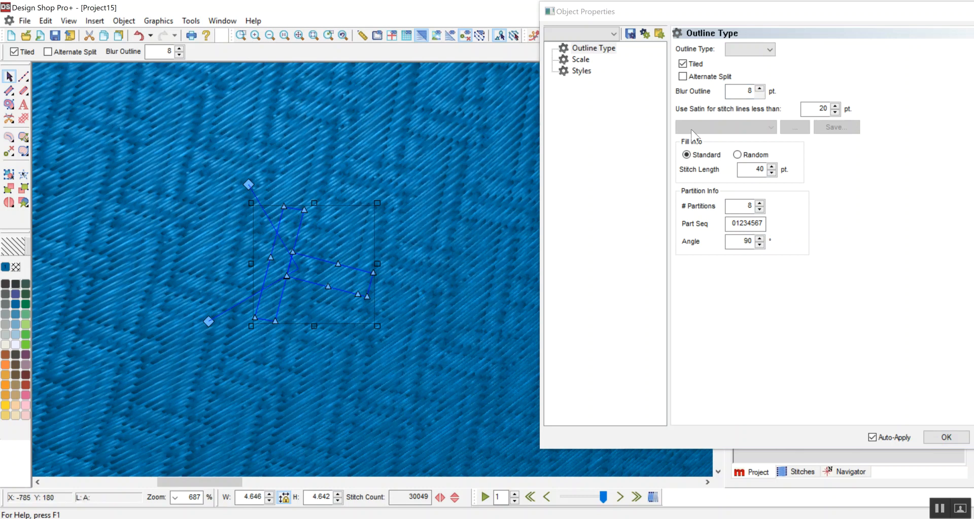
# Lower the Bamboo outline's Blur Outline to 2 pt and close the object properties
pyautogui.click(759, 95)
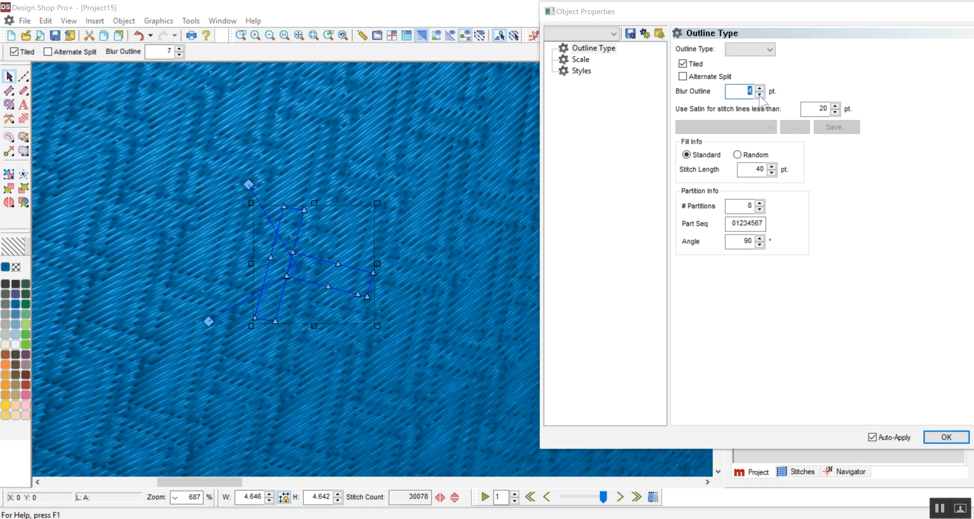
pyautogui.click(760, 94)
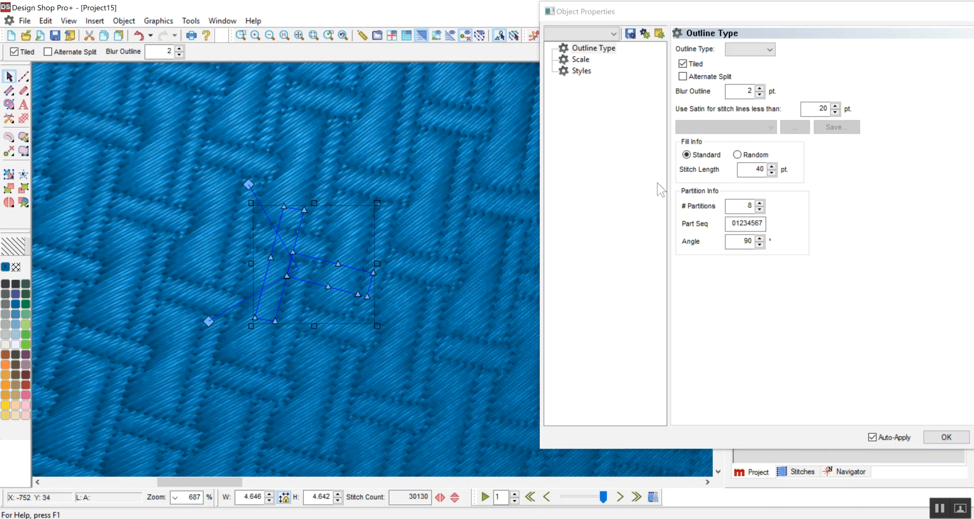
pyautogui.click(946, 437)
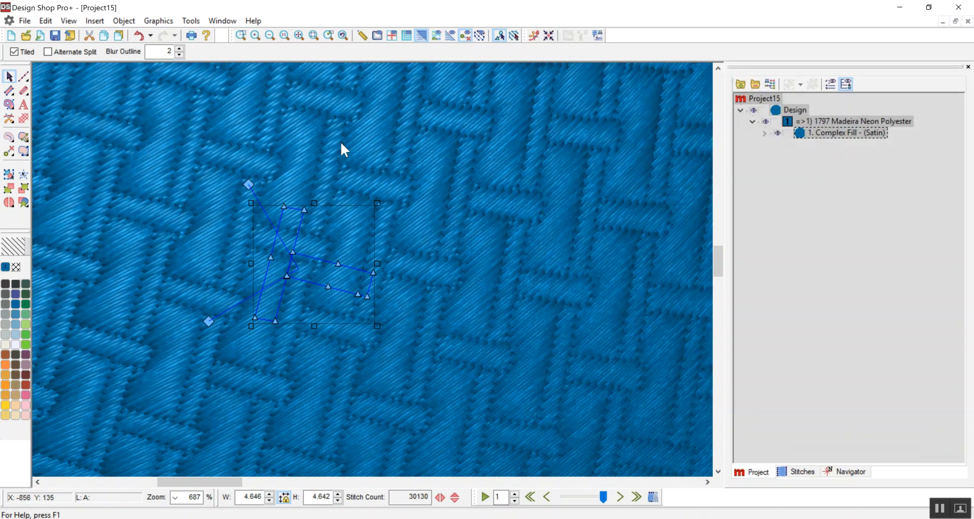
# Move both tiling handles of the Bamboo outline closer to its shape and pull its right arm's upper point outward
pyautogui.moveTo(248, 185)
pyautogui.mouseDown()
pyautogui.moveTo(188, 149)
pyautogui.moveTo(273, 120)
pyautogui.moveTo(279, 154)
pyautogui.moveTo(266, 181)
pyautogui.mouseUp()
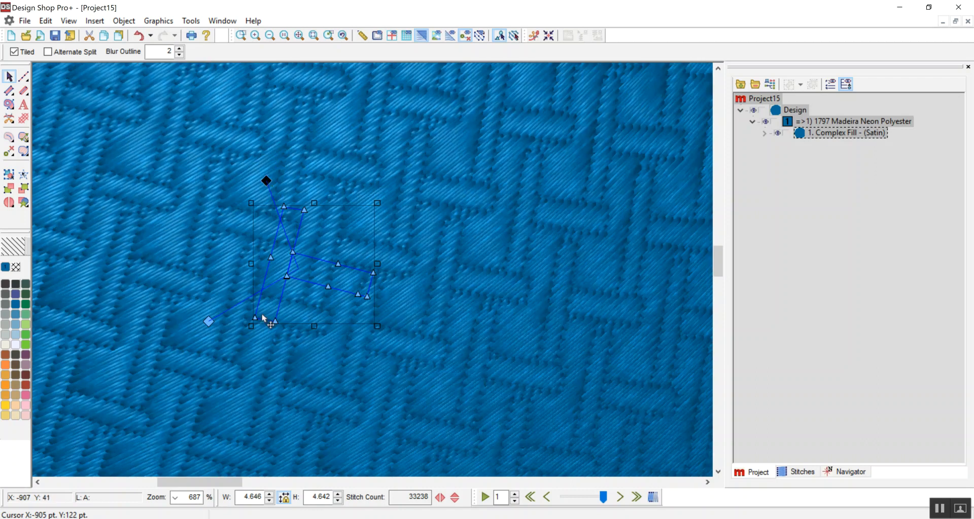
pyautogui.moveTo(209, 322); pyautogui.dragTo(224, 337)
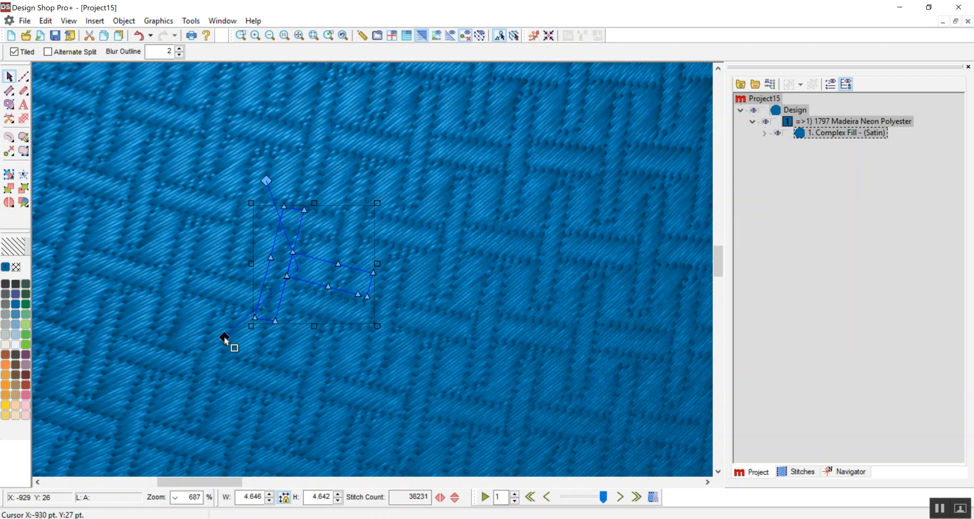
pyautogui.moveTo(338, 264); pyautogui.dragTo(346, 232)
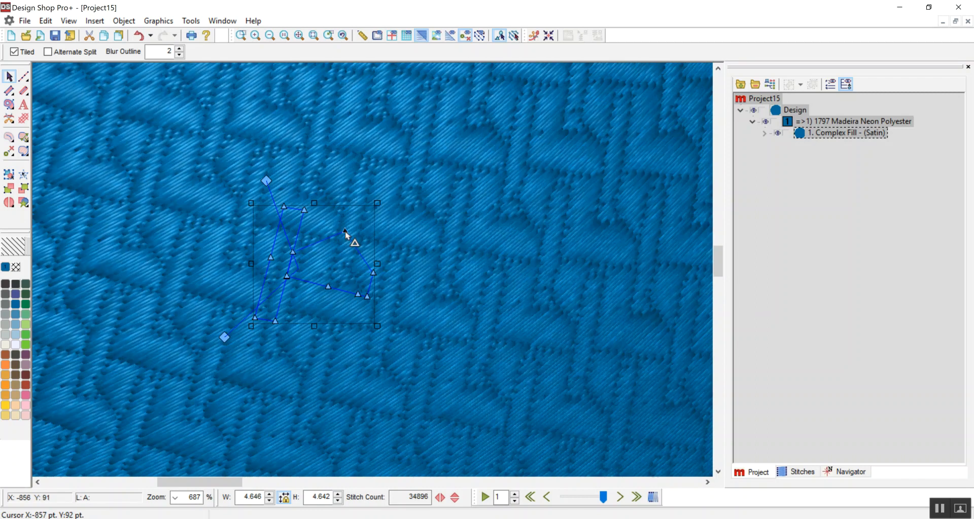
pyautogui.click(294, 39)
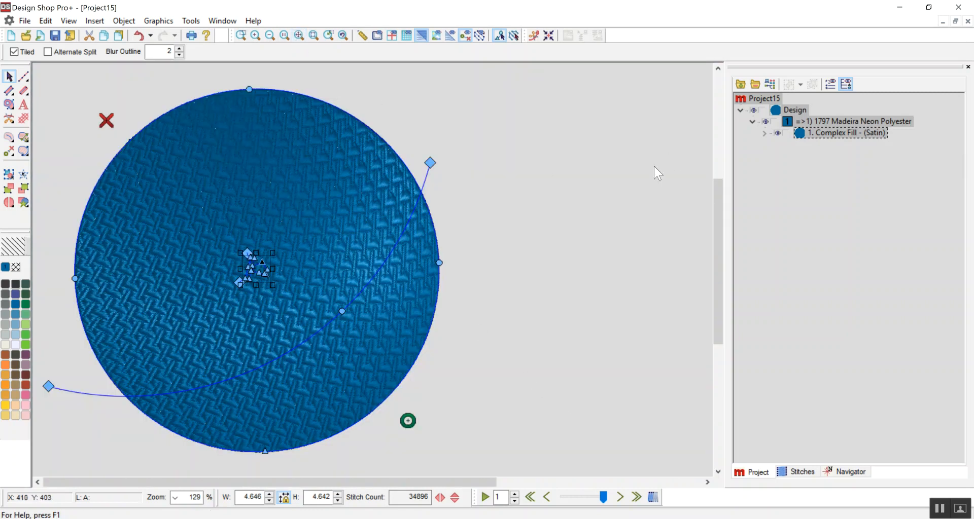
# Reopen the complex fill's properties and set its pattern fill to *None
pyautogui.doubleClick(826, 133)
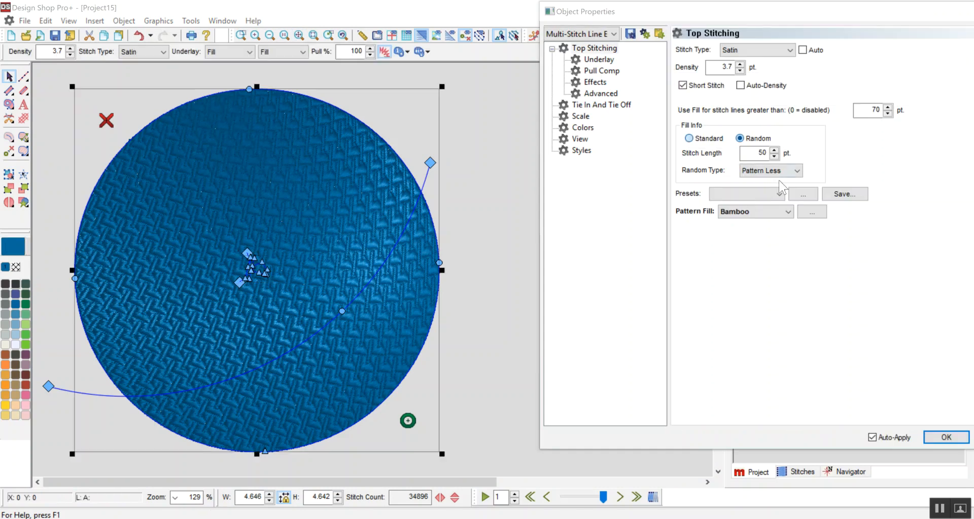
pyautogui.click(761, 212)
pyautogui.moveTo(786, 297); pyautogui.dragTo(790, 246)
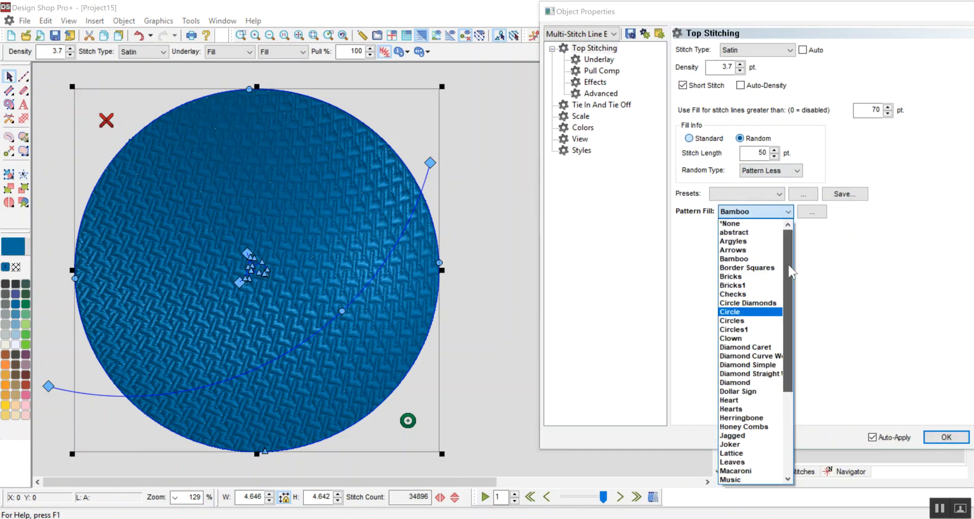
pyautogui.click(732, 225)
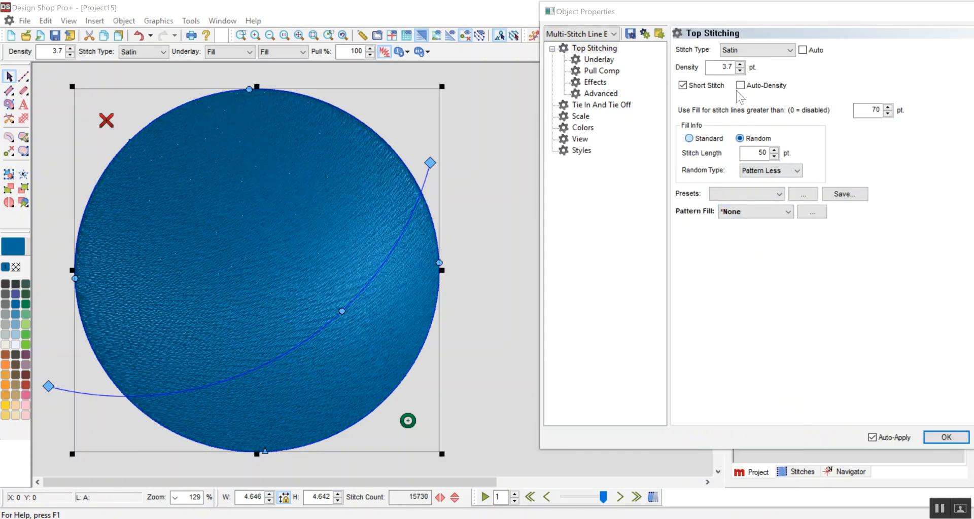
pyautogui.click(946, 437)
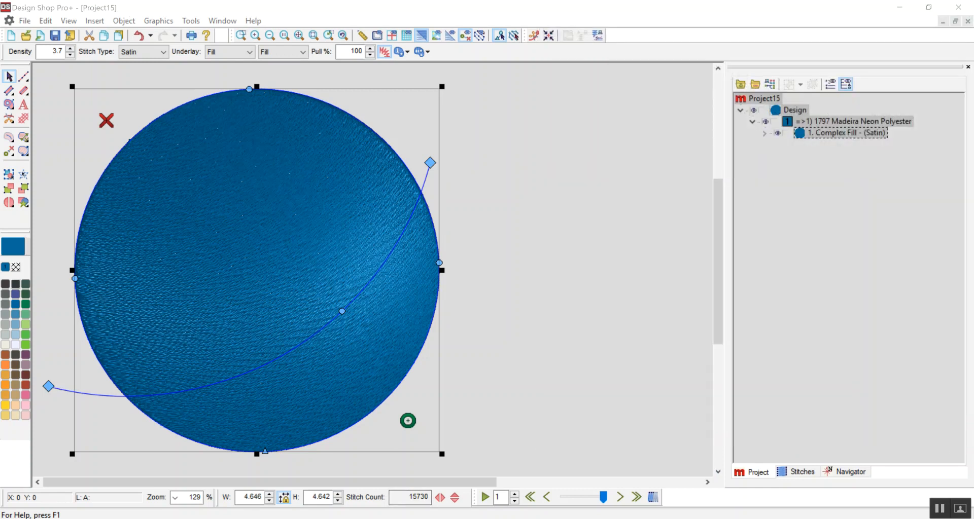
# Switch to PowerPoint to view the slide of fill examples, and return to Design Shop Pro+
pyautogui.click(490, 488)
pyautogui.click(101, 355)
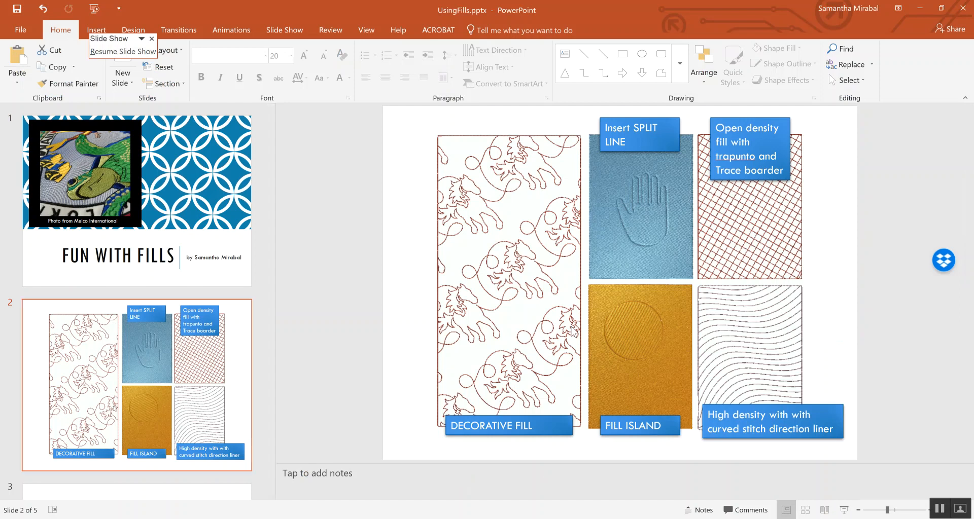
pyautogui.click(458, 487)
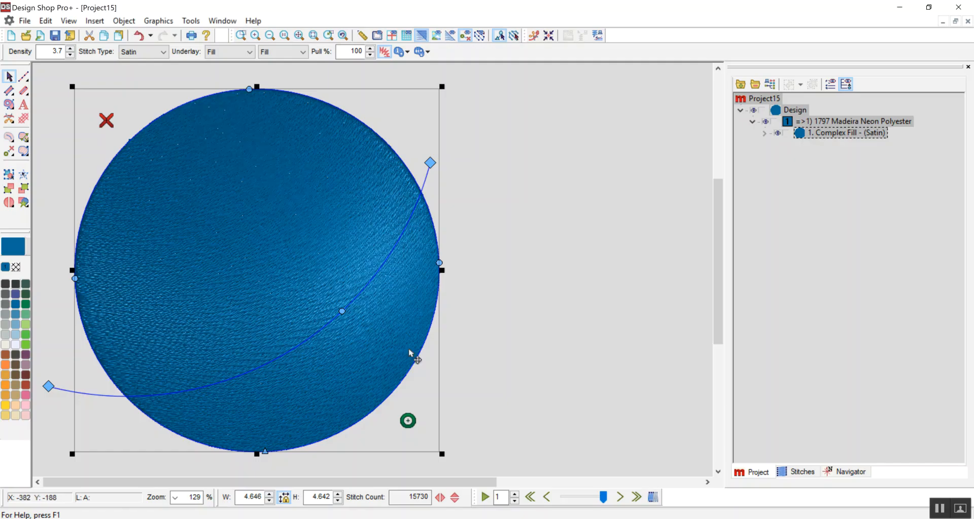
# Delete the circle's curved direction line and draw a straight one across it at about 67°
pyautogui.click(430, 164)
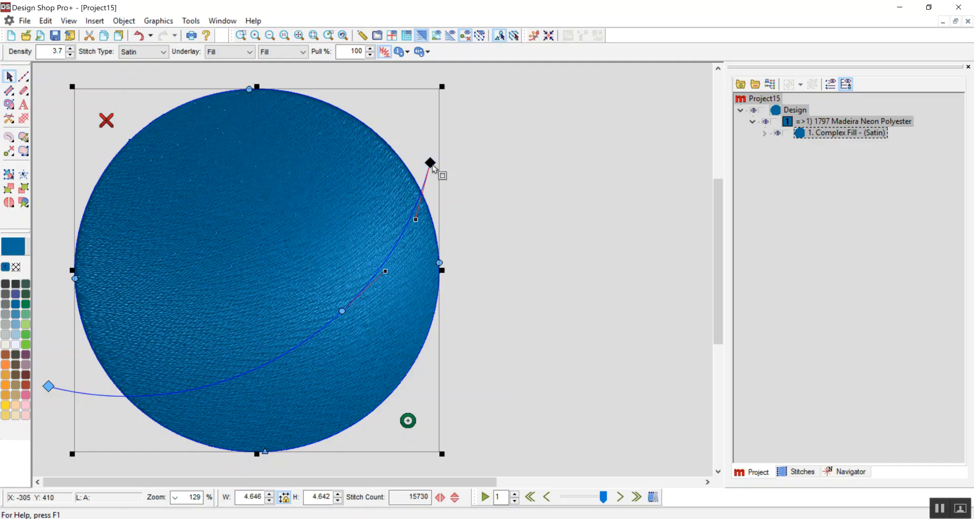
pyautogui.press('Delete')
pyautogui.click(26, 151)
pyautogui.click(42, 154)
pyautogui.moveTo(104, 370); pyautogui.dragTo(520, 199)
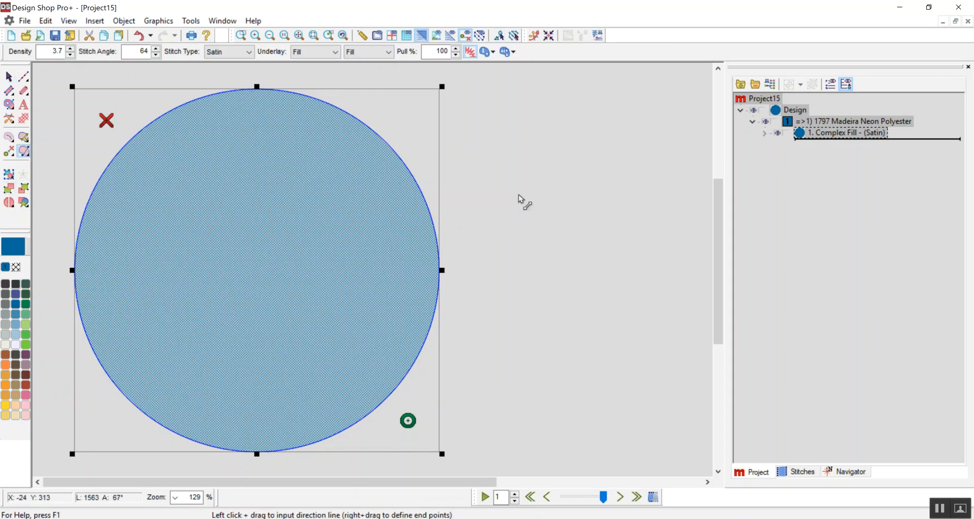
pyautogui.click(10, 137)
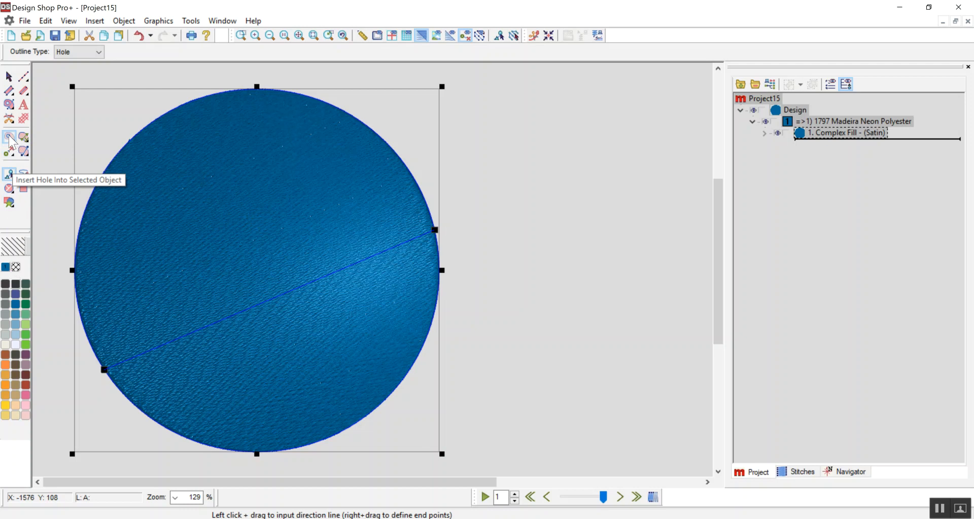
pyautogui.press('Escape')
pyautogui.click(52, 116)
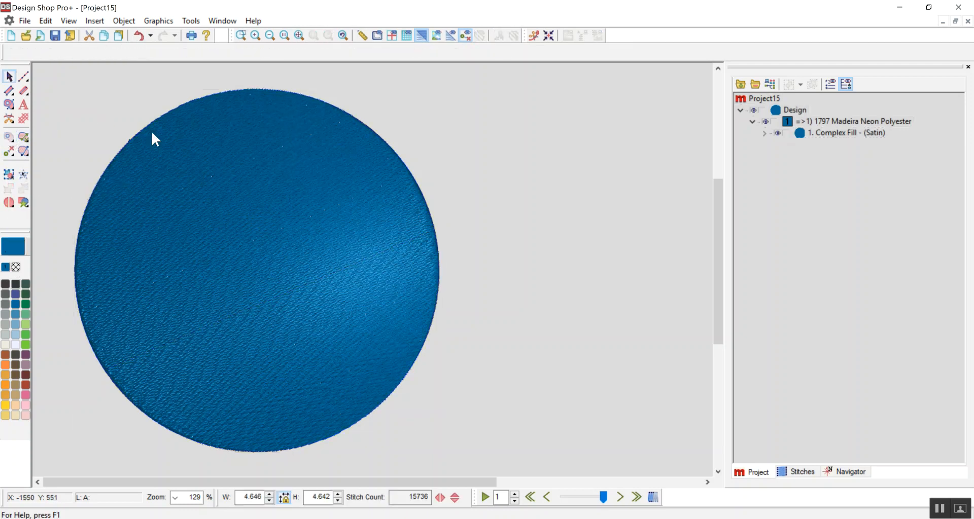
# Select the circle fill and insert a circular hole slightly above its center using automatic circle input
pyautogui.click(209, 132)
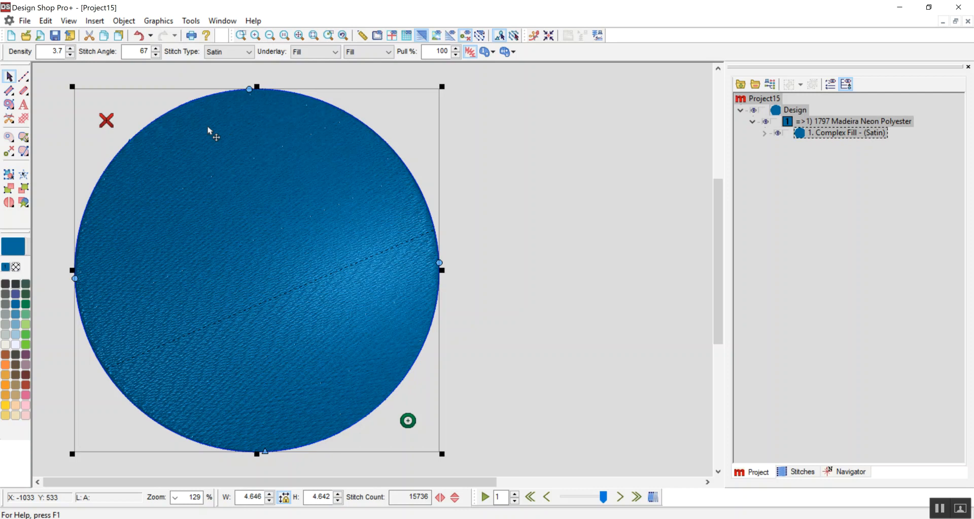
pyautogui.click(8, 137)
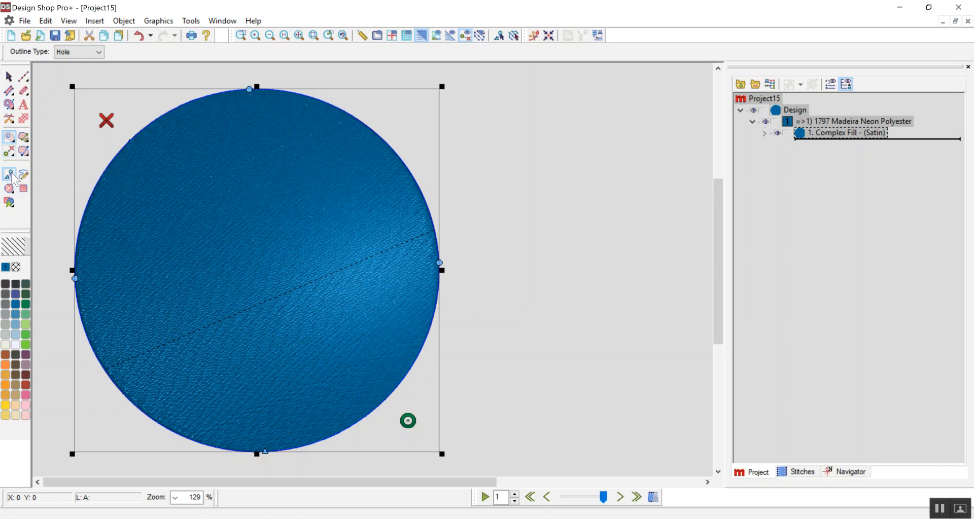
pyautogui.click(9, 190)
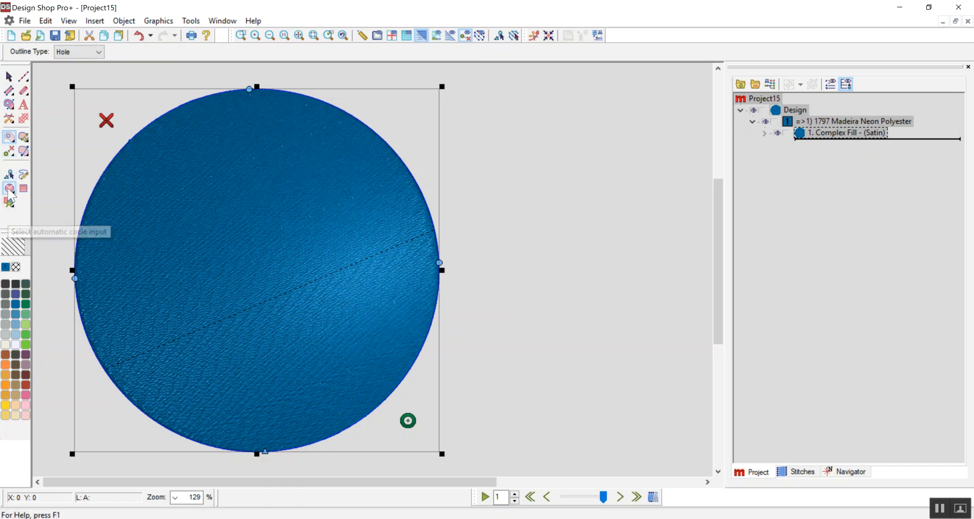
pyautogui.click(262, 169)
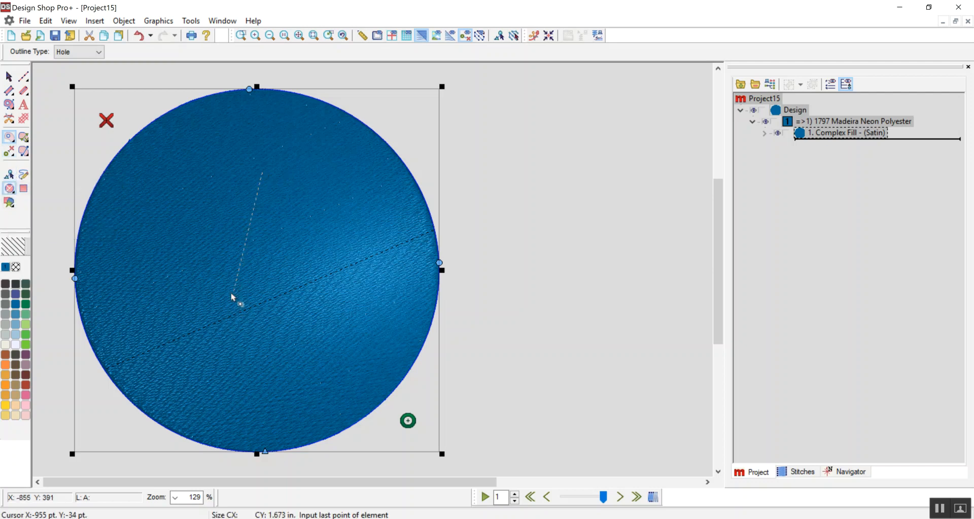
pyautogui.click(221, 278)
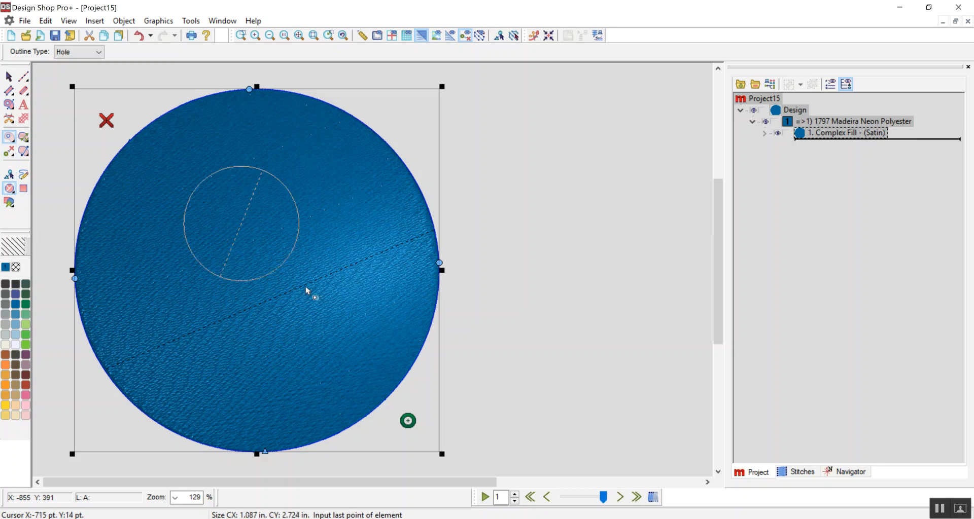
pyautogui.click(306, 290)
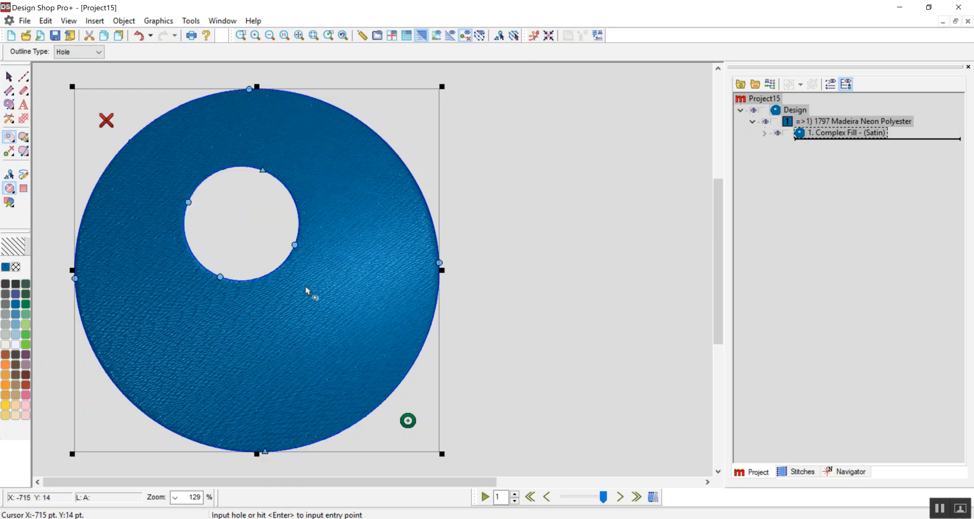
# Insert a circular outline of type Fill inside the large circle below the hole, and select it
pyautogui.click(11, 136)
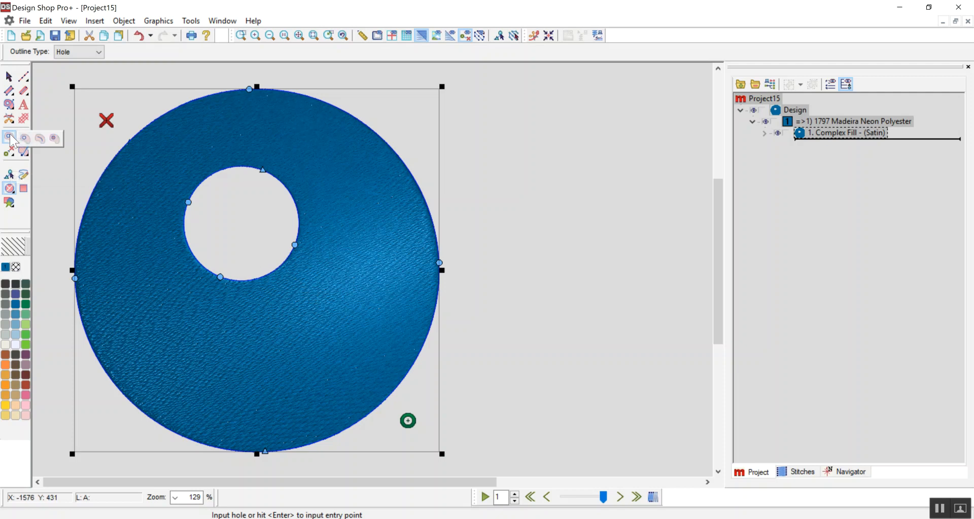
pyautogui.click(54, 140)
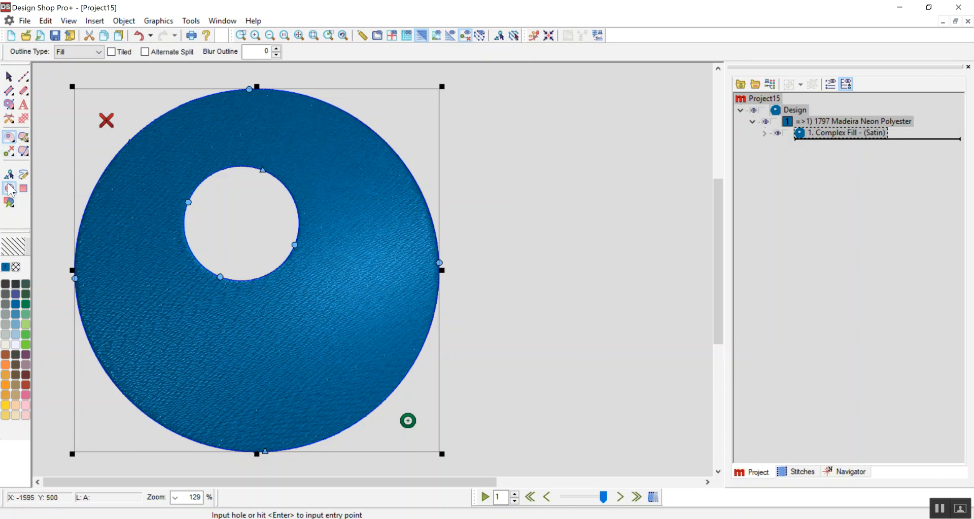
pyautogui.click(251, 316)
pyautogui.click(232, 410)
pyautogui.click(315, 409)
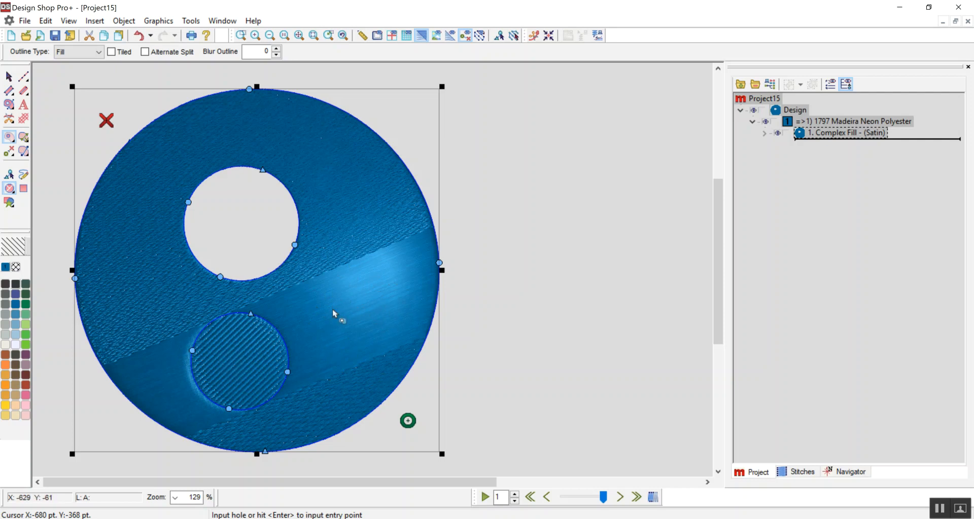
pyautogui.click(9, 78)
pyautogui.click(222, 371)
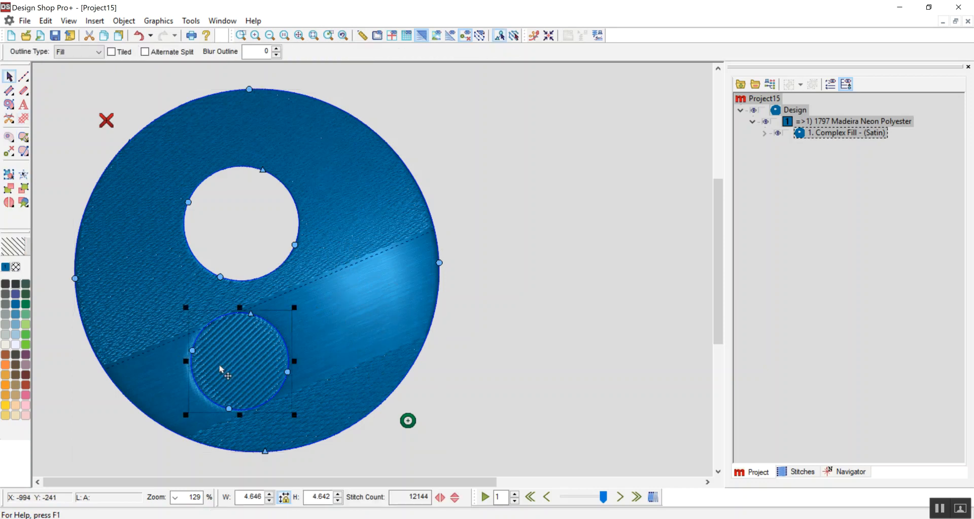
# Delete the small Fill circle below the hole and insert a four-point open Split line bending around the hole's right side
pyautogui.press('Delete')
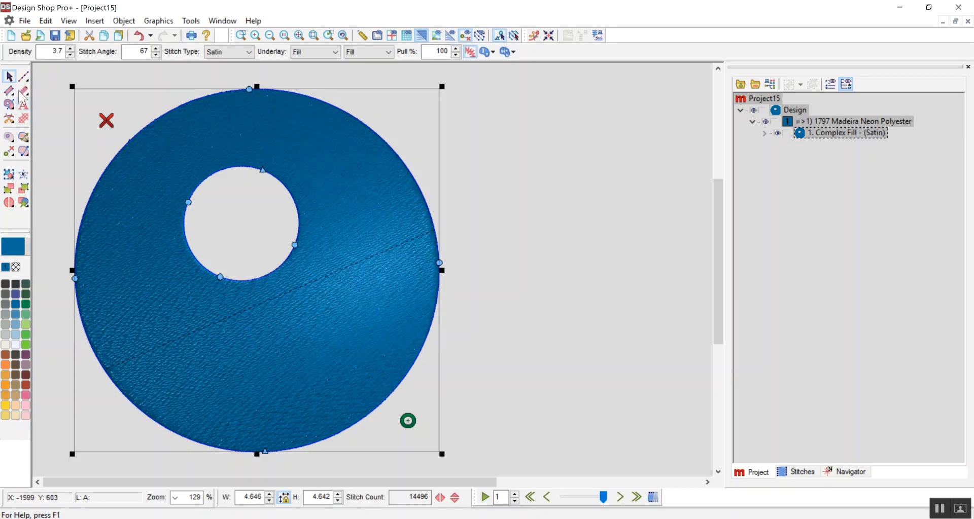
pyautogui.click(9, 137)
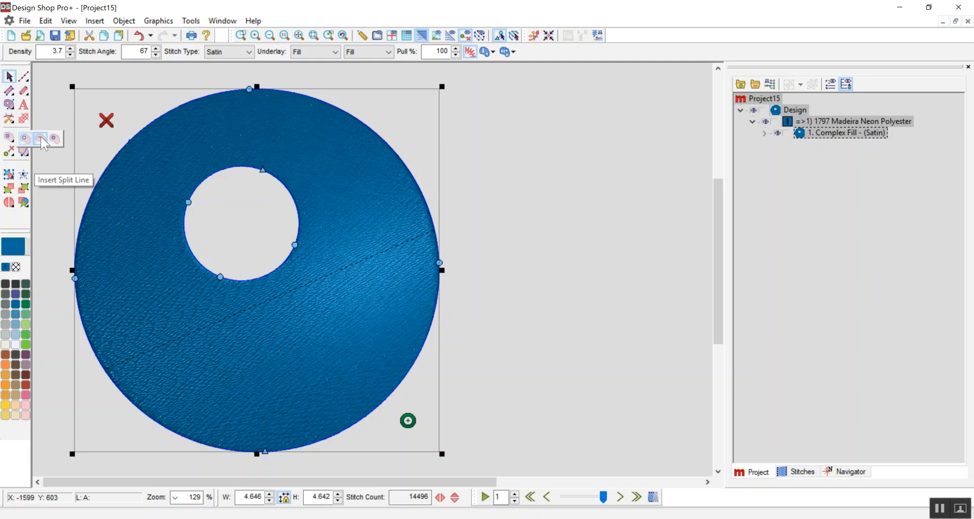
pyautogui.click(40, 136)
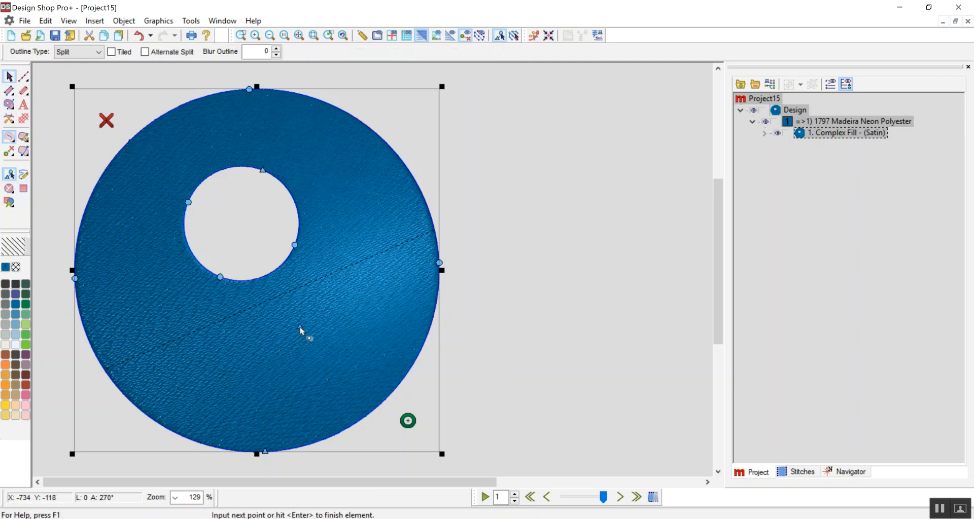
pyautogui.click(346, 286)
pyautogui.click(319, 183)
pyautogui.click(236, 123)
pyautogui.press('Return')
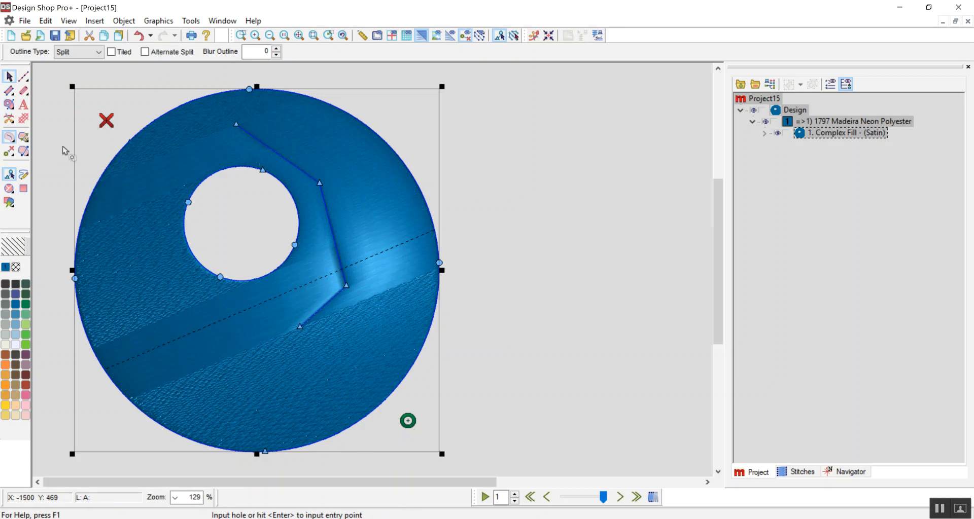
pyautogui.press('Escape')
# Switch to the funwithfills.ofm design and select the blue fill with the hand outline for a closer look
pyautogui.hotkey('alt', 'Return')
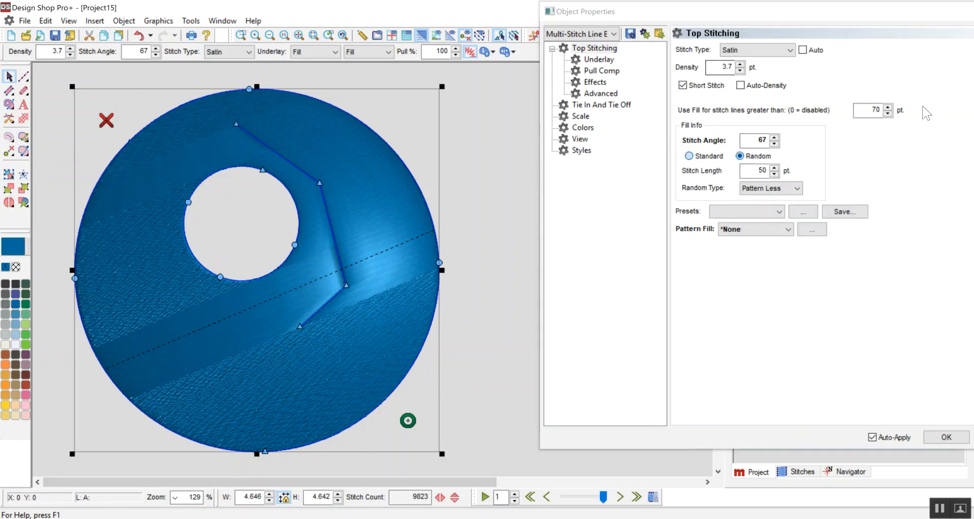
pyautogui.click(231, 20)
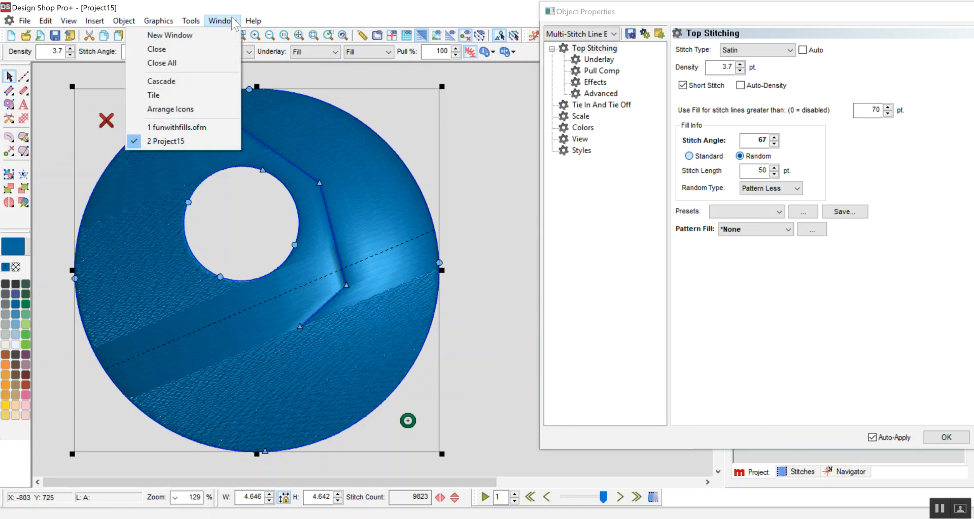
pyautogui.click(192, 126)
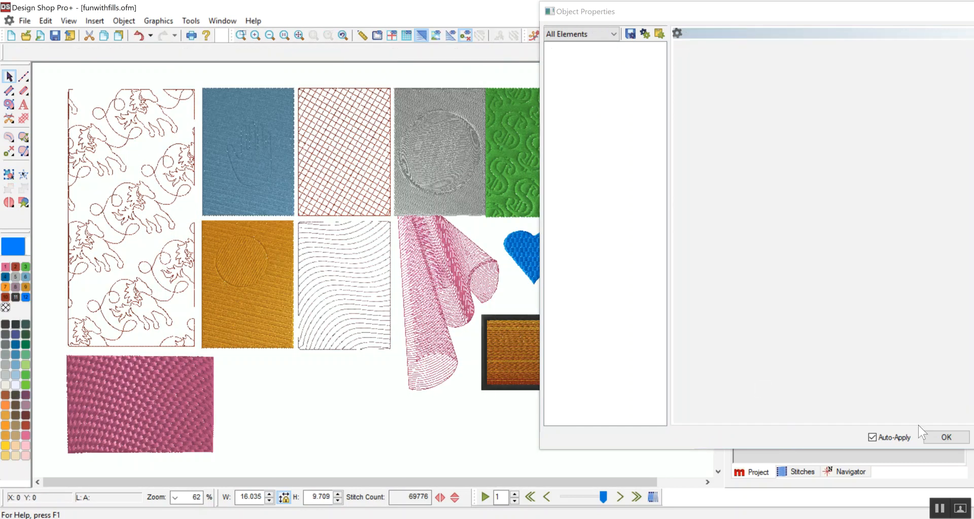
pyautogui.click(960, 438)
pyautogui.click(240, 35)
pyautogui.moveTo(194, 82); pyautogui.dragTo(311, 223)
pyautogui.click(350, 145)
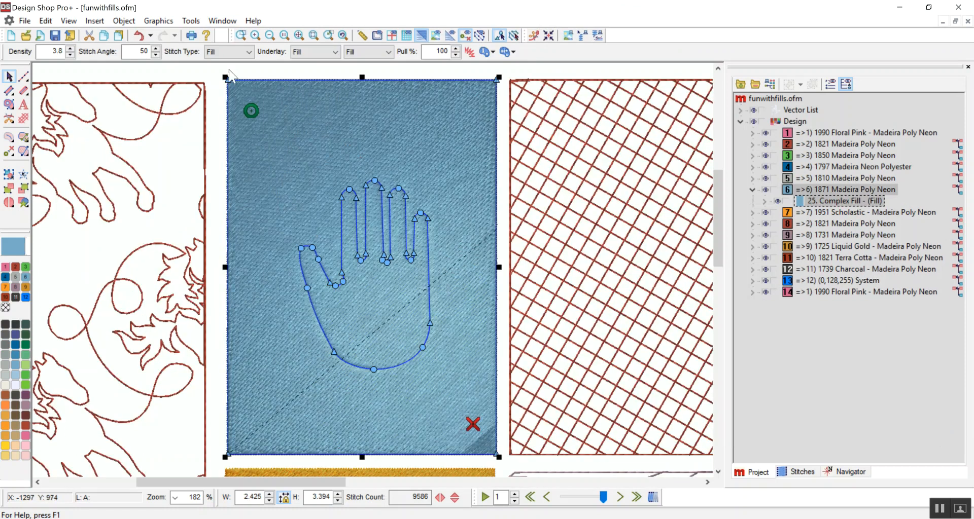
# Move the lower-left point of the hand outline downward and return it to its place, and select the neighbouring lattice fill
pyautogui.moveTo(336, 356); pyautogui.dragTo(336, 387)
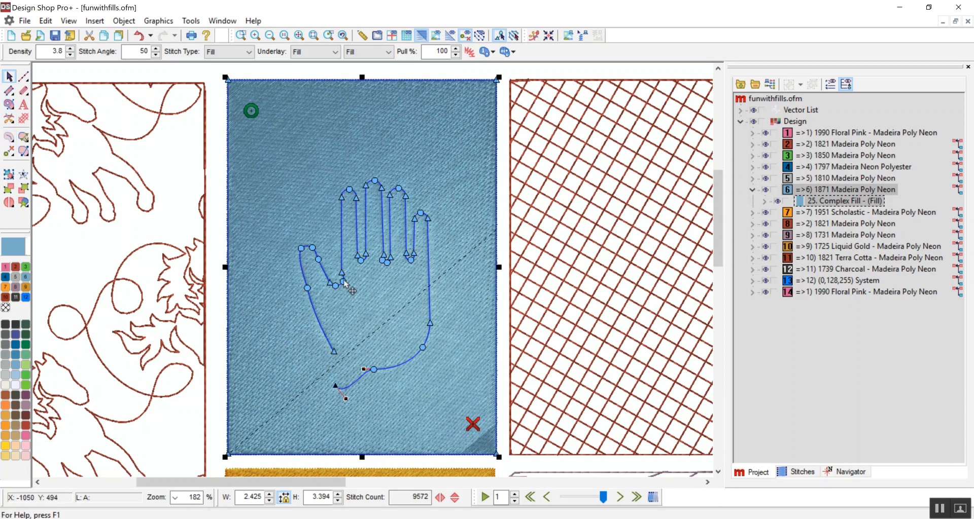
pyautogui.moveTo(335, 386); pyautogui.dragTo(334, 352)
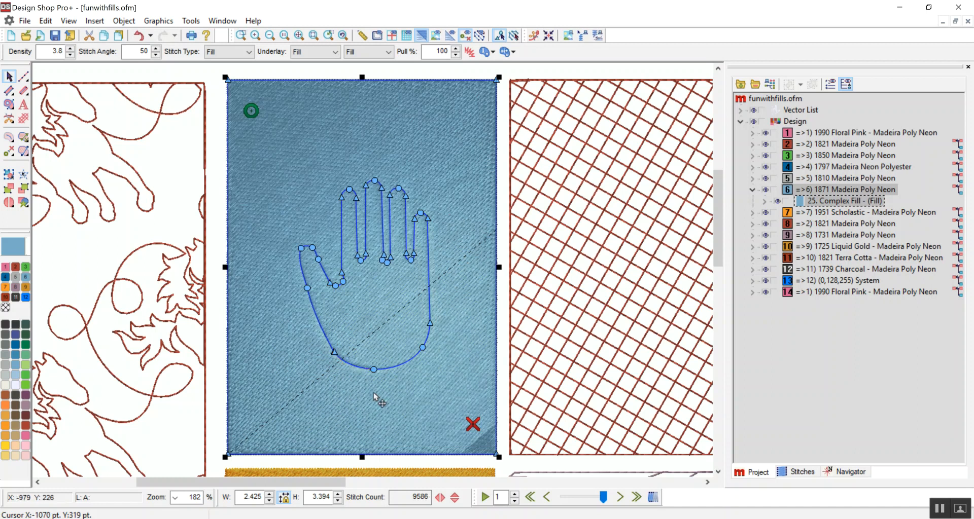
pyautogui.click(645, 171)
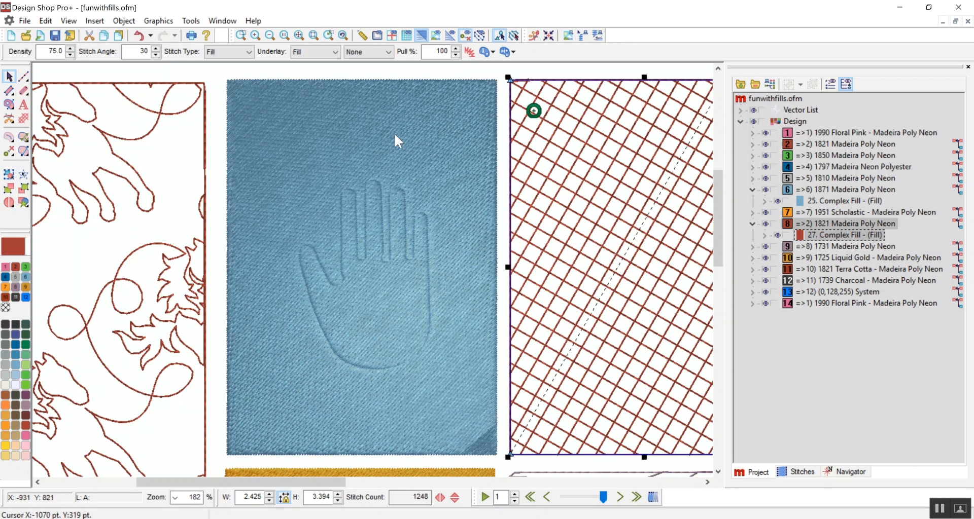
pyautogui.click(300, 35)
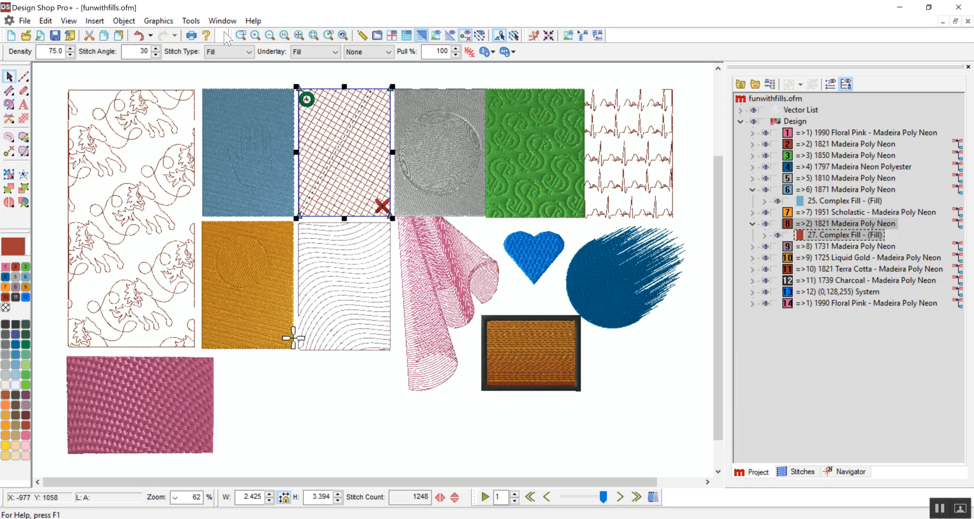
# Create a new project and show the Holiday category of the Custom Shapes library
pyautogui.click(11, 35)
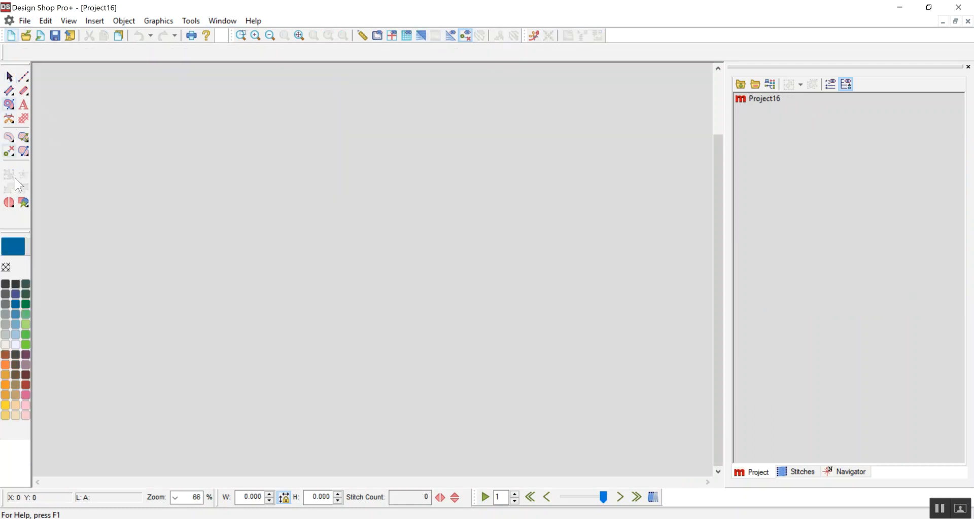
pyautogui.click(25, 205)
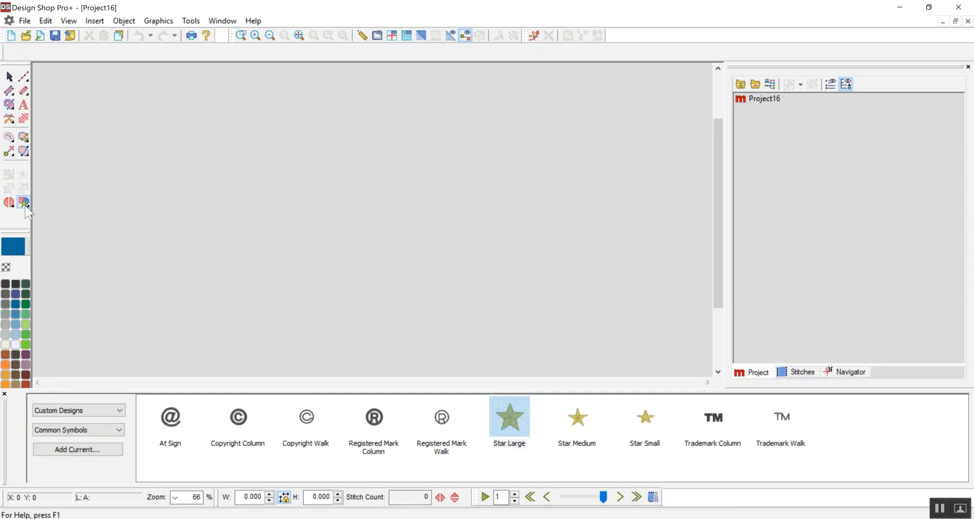
pyautogui.click(99, 414)
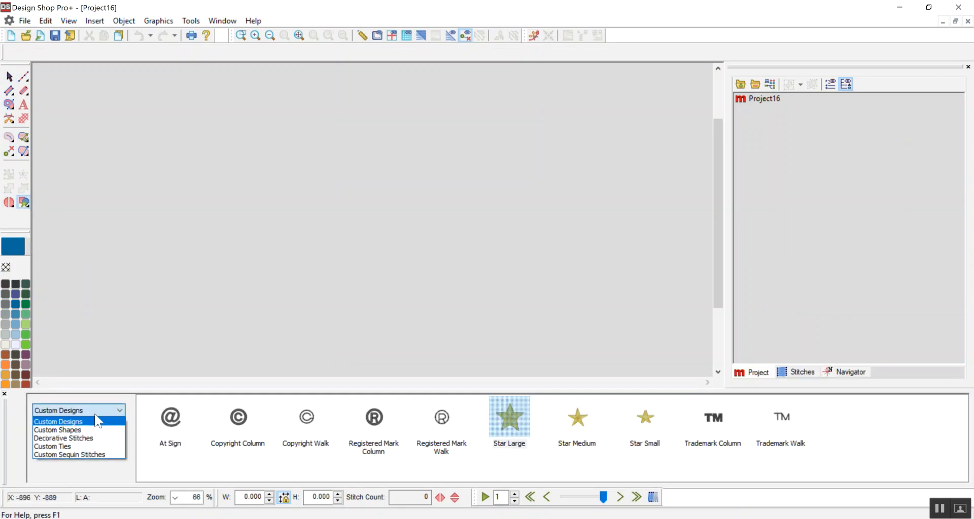
pyautogui.click(73, 430)
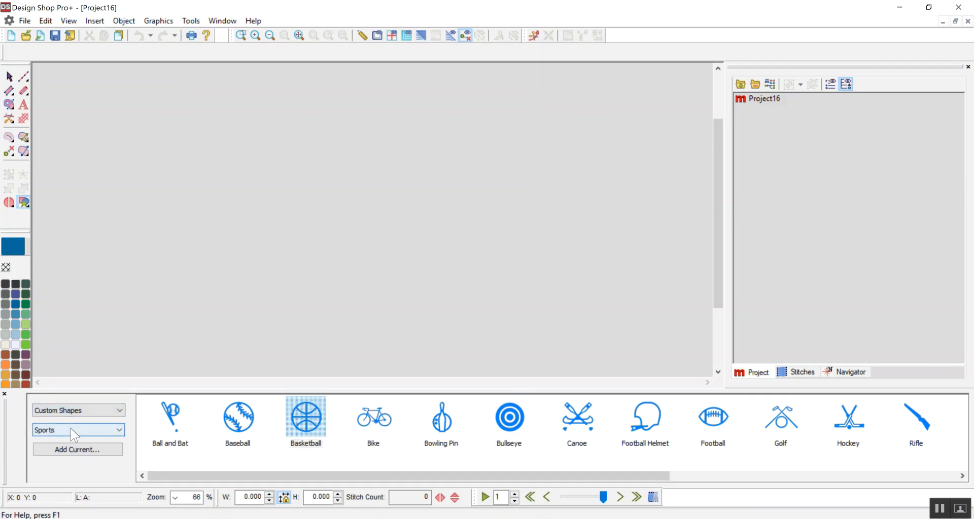
pyautogui.click(99, 426)
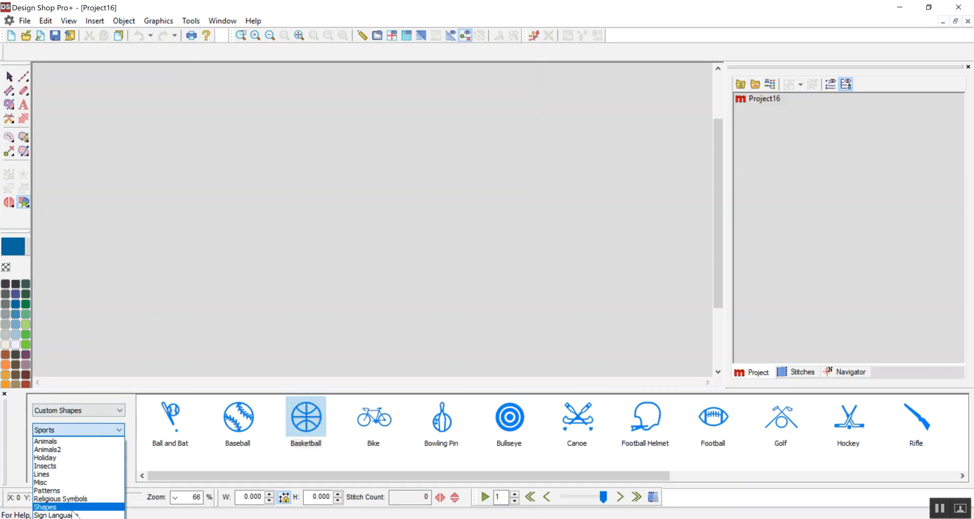
pyautogui.click(53, 458)
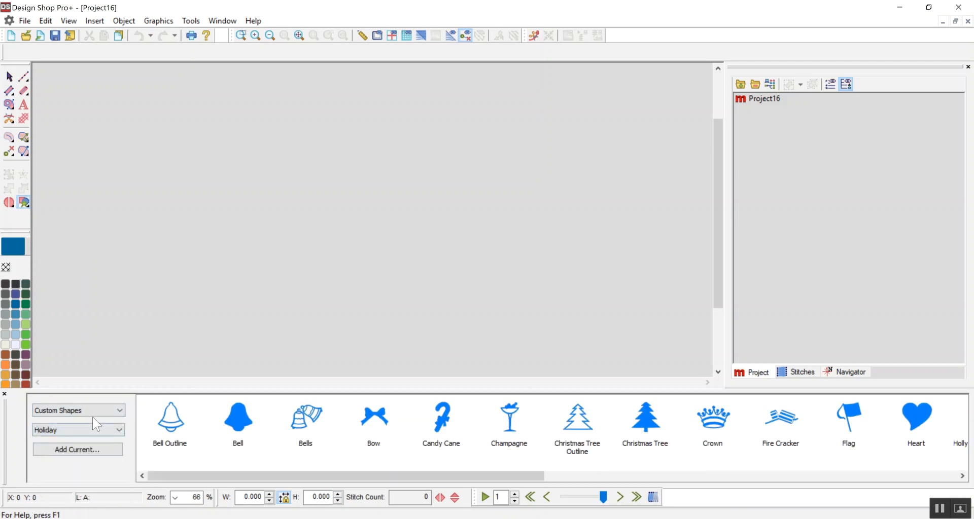
# Browse the Common Closed Shapes and Common Designs categories of Custom Designs, and return to the Holiday Custom Shapes
pyautogui.click(56, 410)
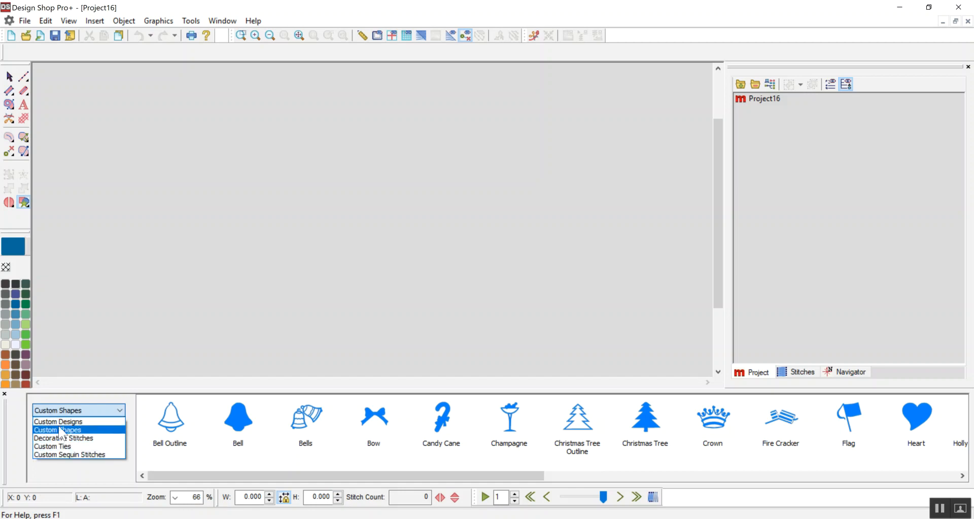
pyautogui.click(57, 423)
pyautogui.click(65, 431)
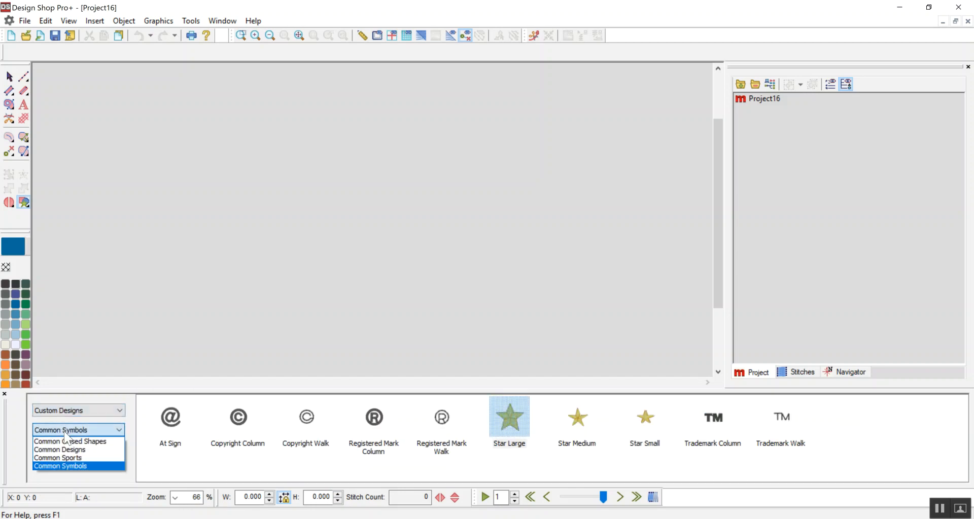
pyautogui.click(65, 440)
pyautogui.click(95, 431)
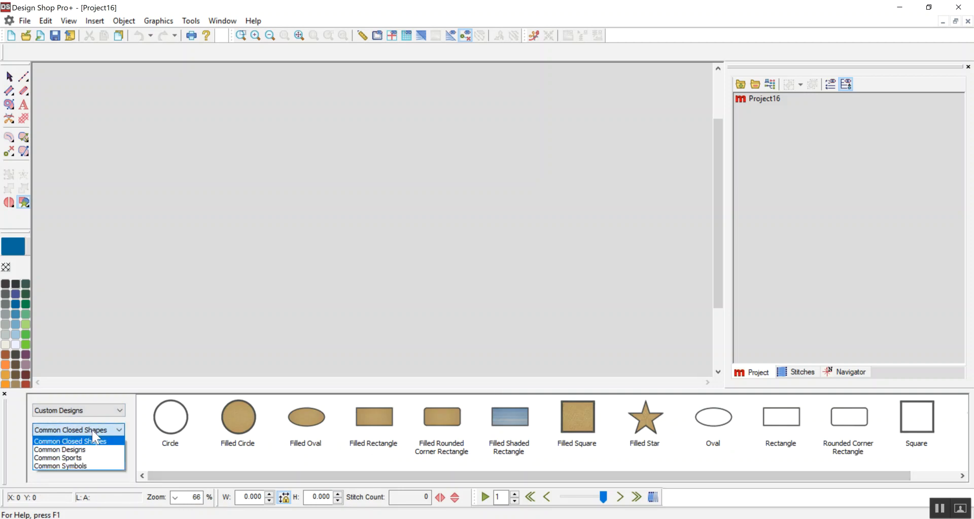
pyautogui.click(83, 450)
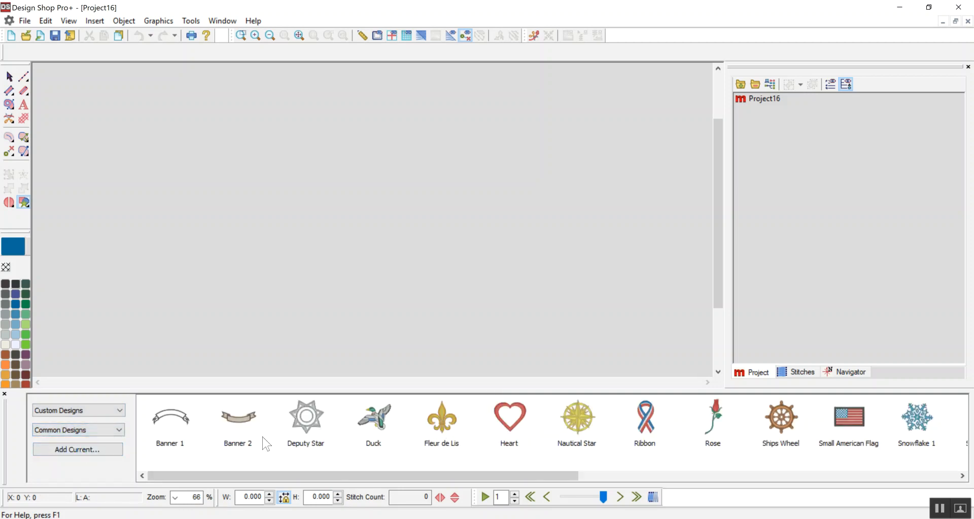
pyautogui.click(74, 431)
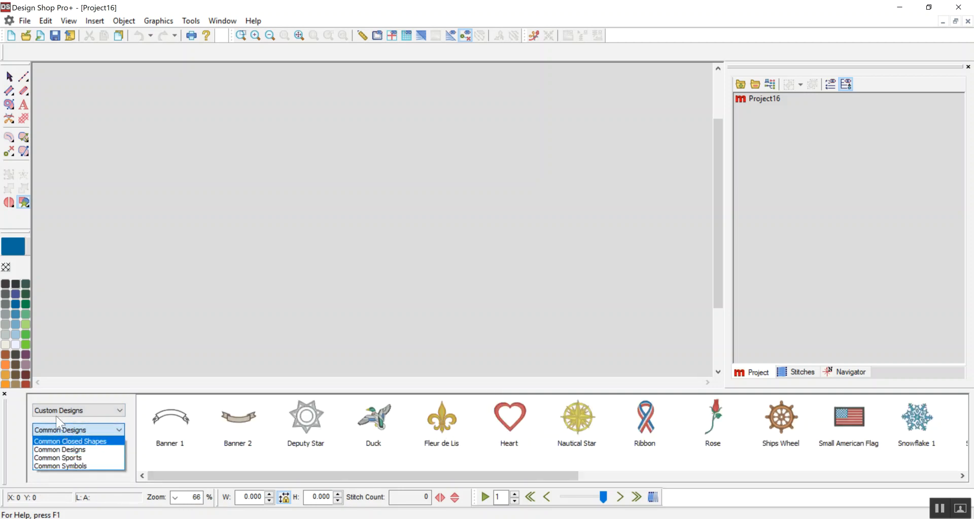
pyautogui.click(56, 411)
pyautogui.click(56, 411)
pyautogui.click(58, 428)
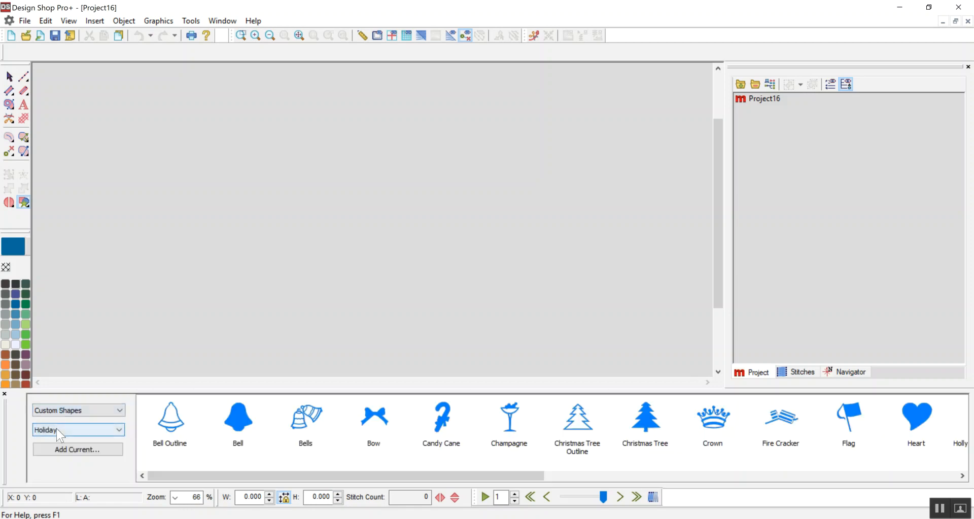
# Place the Heart shape in the design, zoom to it in 3D stitch view, and select it
pyautogui.click(919, 422)
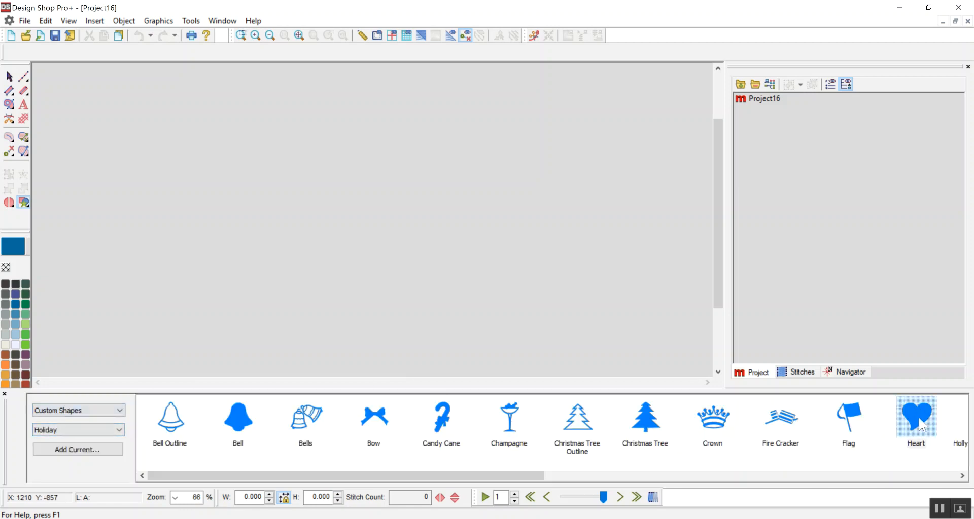
pyautogui.moveTo(918, 422); pyautogui.dragTo(365, 238)
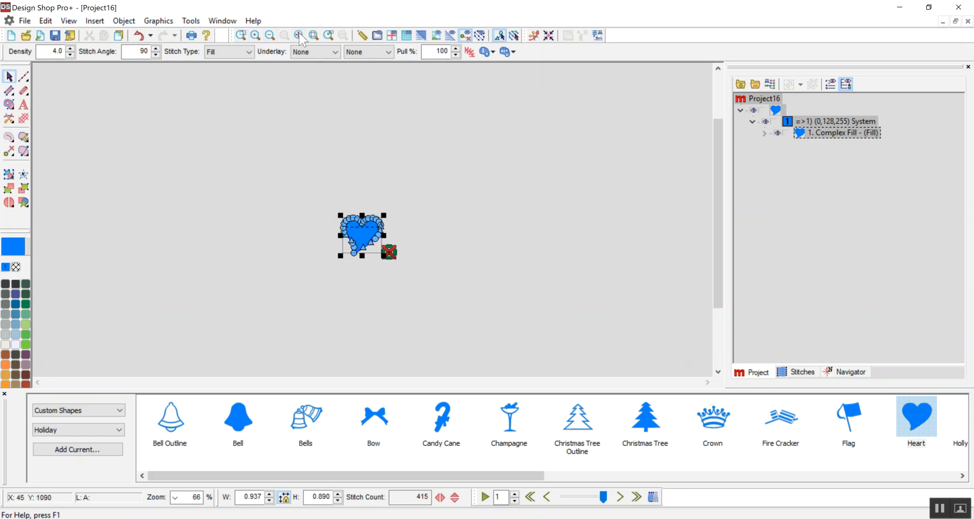
pyautogui.click(314, 36)
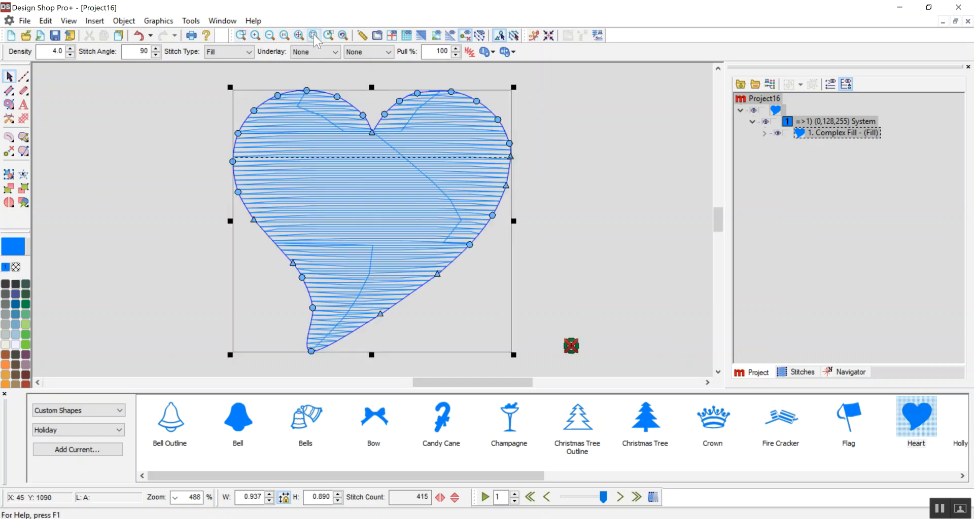
pyautogui.click(420, 36)
pyautogui.click(569, 231)
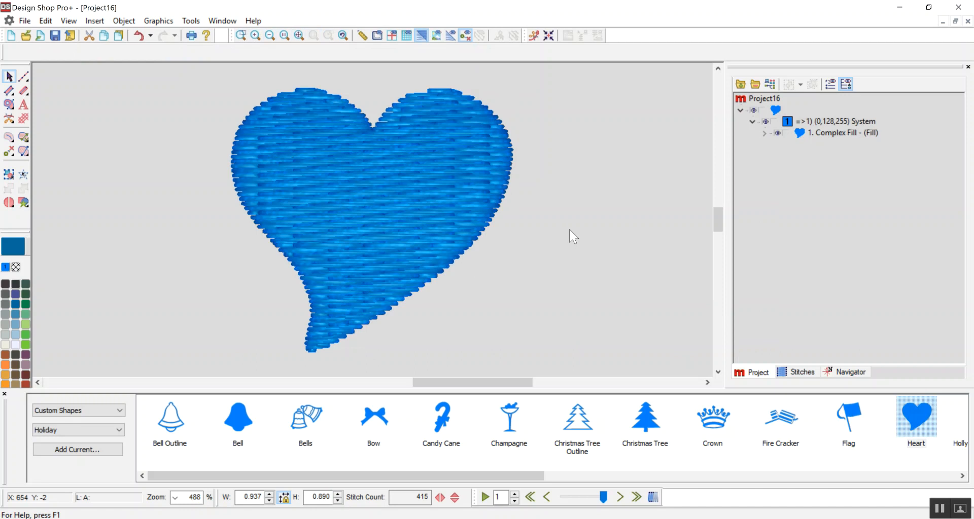
pyautogui.click(361, 152)
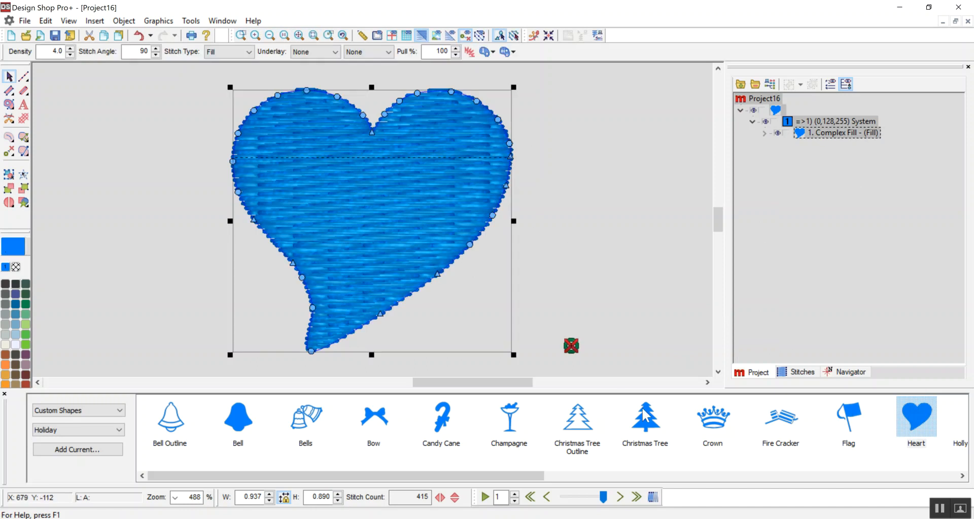
# Add the Christmas Tree shape beside the heart, and try out the Crown shape over the heart and delete it
pyautogui.moveTo(642, 413); pyautogui.dragTo(564, 235)
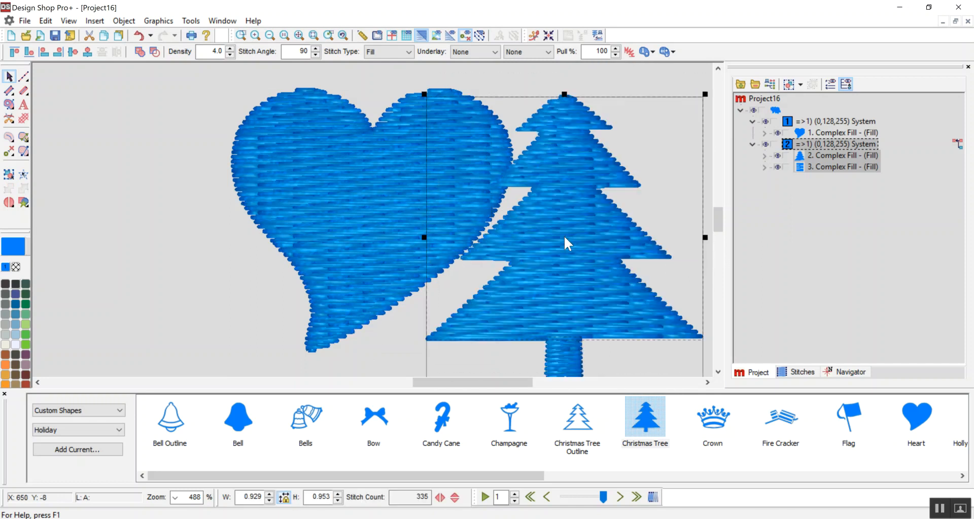
pyautogui.moveTo(712, 417); pyautogui.dragTo(165, 243)
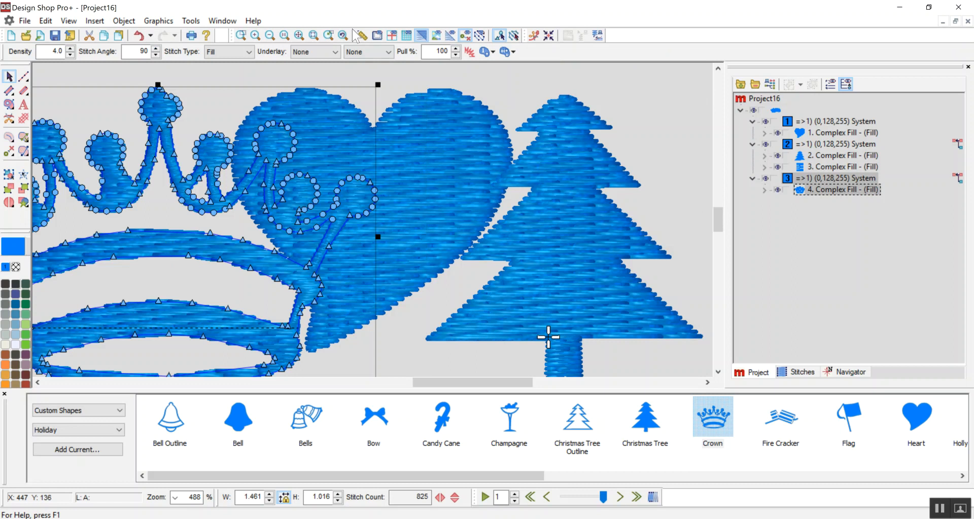
pyautogui.press('Delete')
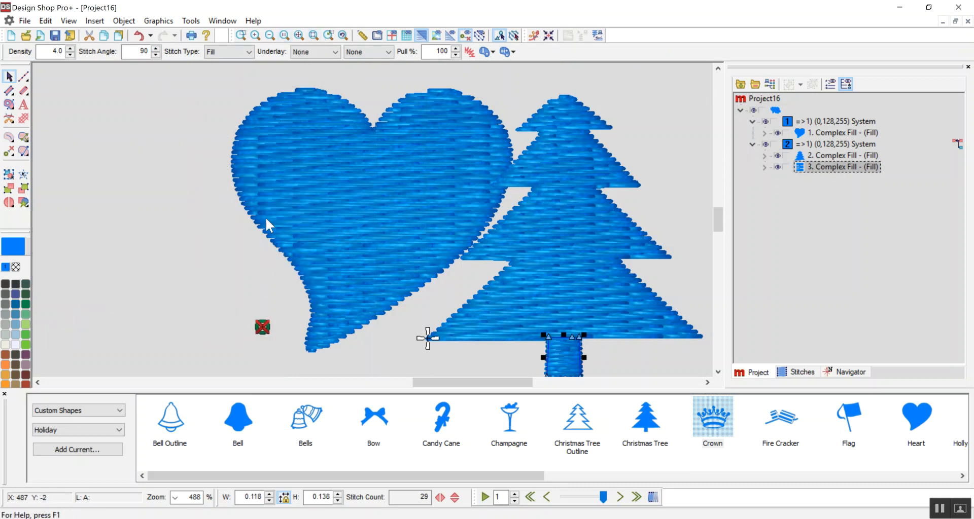
# Show the Common Symbols category of the Custom Designs library
pyautogui.click(89, 409)
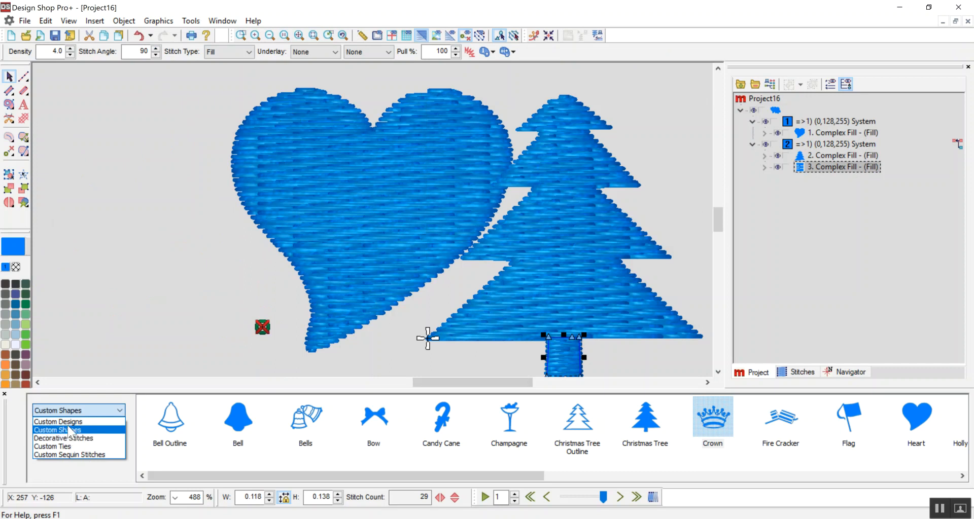
pyautogui.click(67, 421)
pyautogui.click(67, 428)
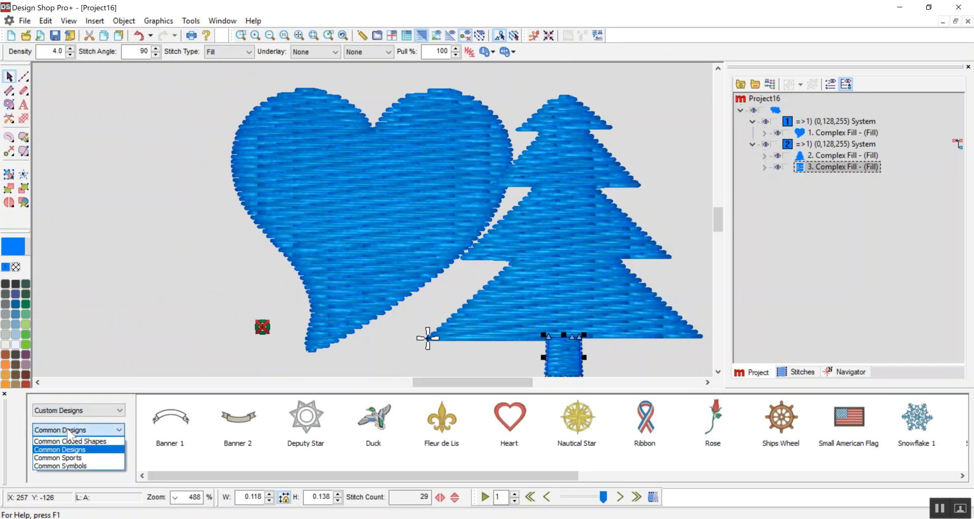
pyautogui.click(65, 466)
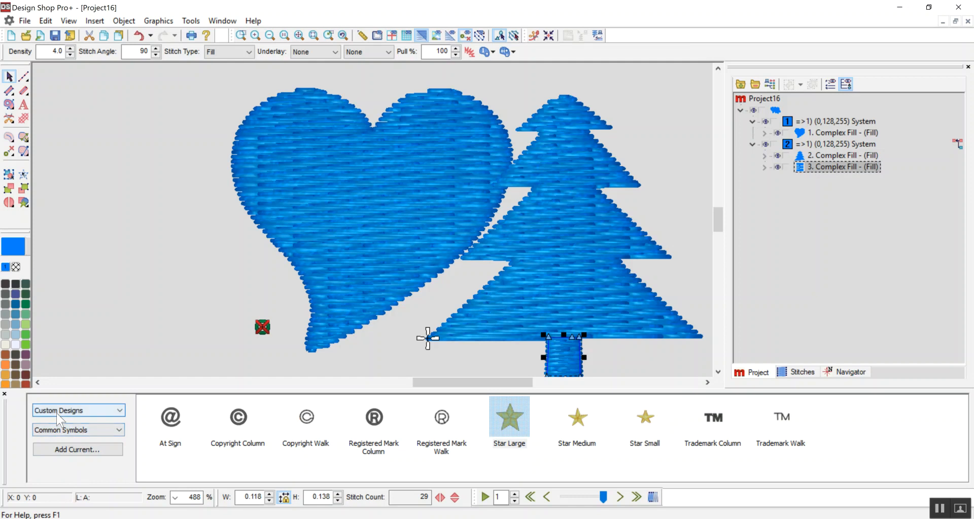
# Add the Star Large design beside the heart, clear of its edge, and the Star Medium design on top of the heart
pyautogui.moveTo(517, 436); pyautogui.dragTo(122, 223)
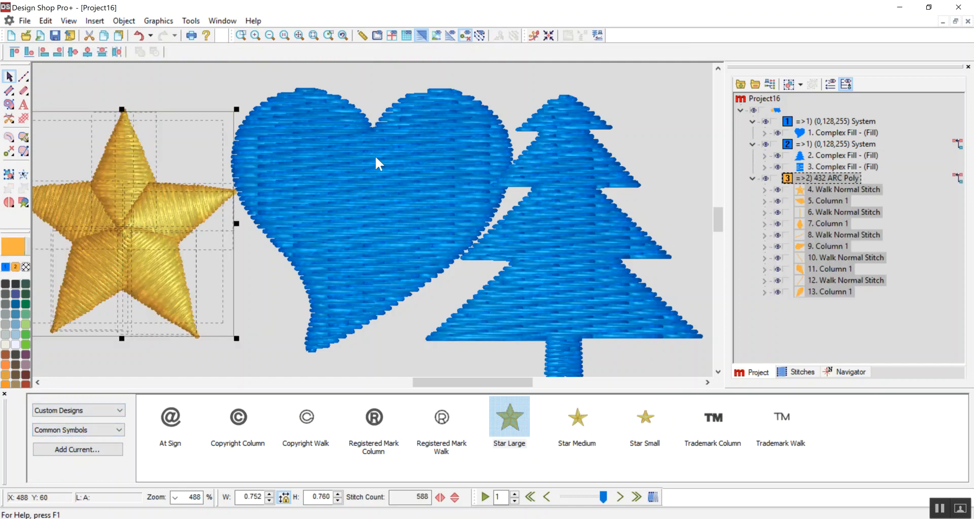
pyautogui.click(301, 36)
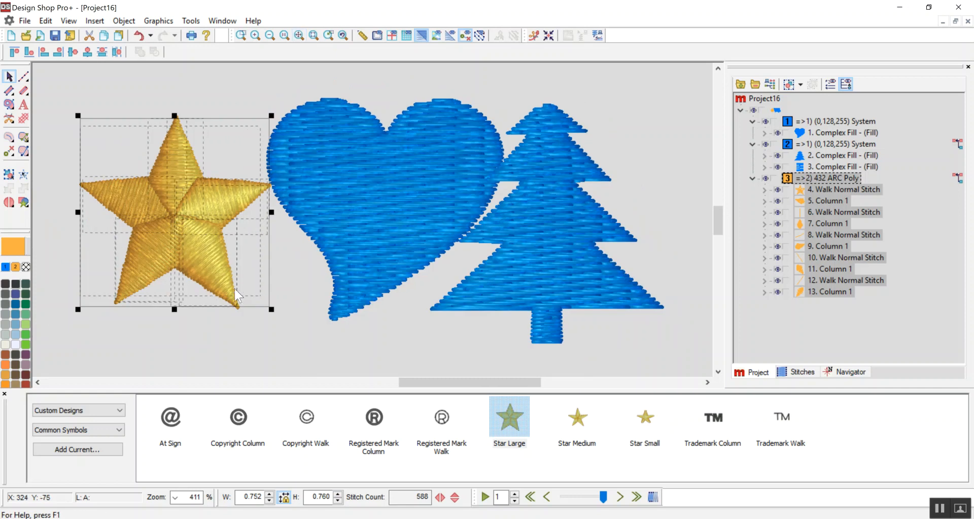
pyautogui.moveTo(253, 273); pyautogui.dragTo(210, 263)
pyautogui.moveTo(577, 417); pyautogui.dragTo(379, 223)
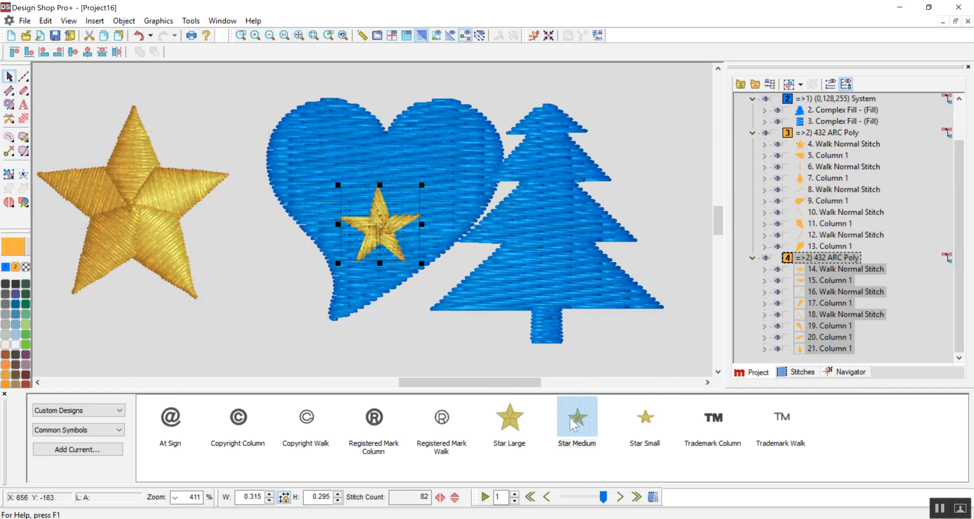
# Try to add the Star Small design over the Christmas tree
pyautogui.moveTo(640, 422); pyautogui.dragTo(606, 353)
pyautogui.moveTo(646, 424); pyautogui.dragTo(525, 204)
pyautogui.moveTo(648, 426); pyautogui.dragTo(533, 235)
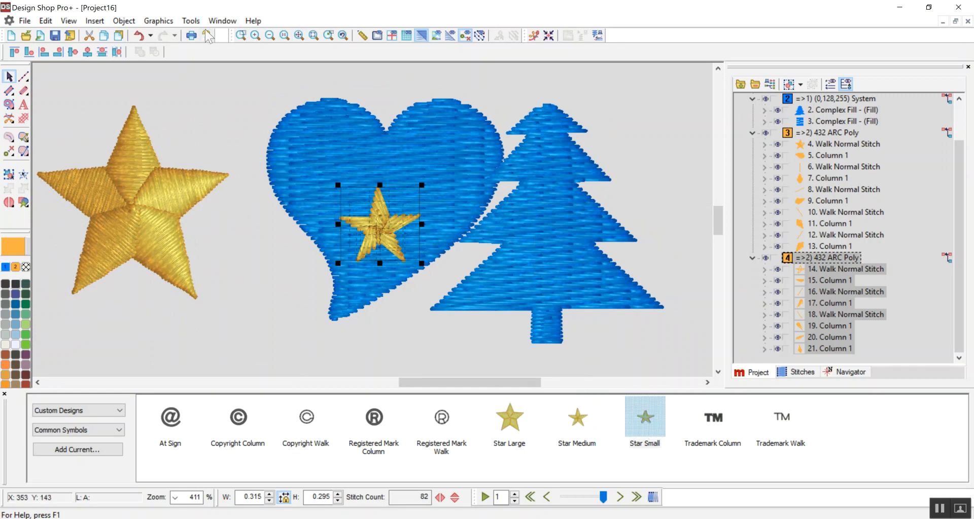
# Switch to the funwithfills.ofm design and zoom to the black-framed gold and terra cotta fill
pyautogui.click(221, 21)
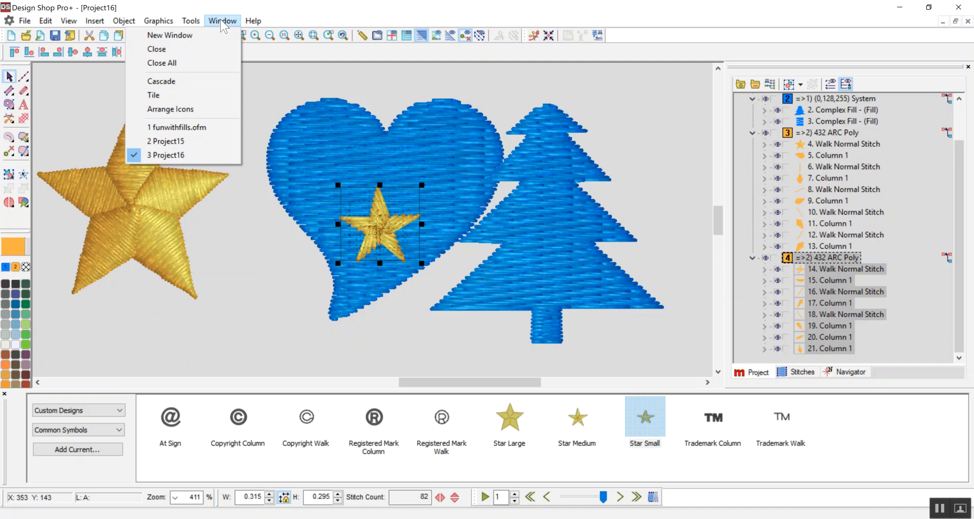
pyautogui.click(201, 127)
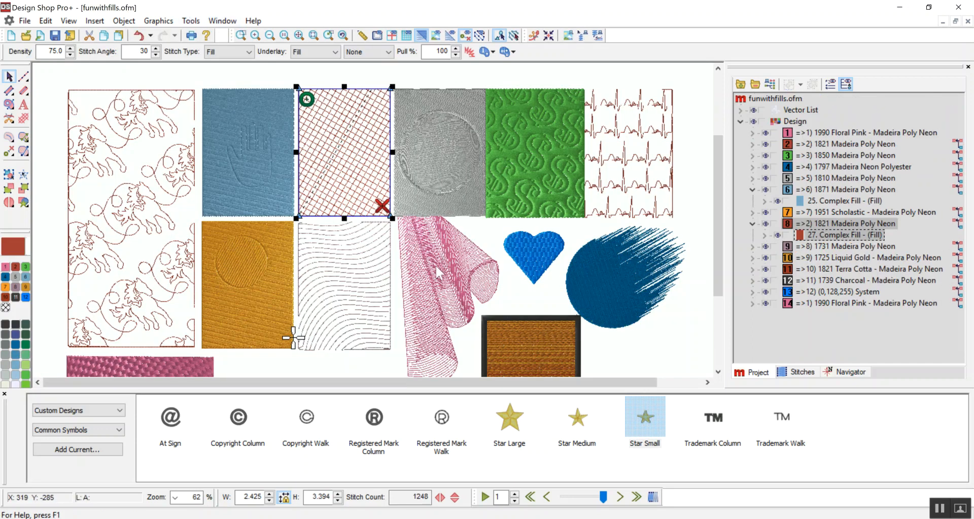
pyautogui.click(538, 334)
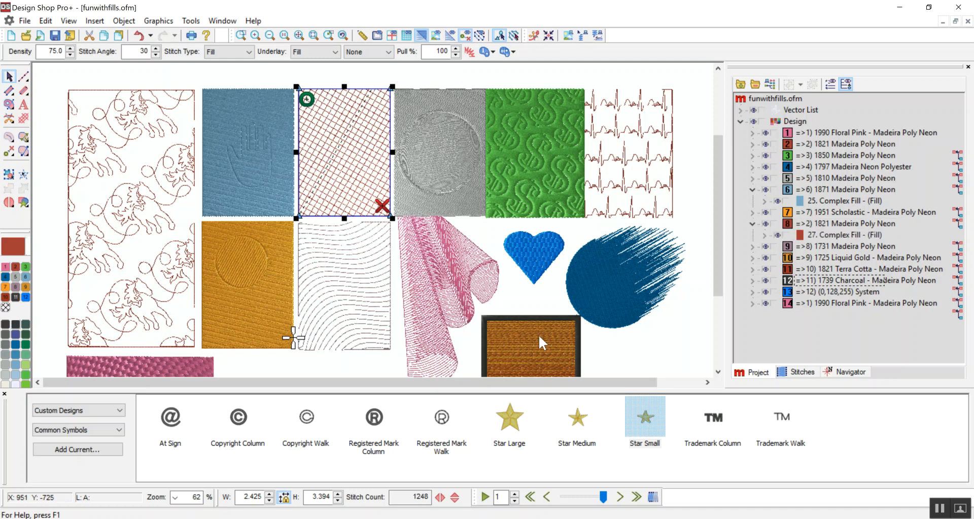
pyautogui.click(312, 35)
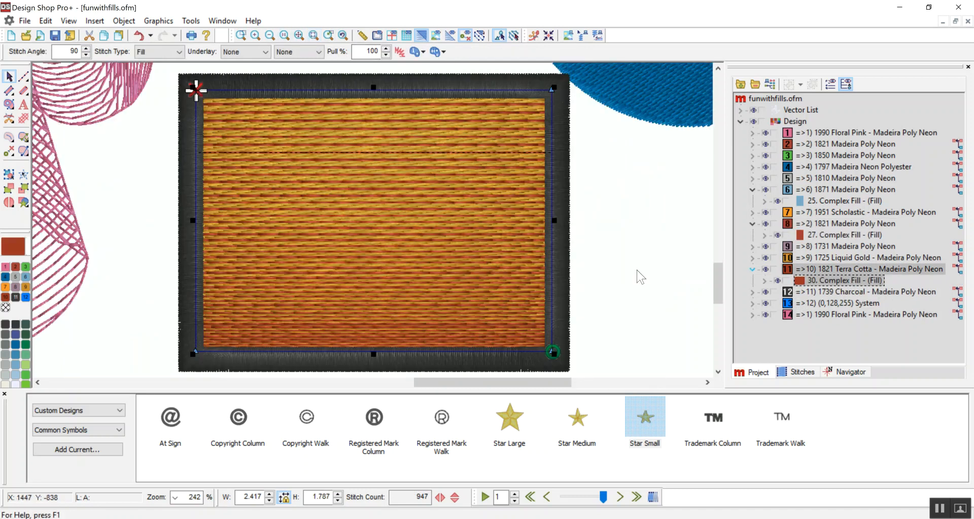
pyautogui.click(698, 311)
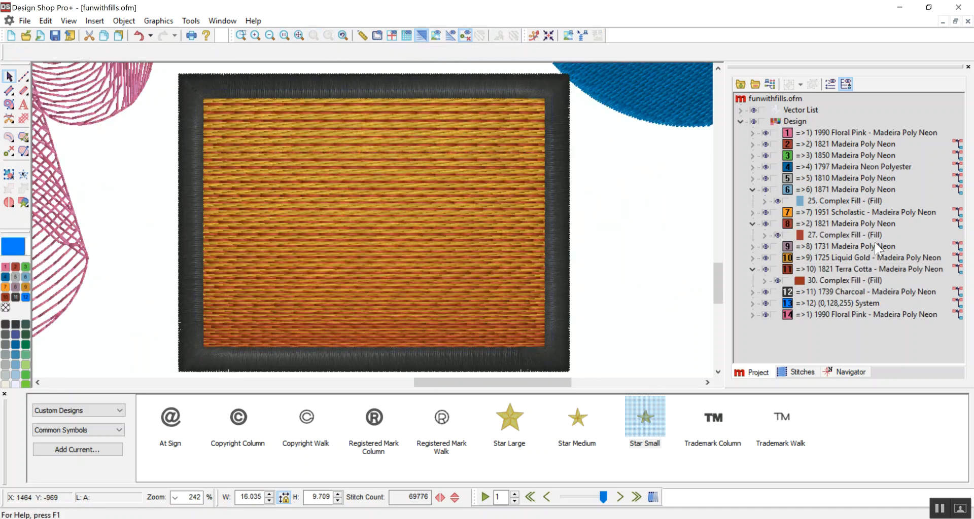
# Examine the Top Stitching properties of the Liquid Gold complex fill in the framed rectangle
pyautogui.click(825, 250)
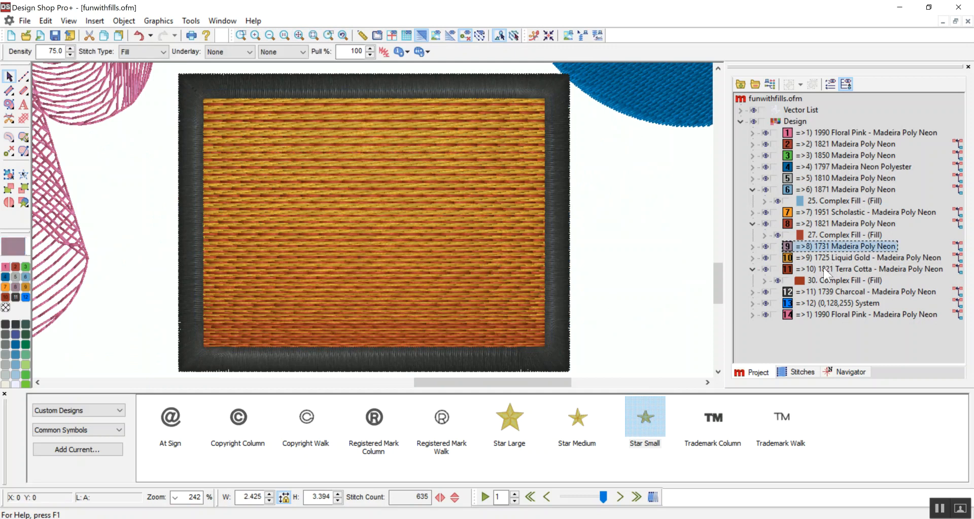
pyautogui.click(813, 260)
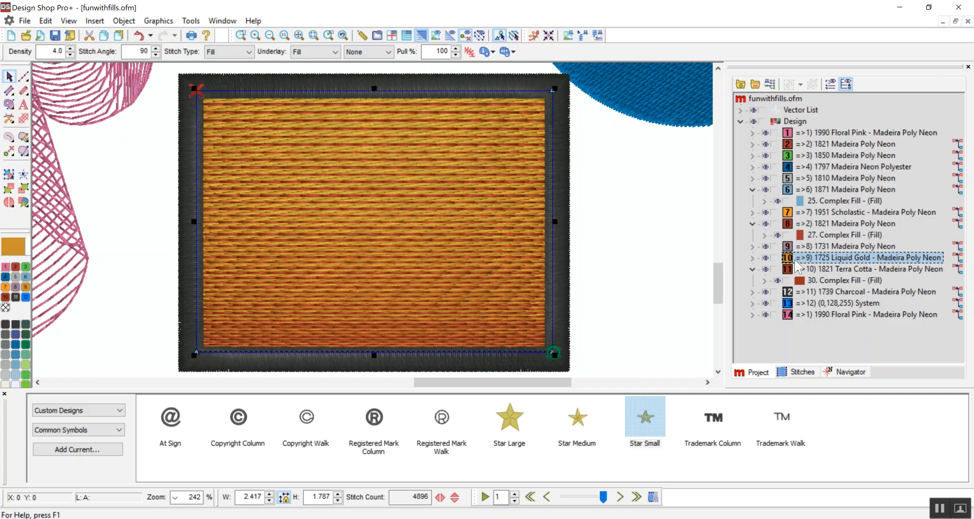
pyautogui.click(750, 258)
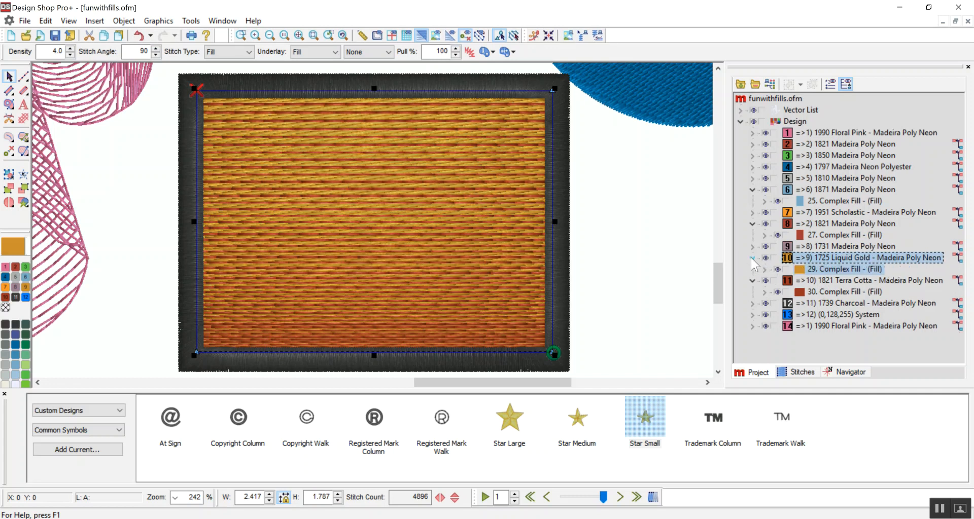
pyautogui.doubleClick(831, 270)
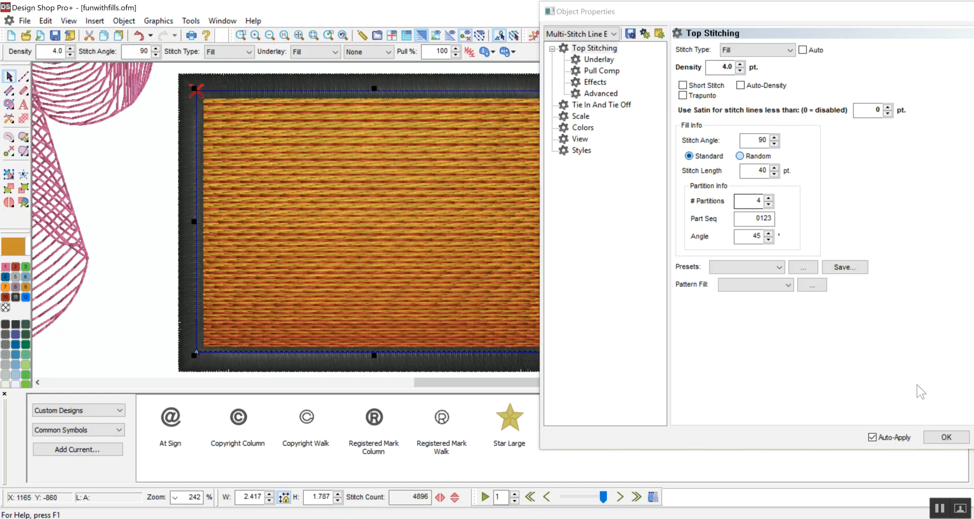
pyautogui.click(944, 437)
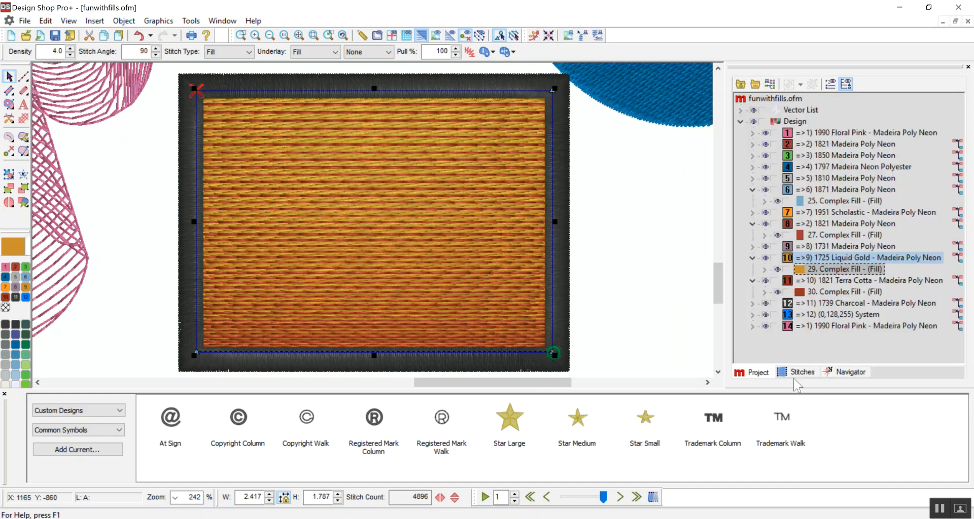
# Reshape the custom density graph of the Terra Cotta complex fill into a wavy curve with three added points
pyautogui.click(810, 293)
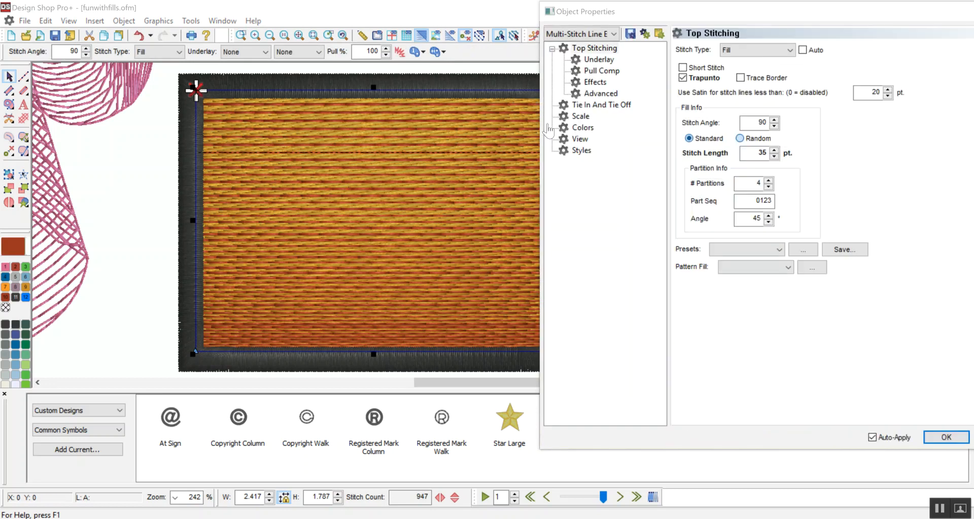
pyautogui.click(595, 83)
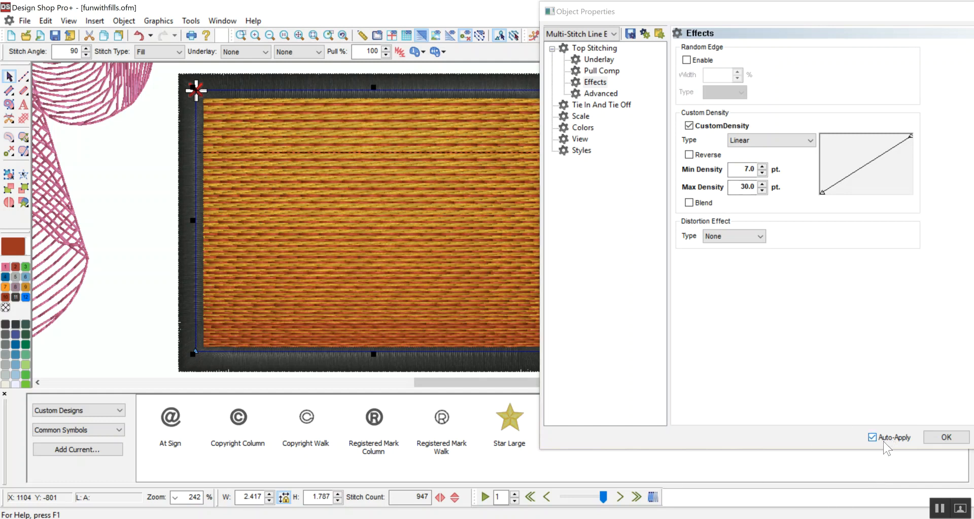
pyautogui.click(856, 174)
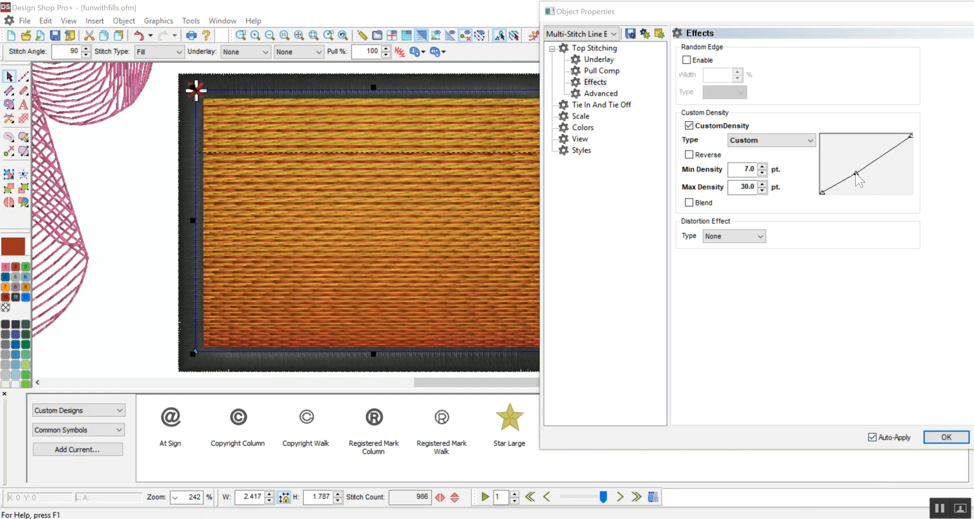
pyautogui.moveTo(855, 174)
pyautogui.mouseDown()
pyautogui.moveTo(854, 163)
pyautogui.moveTo(888, 182)
pyautogui.moveTo(863, 187)
pyautogui.moveTo(854, 163)
pyautogui.moveTo(870, 178)
pyautogui.mouseUp()
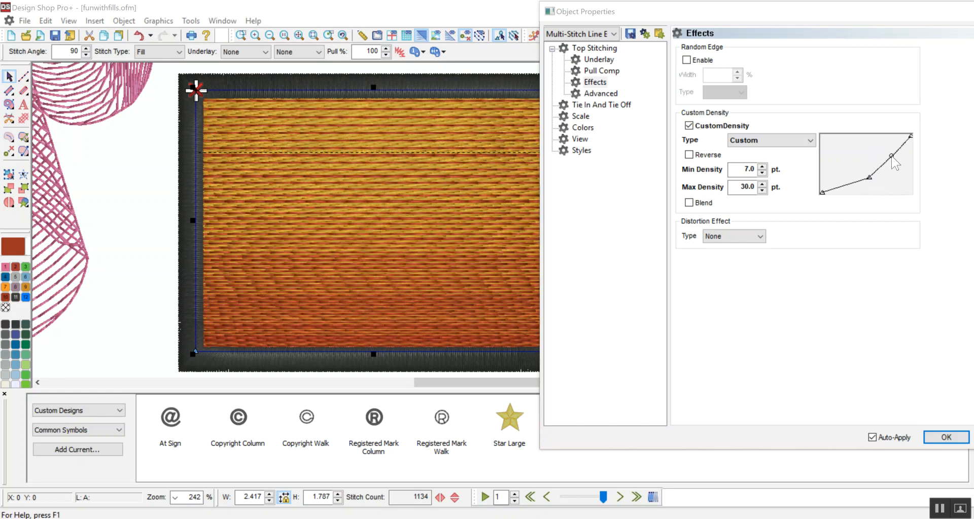
pyautogui.moveTo(869, 148); pyautogui.dragTo(842, 169)
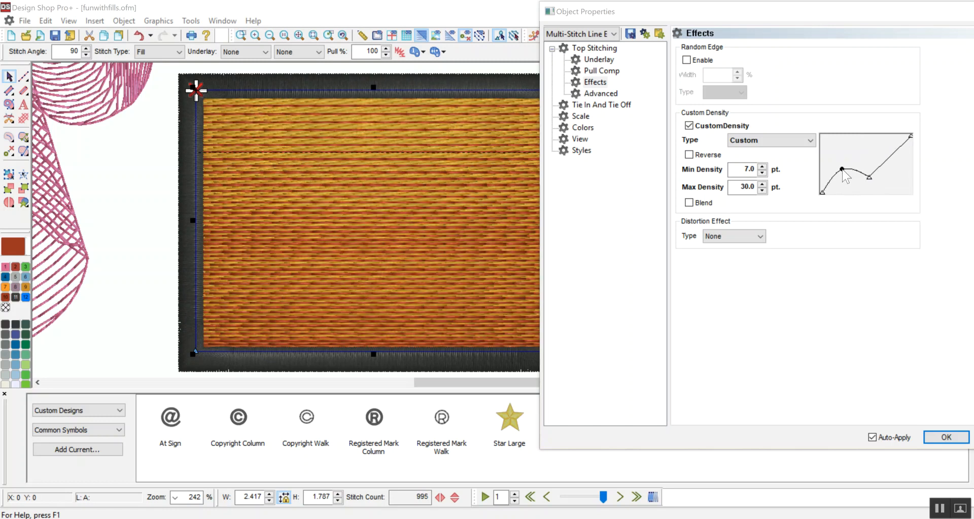
pyautogui.click(890, 153)
pyautogui.moveTo(892, 154); pyautogui.dragTo(900, 176)
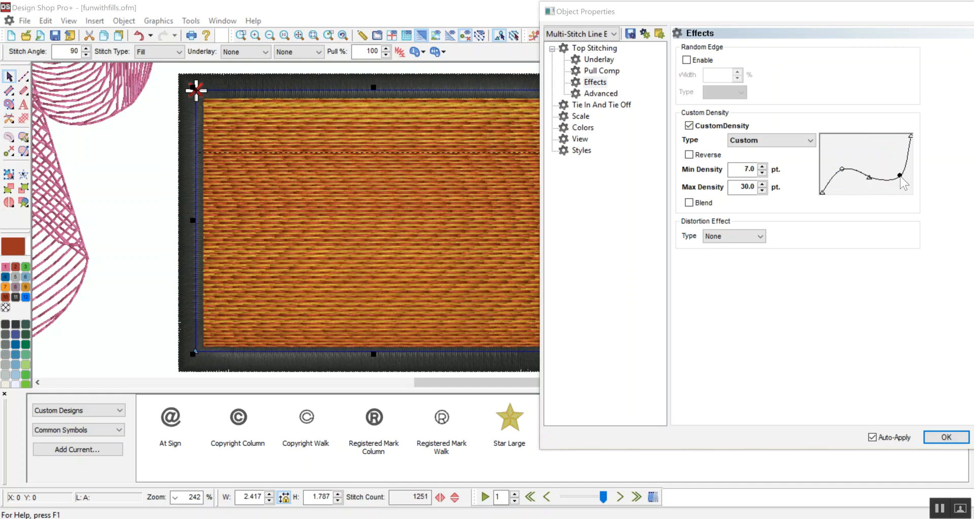
pyautogui.moveTo(901, 176)
pyautogui.mouseDown()
pyautogui.moveTo(891, 158)
pyautogui.moveTo(893, 167)
pyautogui.mouseUp()
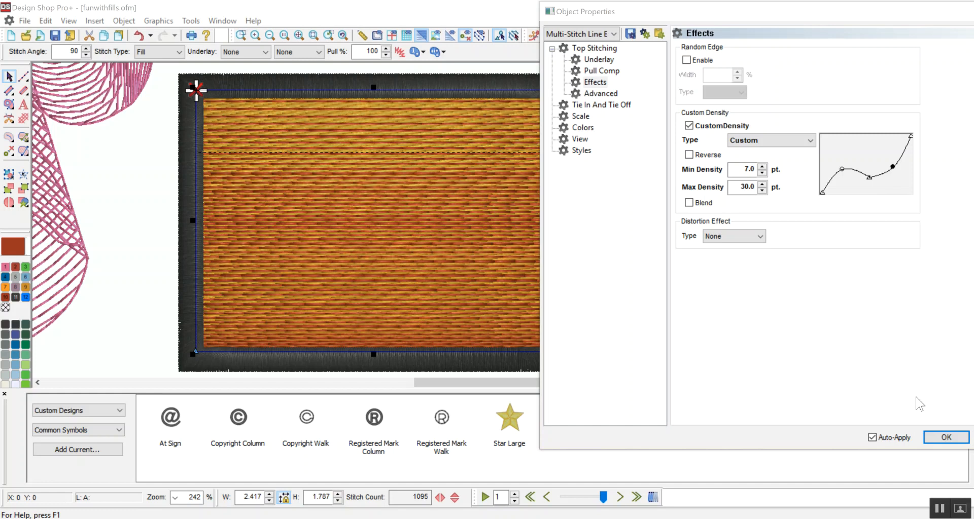
pyautogui.click(937, 439)
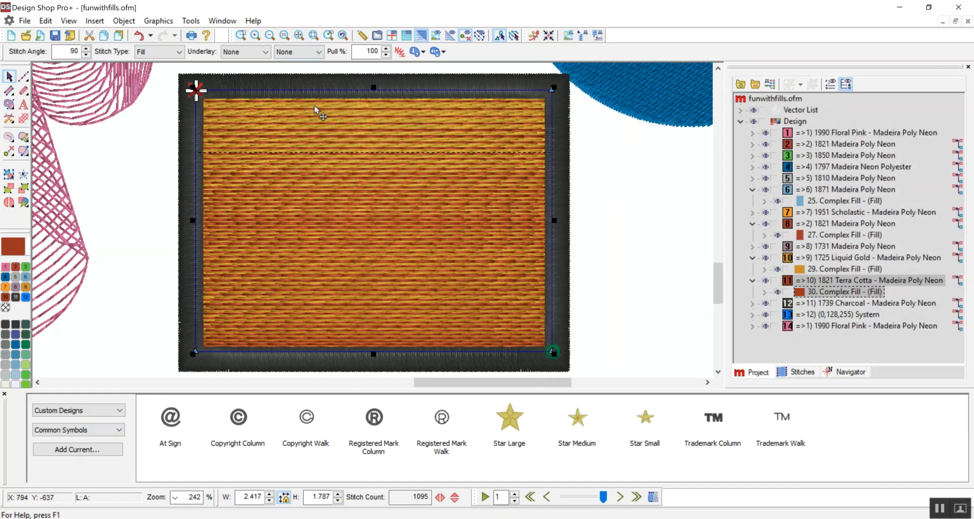
# Review the Pull Comp, Advanced and Effects properties of the Terra Cotta complex fill, and return to the whole design
pyautogui.doubleClick(814, 285)
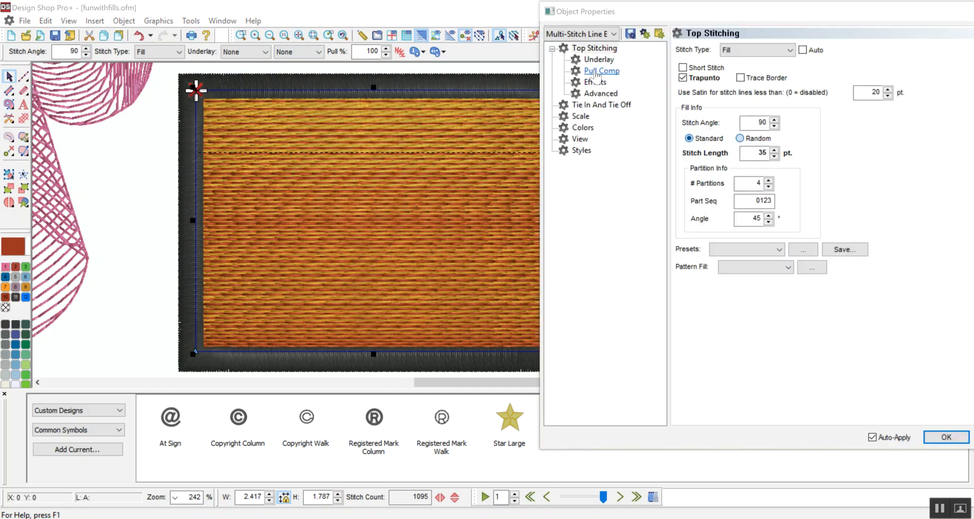
pyautogui.click(596, 72)
pyautogui.click(601, 93)
pyautogui.click(595, 82)
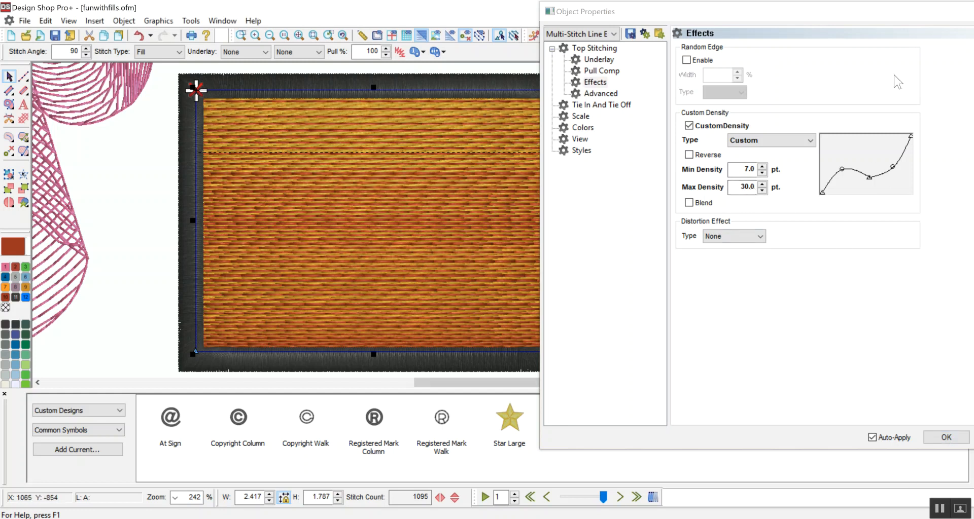
pyautogui.click(942, 440)
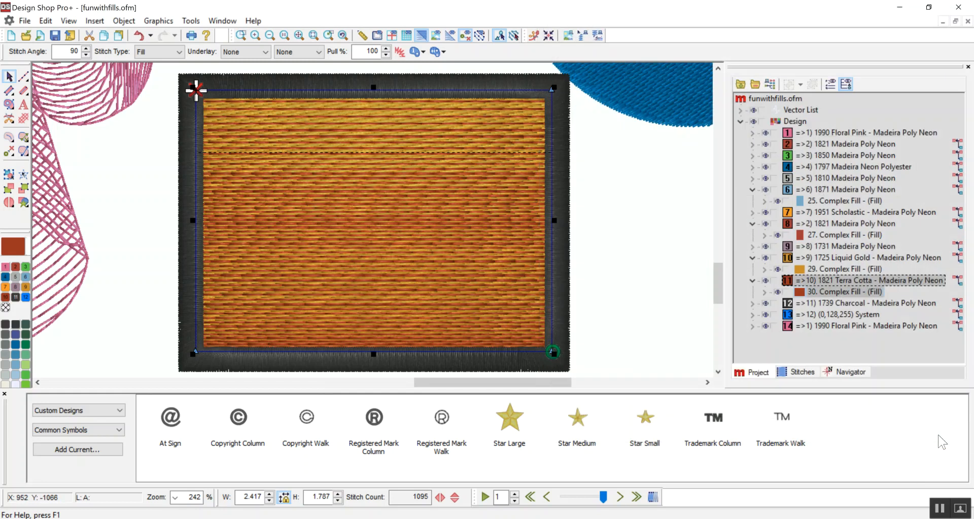
pyautogui.click(299, 35)
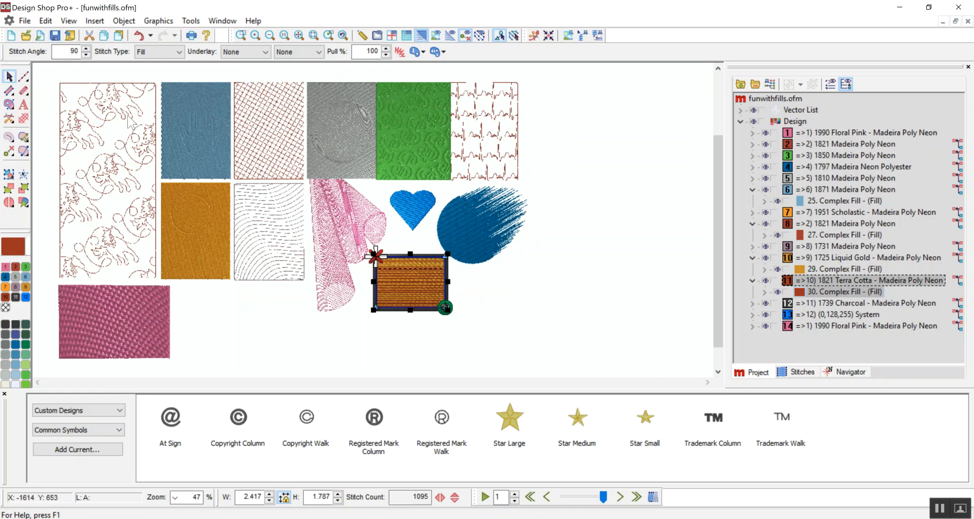
# Create a new project and draw a normal walk stitch as a curved loop that crosses itself near its ends
pyautogui.click(12, 36)
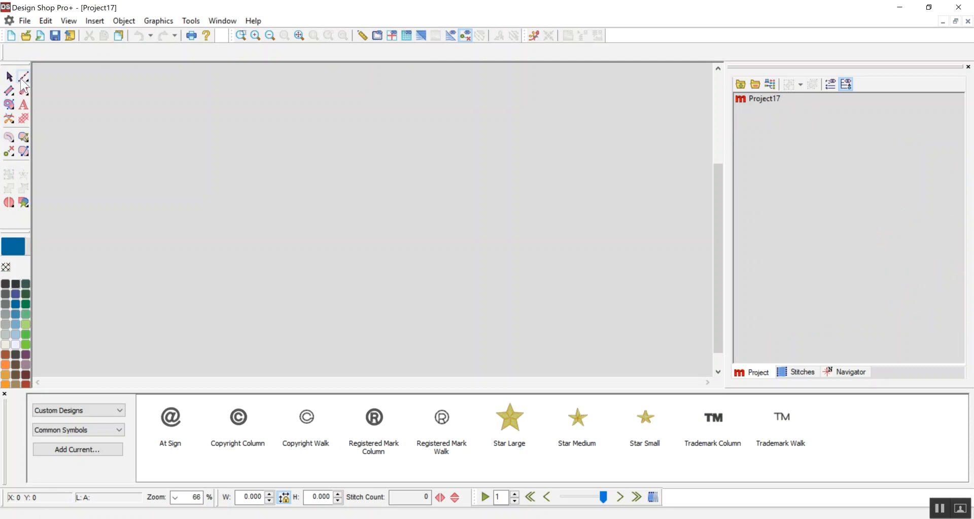
pyautogui.click(22, 77)
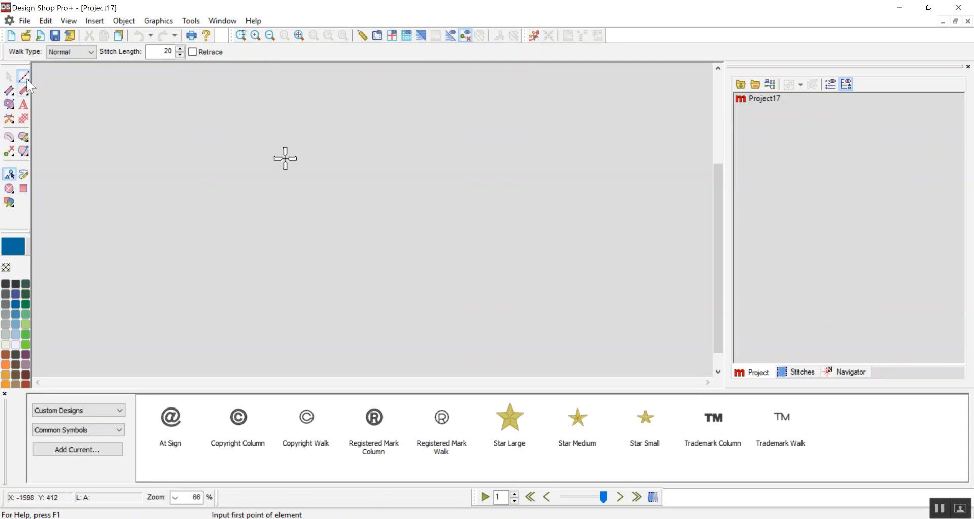
pyautogui.click(261, 192)
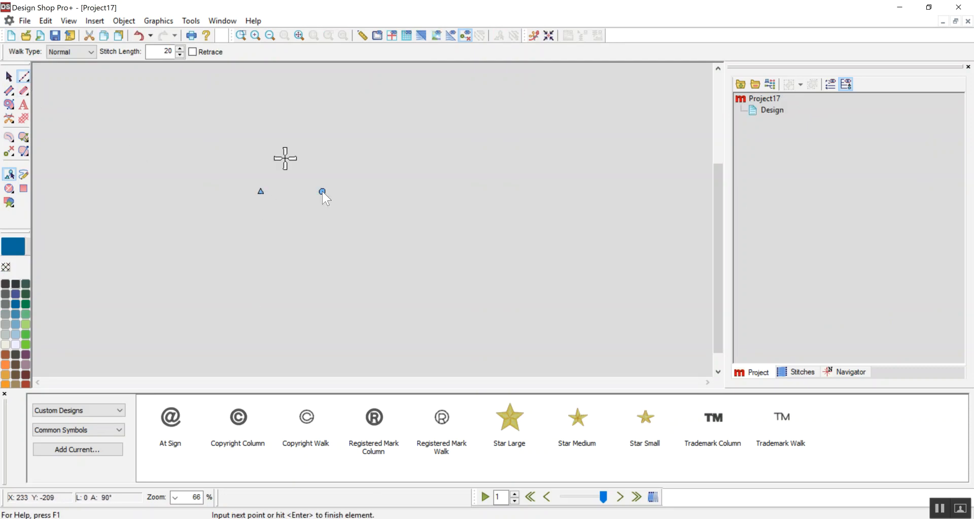
pyautogui.click(382, 131)
pyautogui.click(300, 86)
pyautogui.press('BackSpace')
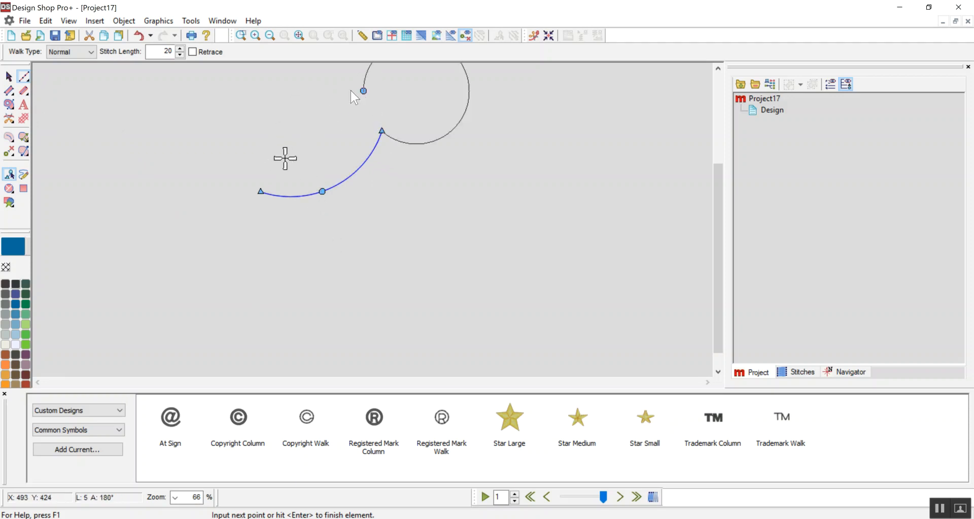
pyautogui.click(298, 108)
pyautogui.click(373, 187)
pyautogui.press('Return')
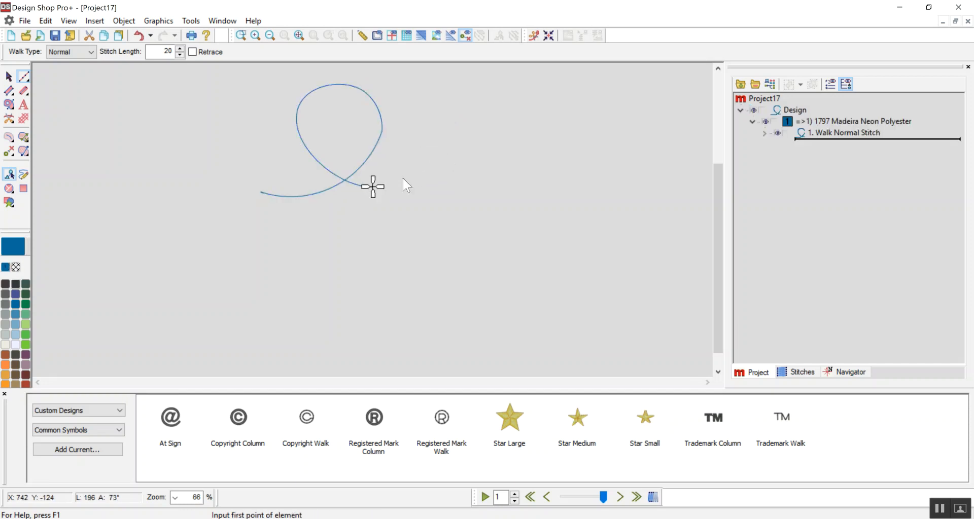
# Draw a straight horizontal vector line from the walk stitch's end point to just beyond its start point on the left
pyautogui.click(241, 36)
pyautogui.moveTo(234, 146); pyautogui.dragTo(428, 248)
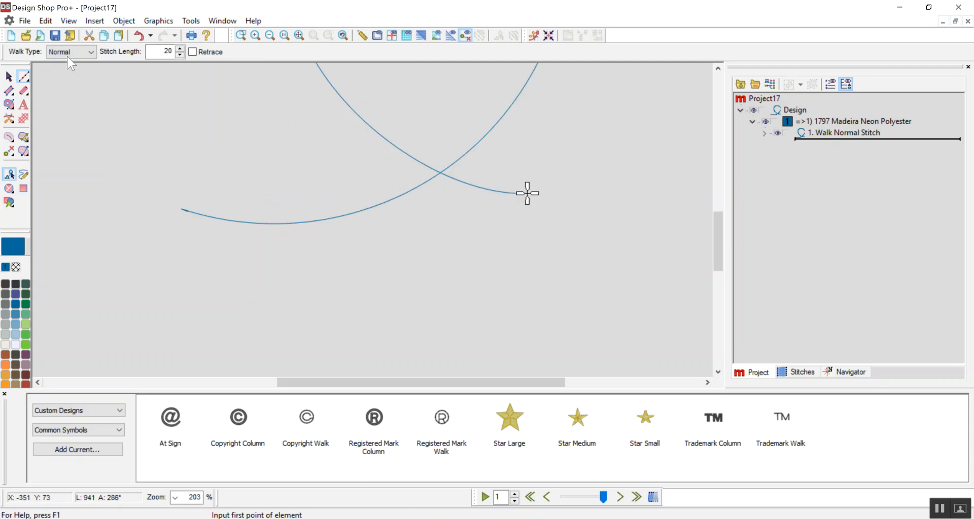
pyautogui.click(25, 81)
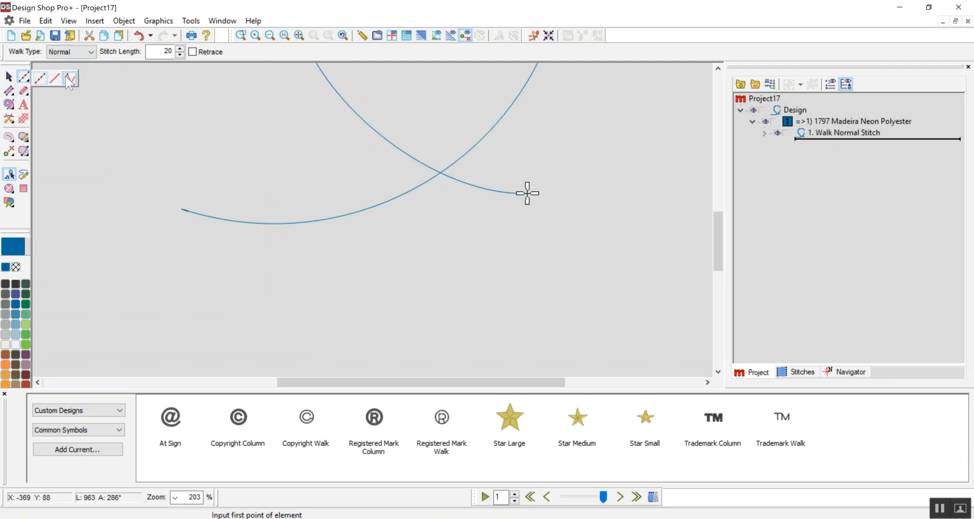
pyautogui.click(55, 77)
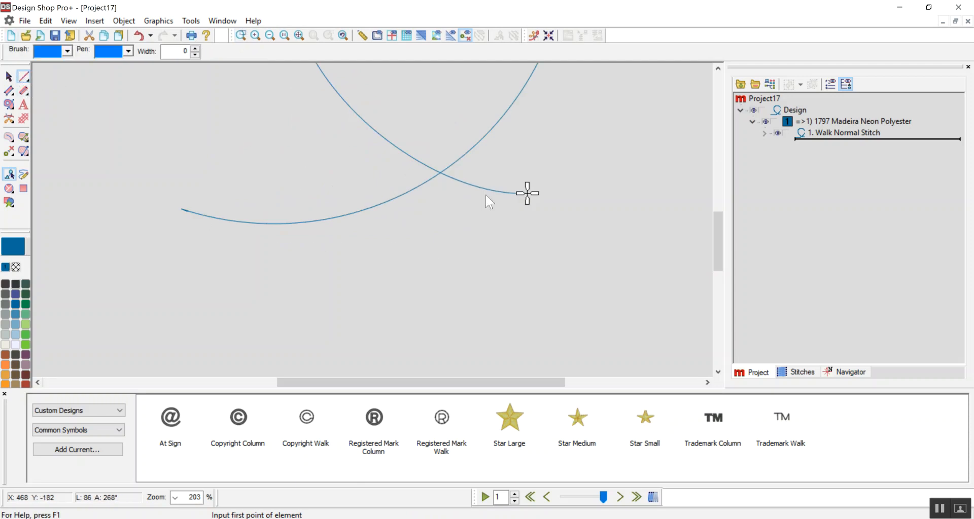
pyautogui.click(526, 193)
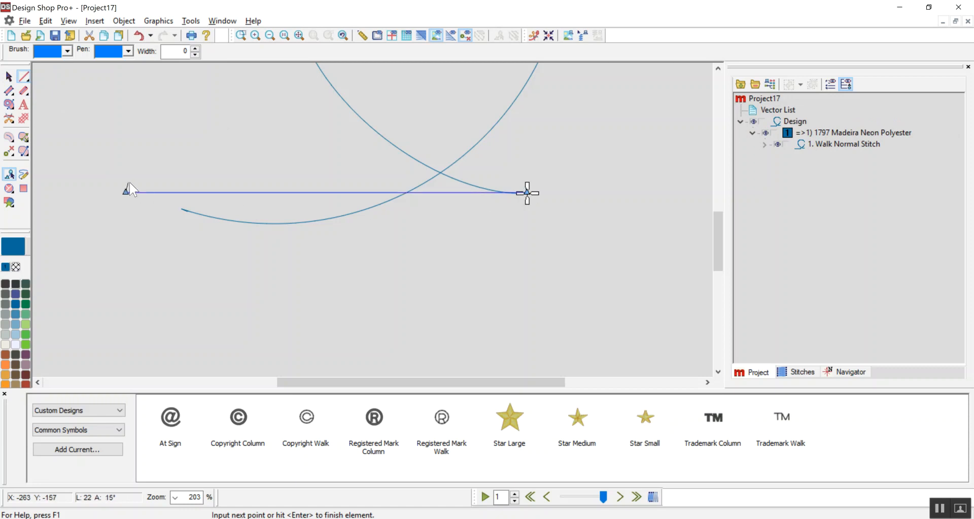
pyautogui.doubleClick(126, 184)
# Move the walk stitch's start point onto the horizontal vector line
pyautogui.click(9, 76)
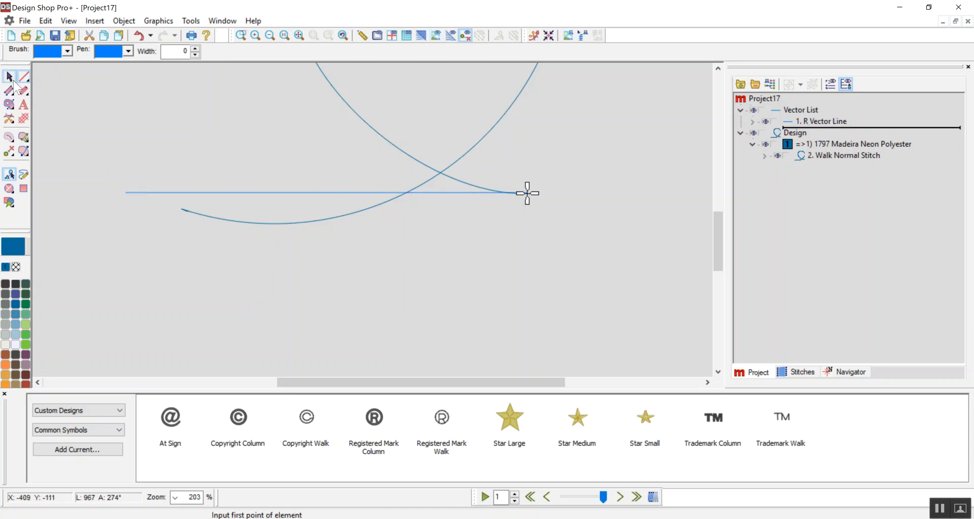
pyautogui.click(200, 217)
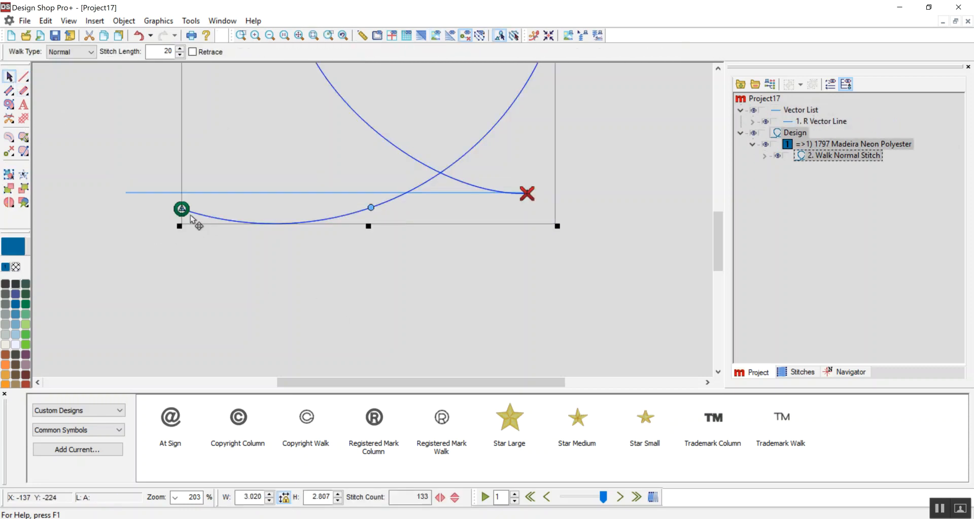
pyautogui.moveTo(182, 208); pyautogui.dragTo(144, 194)
pyautogui.click(568, 285)
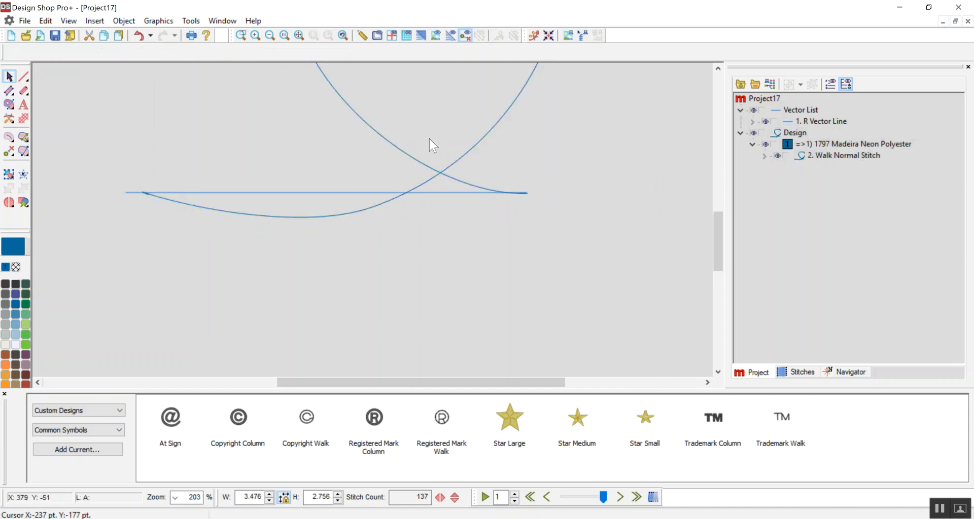
# Save the looped walk stitch as a custom shape named Test in the Patterns category
pyautogui.click(299, 36)
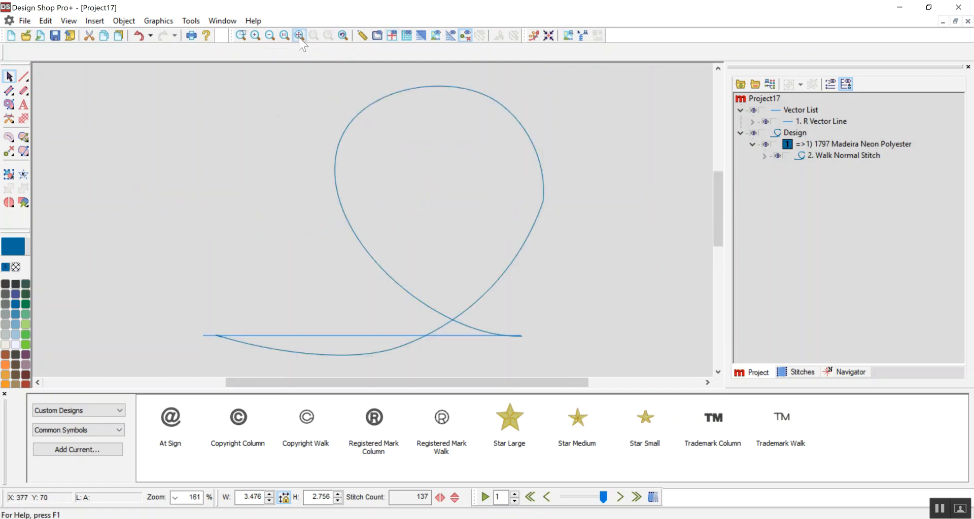
pyautogui.click(343, 135)
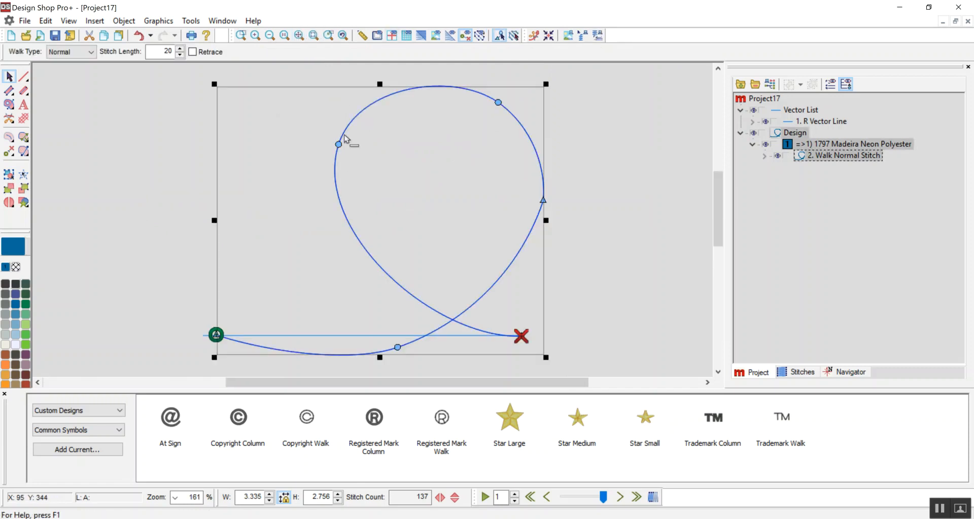
pyautogui.rightClick(310, 133)
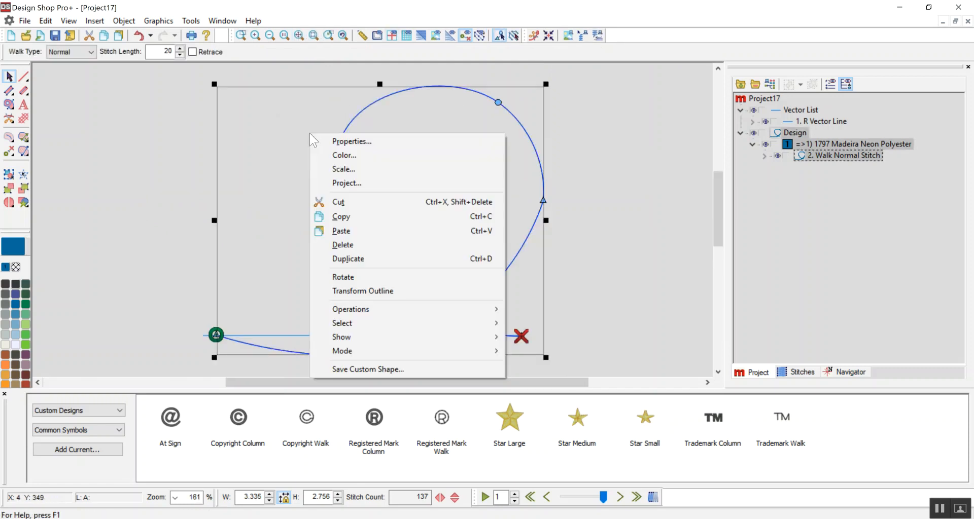
pyautogui.click(402, 371)
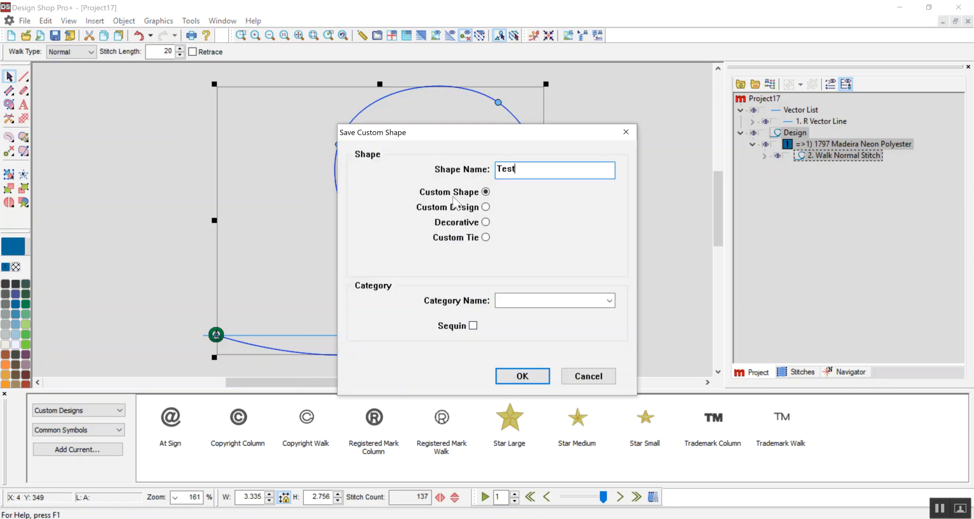
pyautogui.click(486, 224)
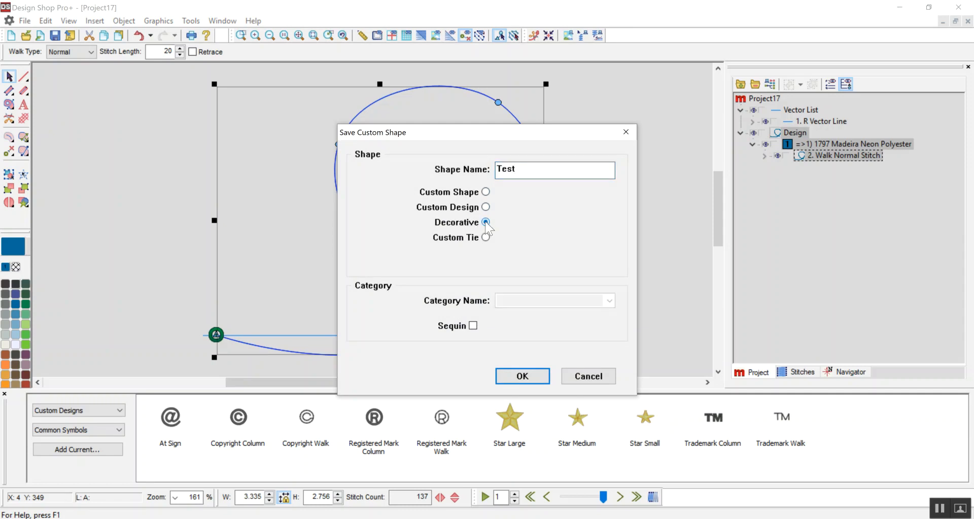
pyautogui.click(484, 192)
pyautogui.click(510, 300)
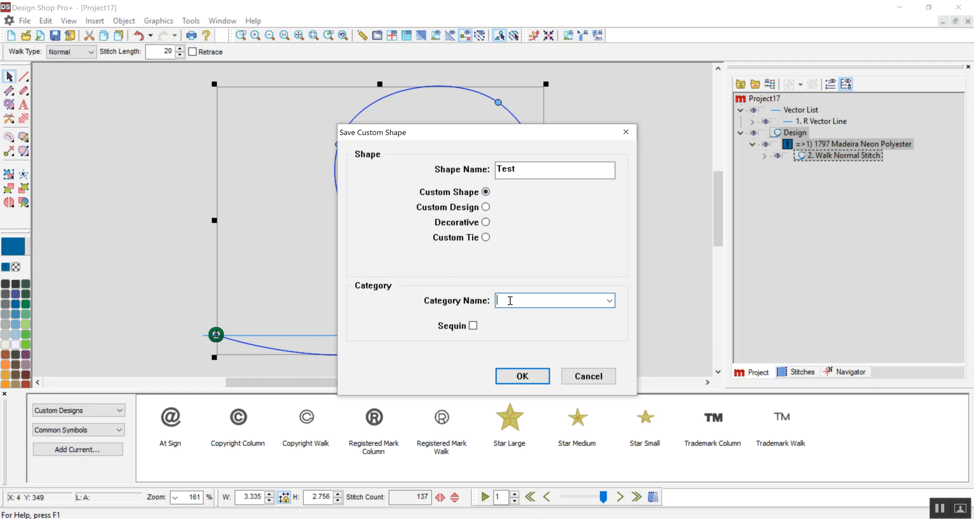
pyautogui.click(607, 302)
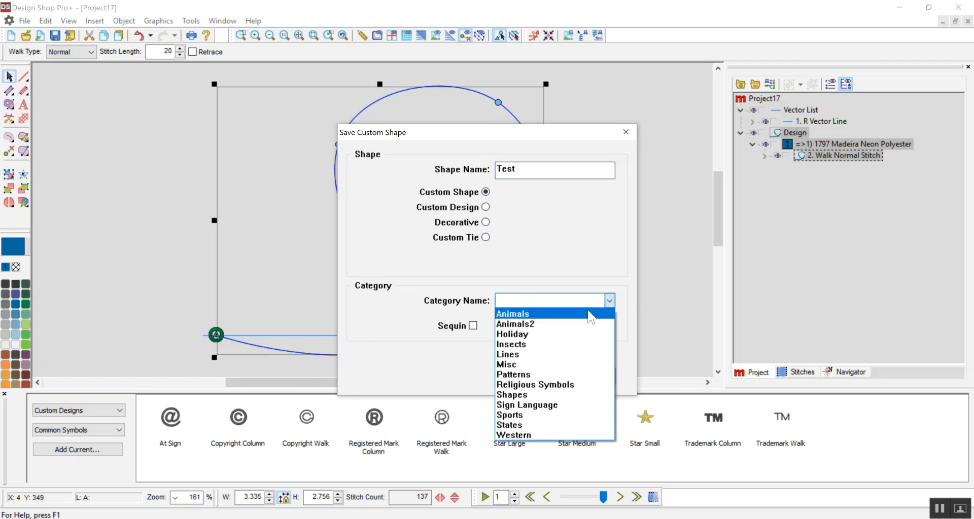
pyautogui.click(530, 375)
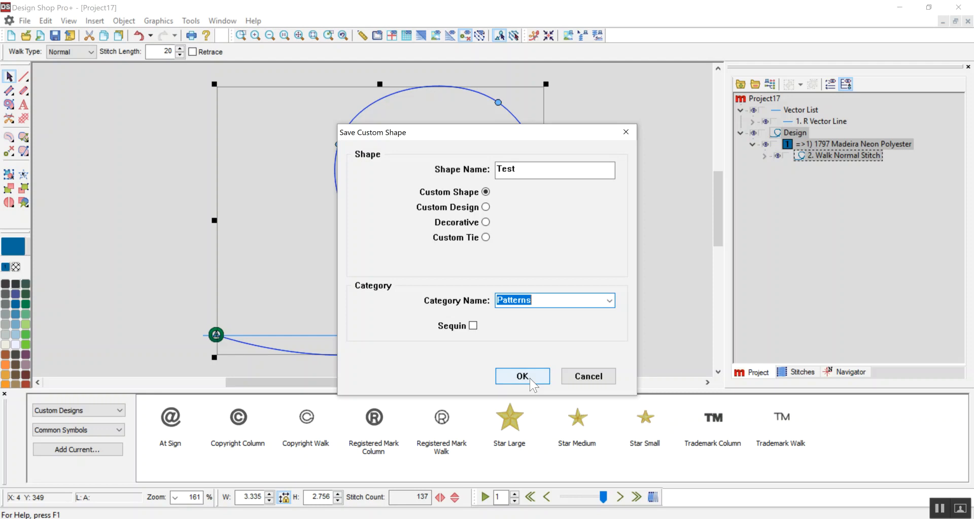
pyautogui.click(530, 379)
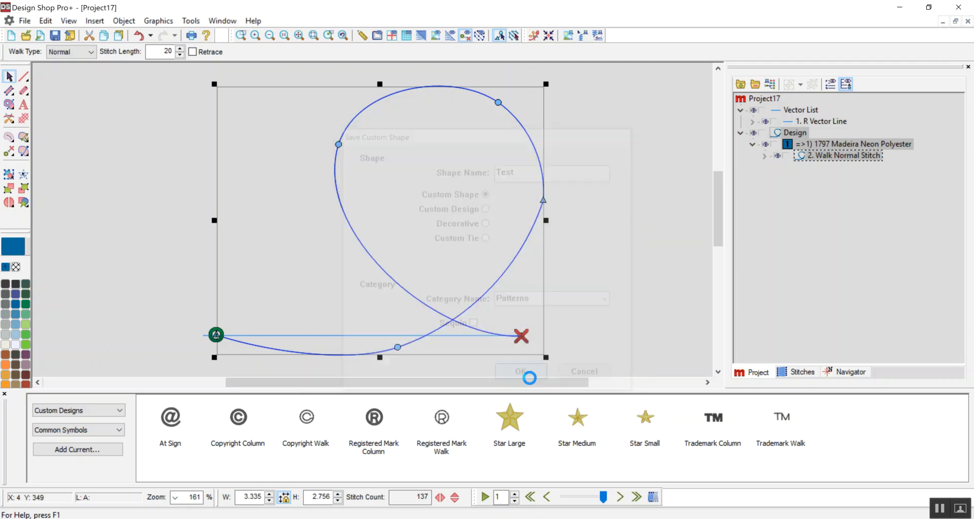
# Create a new project and draw a rectangular complex fill about 5.7 wide by 4.6 high
pyautogui.click(13, 36)
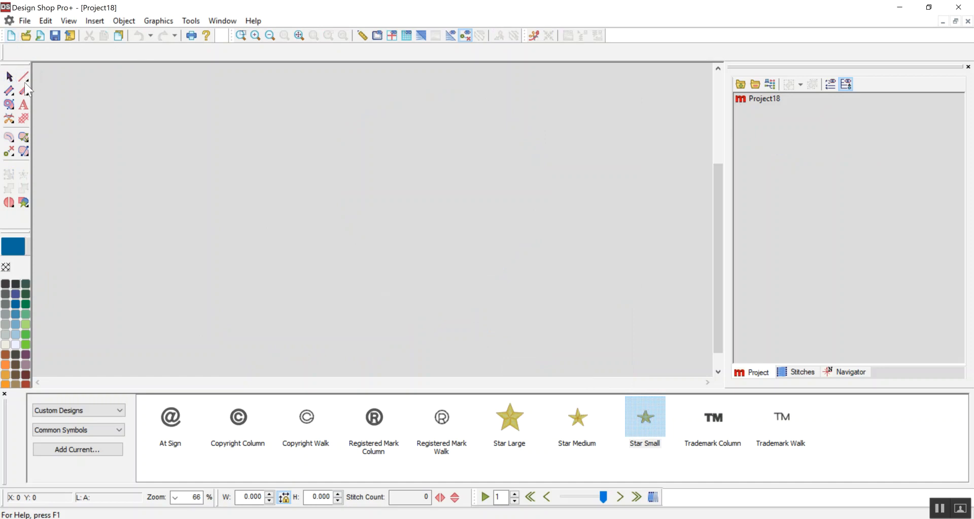
pyautogui.click(10, 105)
pyautogui.click(23, 188)
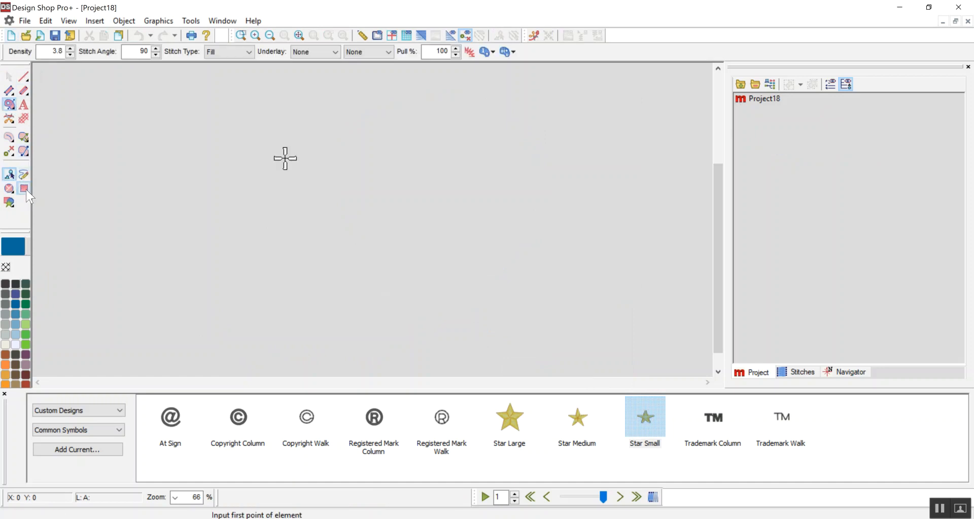
pyautogui.moveTo(201, 113); pyautogui.dragTo(431, 296)
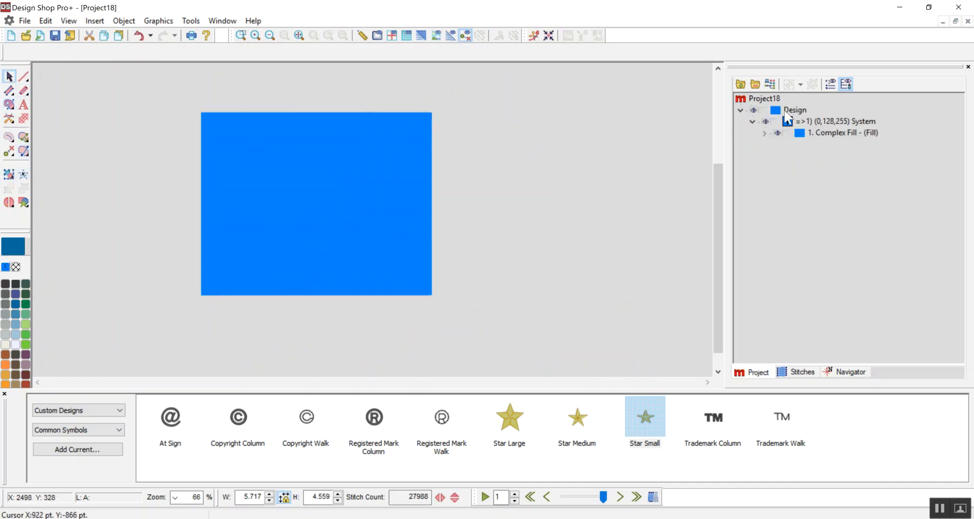
# Change the rectangle's stitch type to Decorative and apply the test pattern
pyautogui.doubleClick(824, 130)
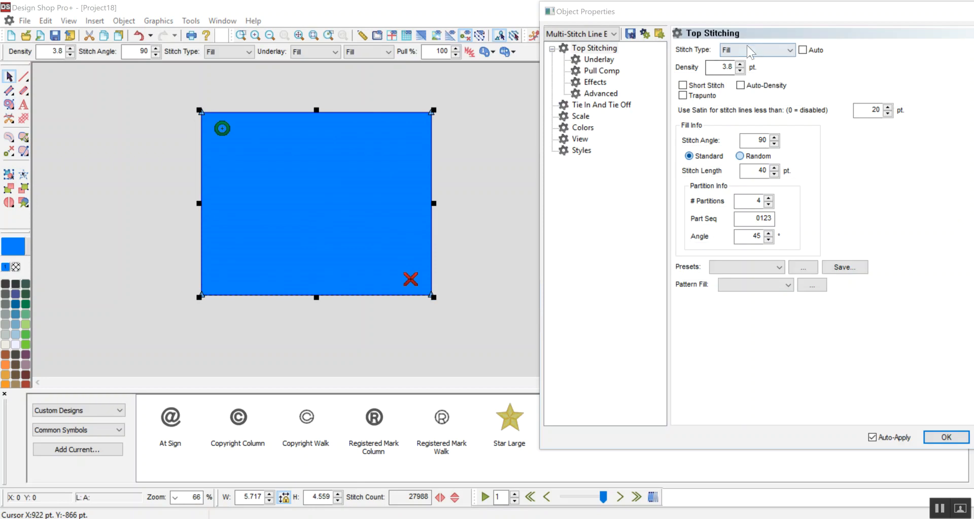
pyautogui.click(749, 46)
pyautogui.click(737, 116)
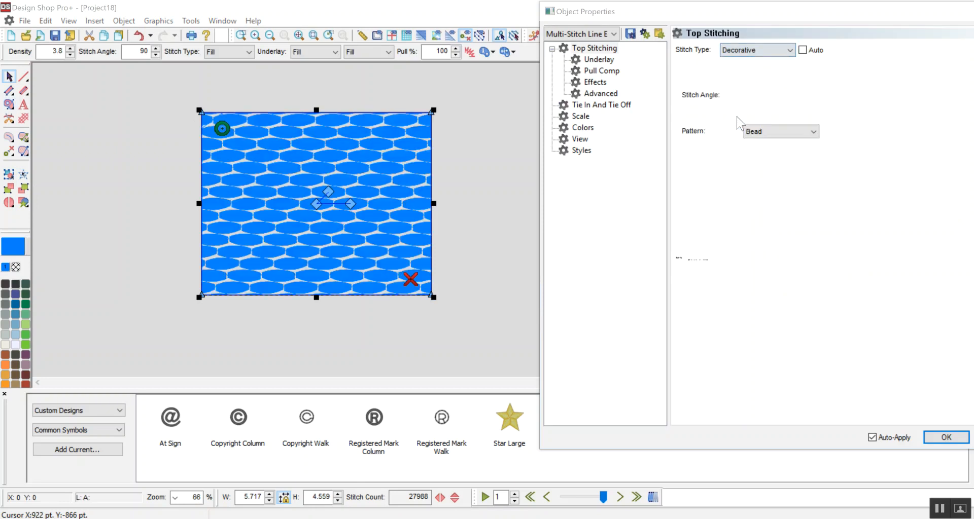
pyautogui.click(773, 130)
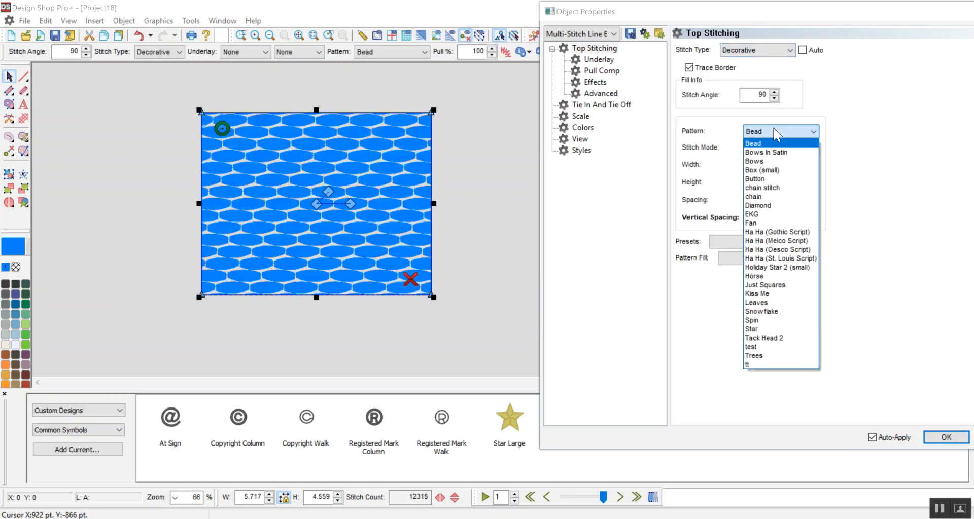
pyautogui.click(780, 348)
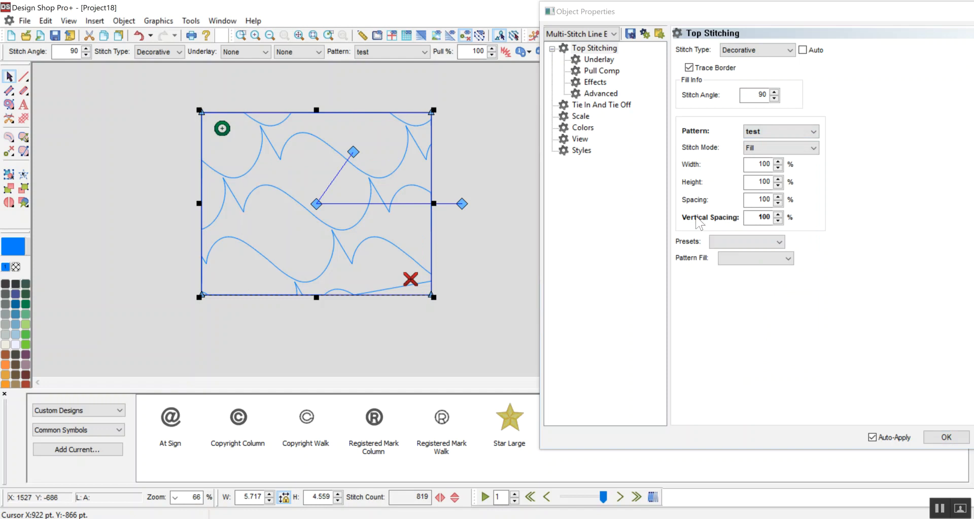
pyautogui.click(760, 129)
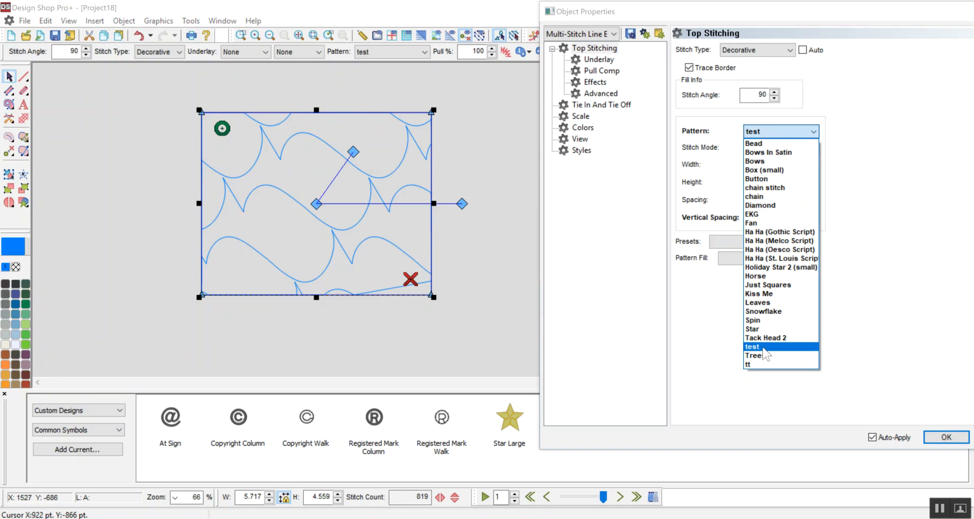
pyautogui.click(769, 348)
# Try the EKG and Horse decorative patterns on the rectangle
pyautogui.click(768, 131)
pyautogui.click(752, 214)
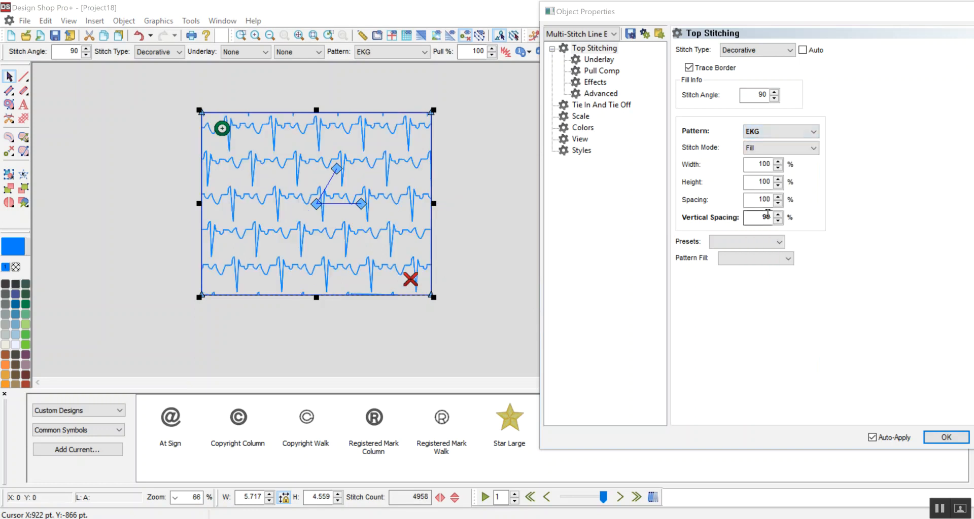
pyautogui.click(768, 128)
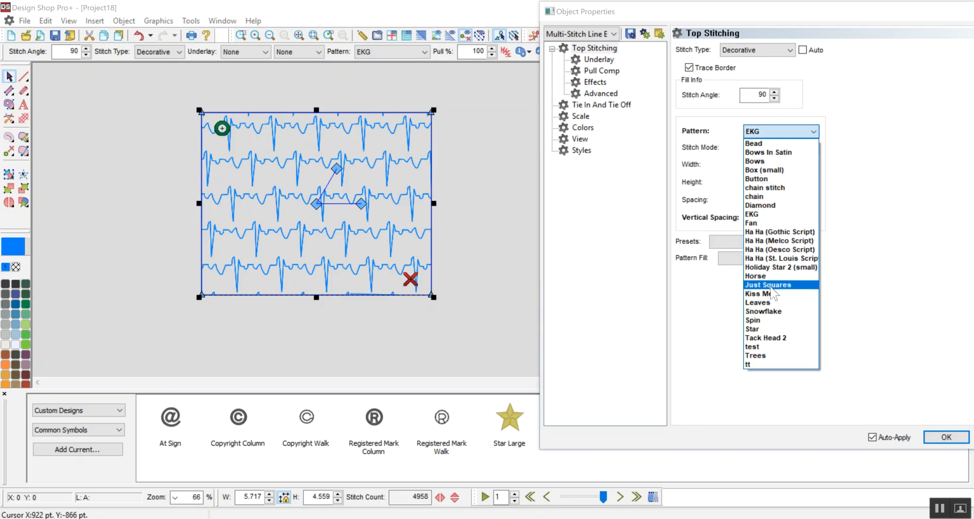
pyautogui.click(756, 276)
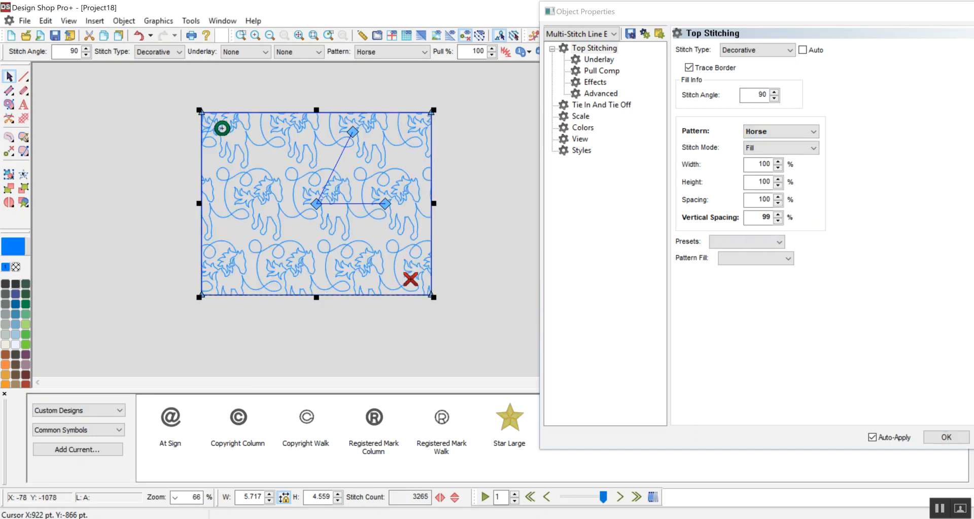
# Set the rectangle's stitch type to Fill and apply the Test pattern fill
pyautogui.click(737, 49)
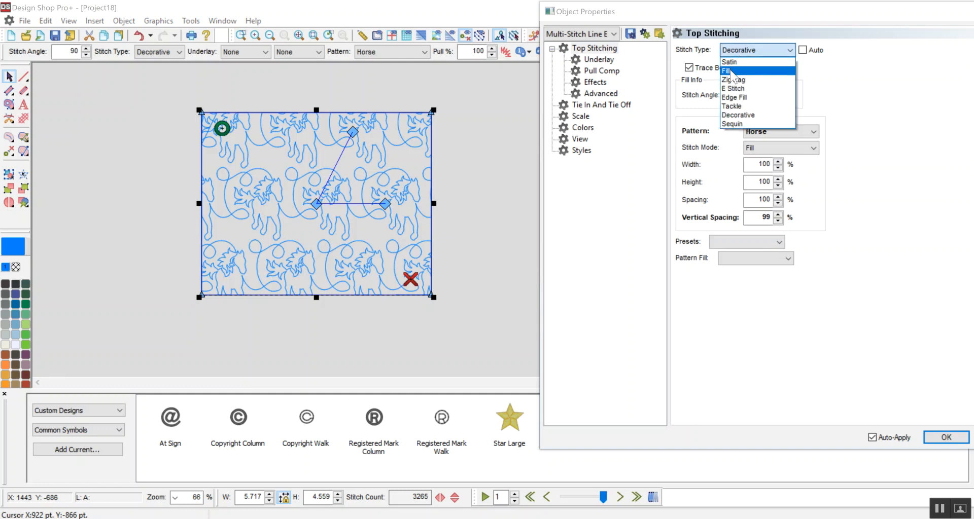
pyautogui.click(731, 71)
pyautogui.click(751, 287)
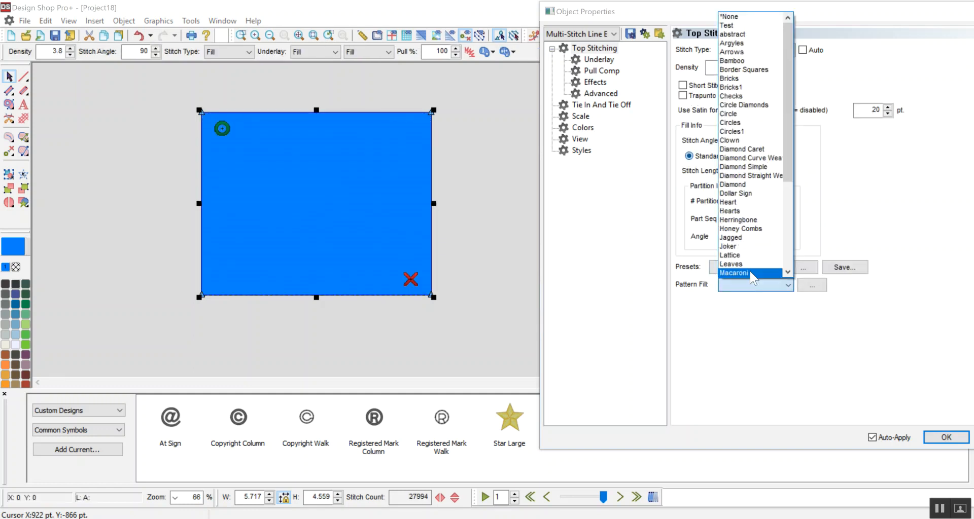
pyautogui.scroll(-6, 757, 193)
pyautogui.scroll(5, 757, 192)
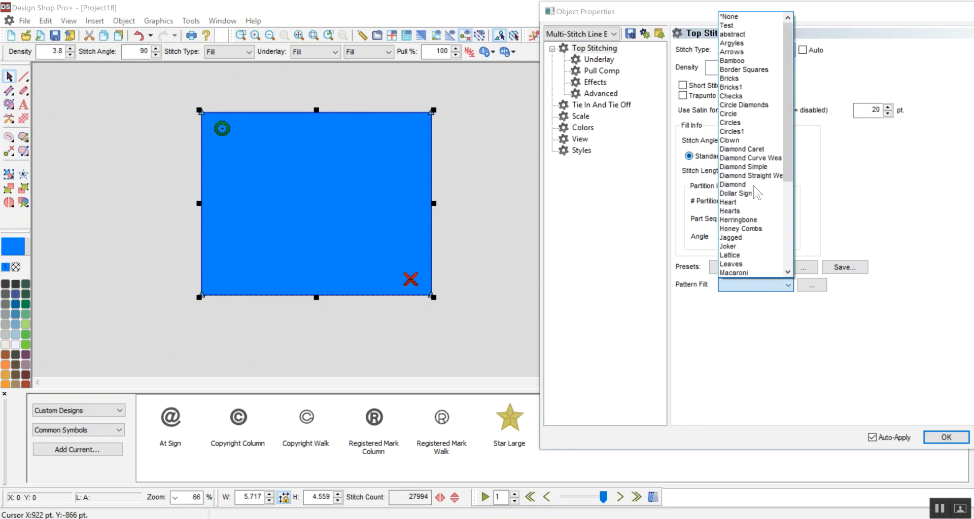
pyautogui.click(728, 26)
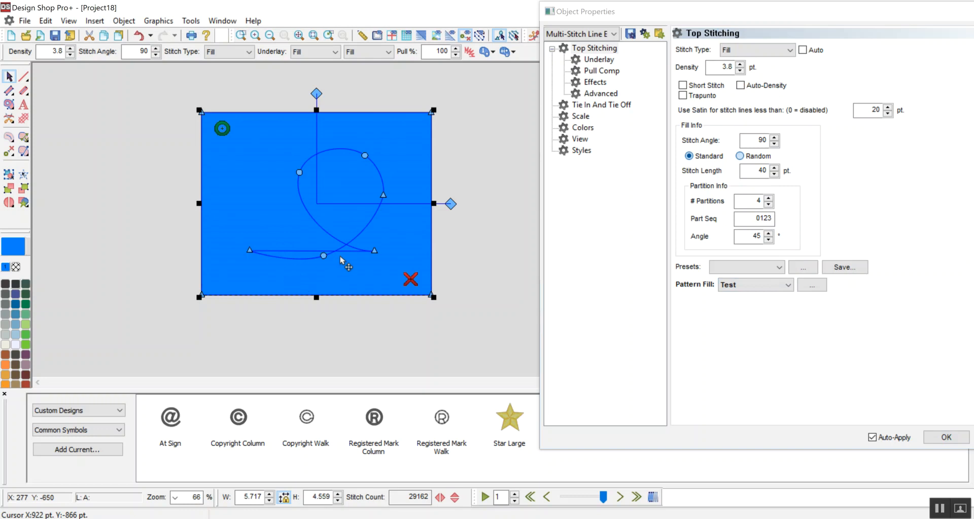
pyautogui.click(953, 438)
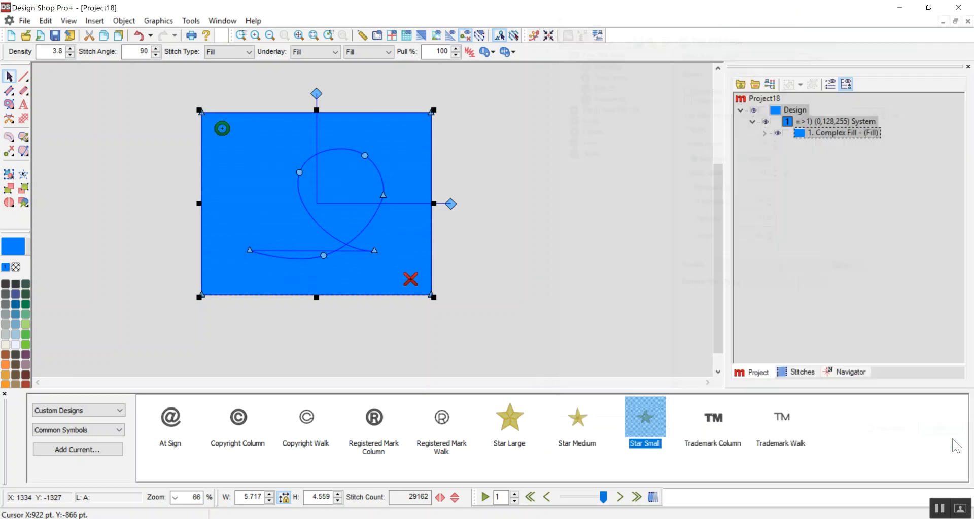
# Preview the patterned fill in 3D and delete the rectangle
pyautogui.click(489, 159)
pyautogui.click(420, 33)
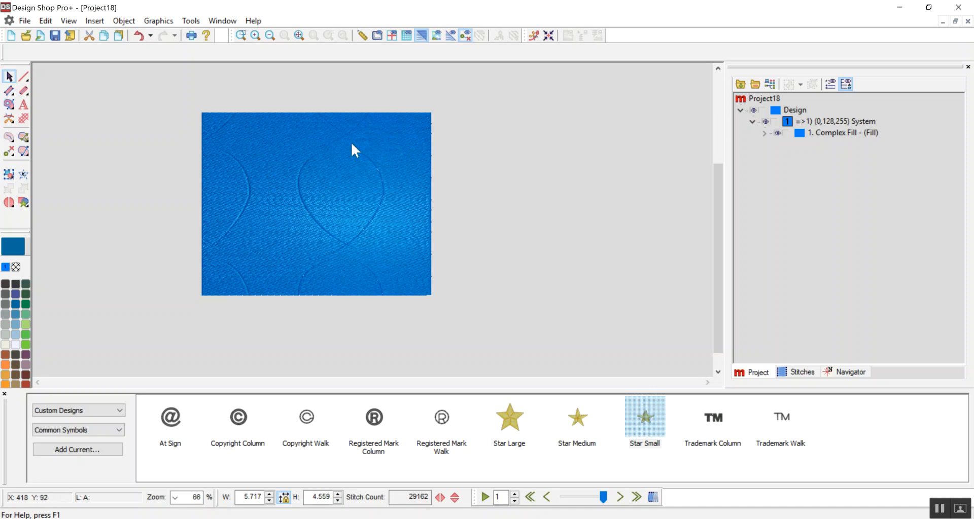
pyautogui.click(408, 178)
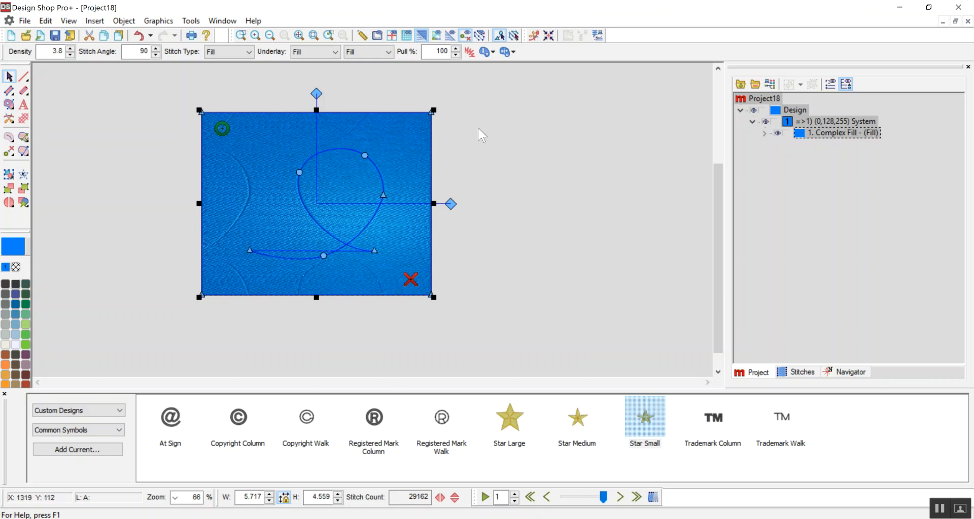
pyautogui.press('Delete')
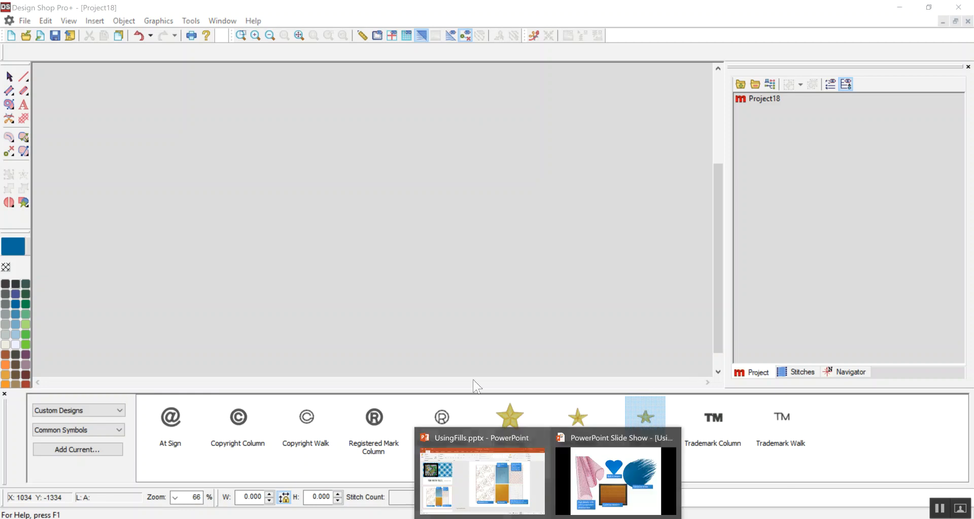
# Switch to UsingFills.pptx in PowerPoint and examine the fill samples on slide 2
pyautogui.click(506, 492)
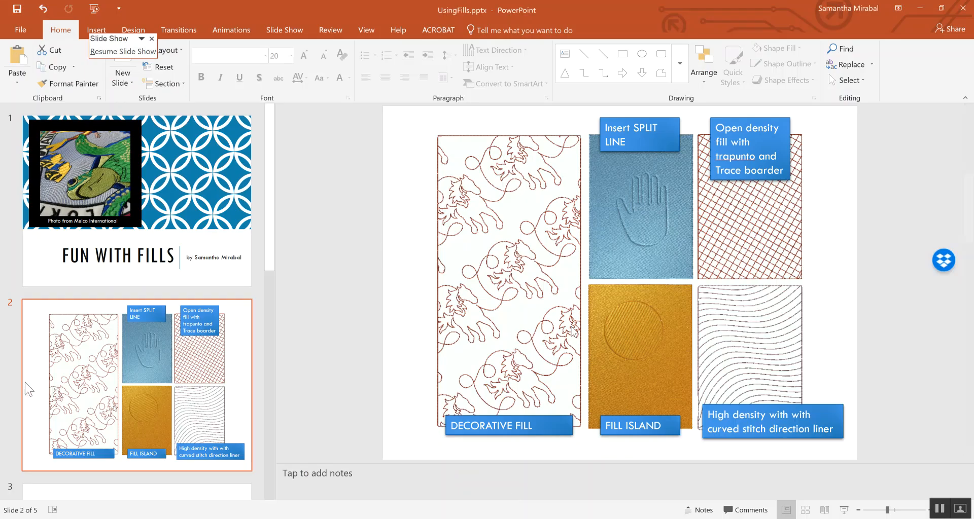
pyautogui.click(693, 285)
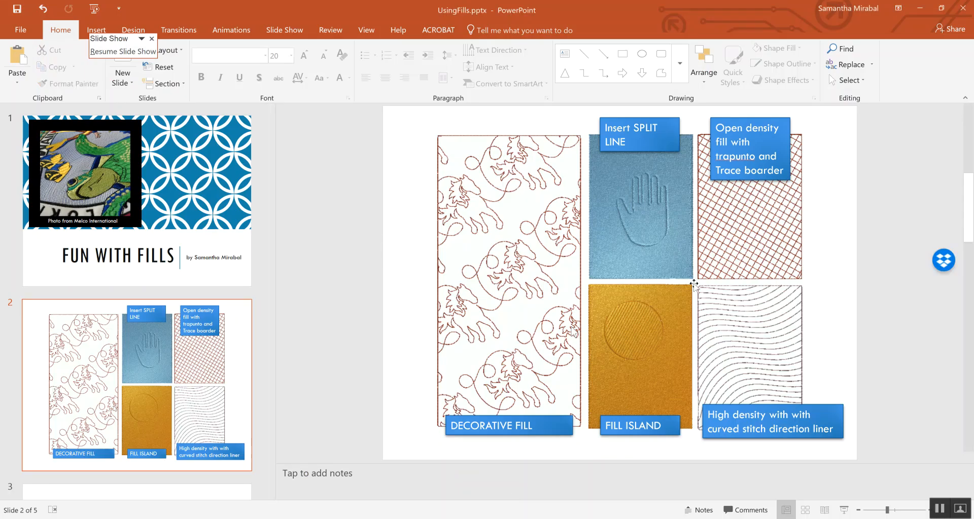